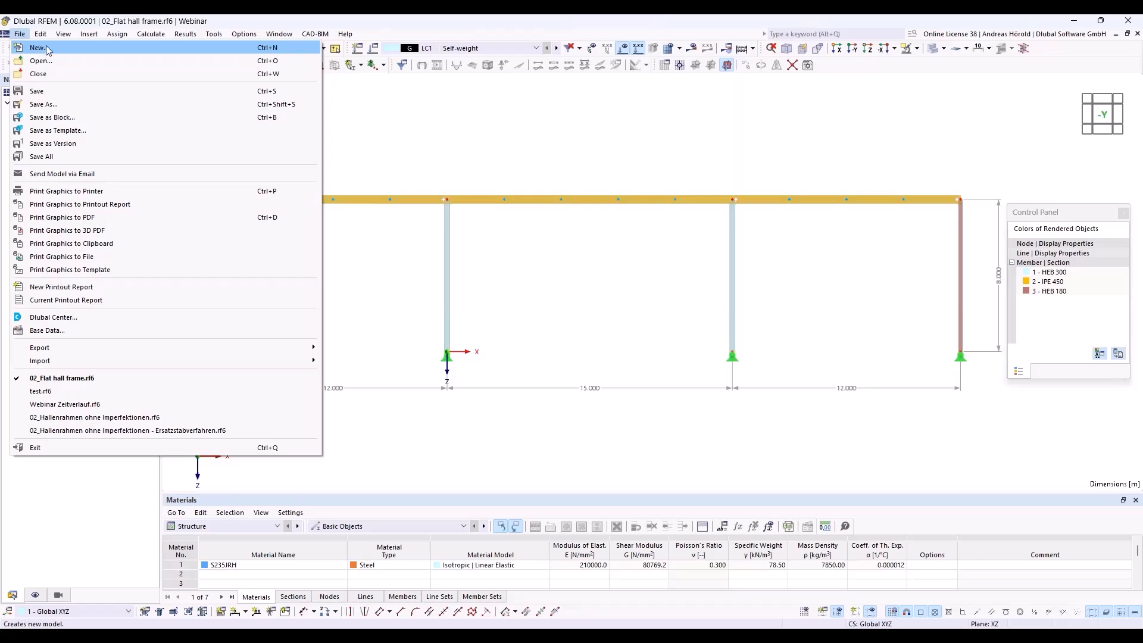
# Step: Start a new model named 01_Two-span beam of type 2D | XZ | Plane Stress with the Steel Design add-on activated
pyautogui.press('Escape')
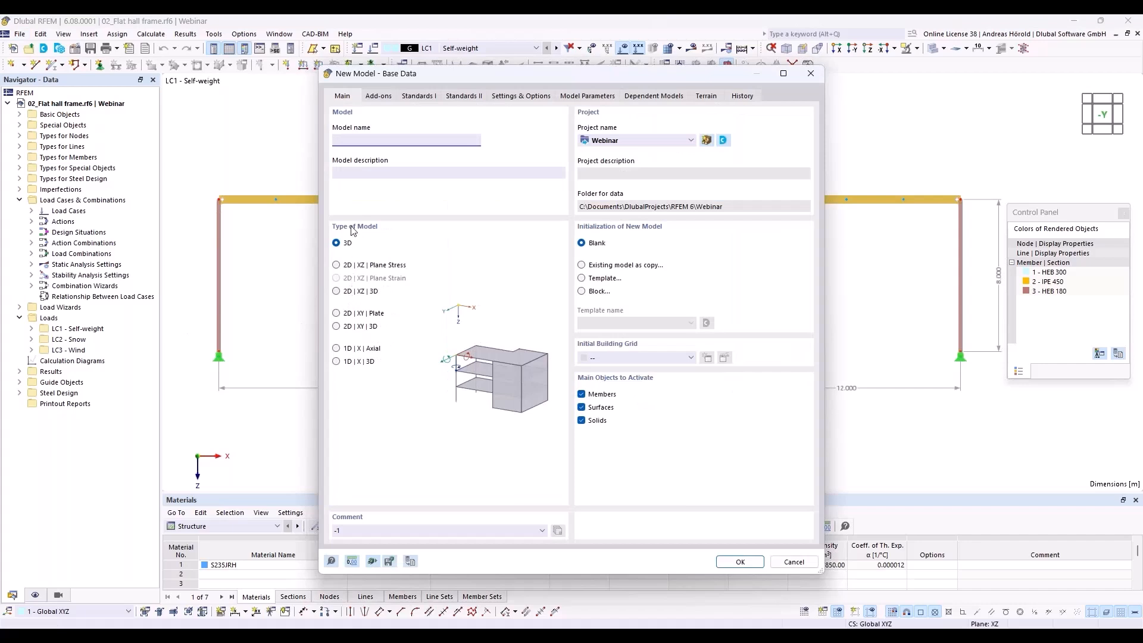
pyautogui.click(362, 139)
pyautogui.click(337, 266)
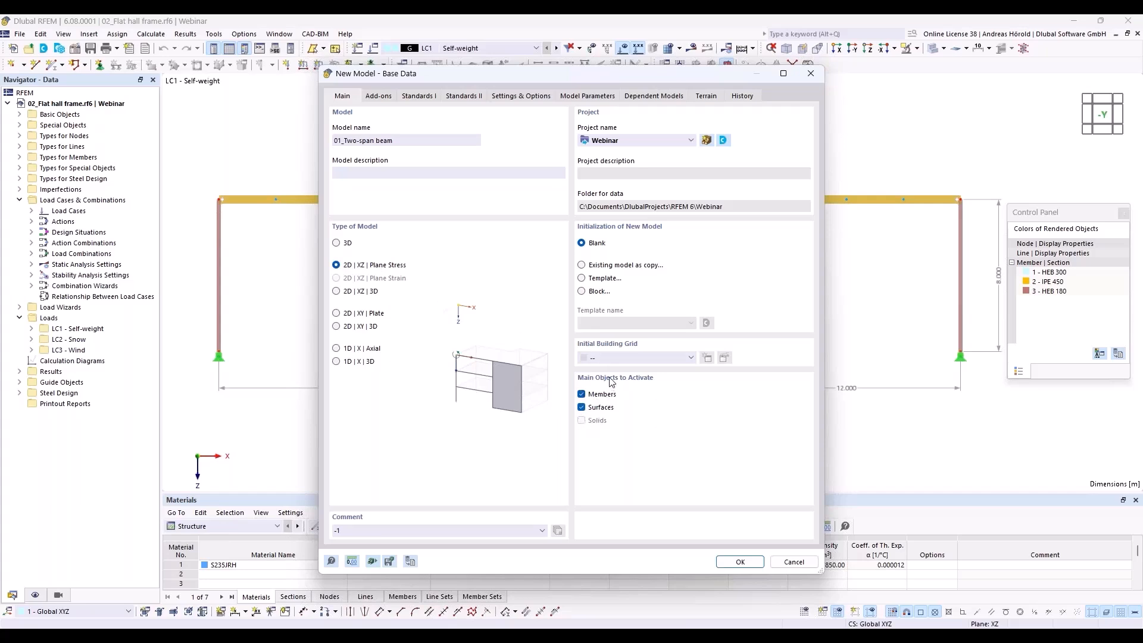
pyautogui.click(378, 96)
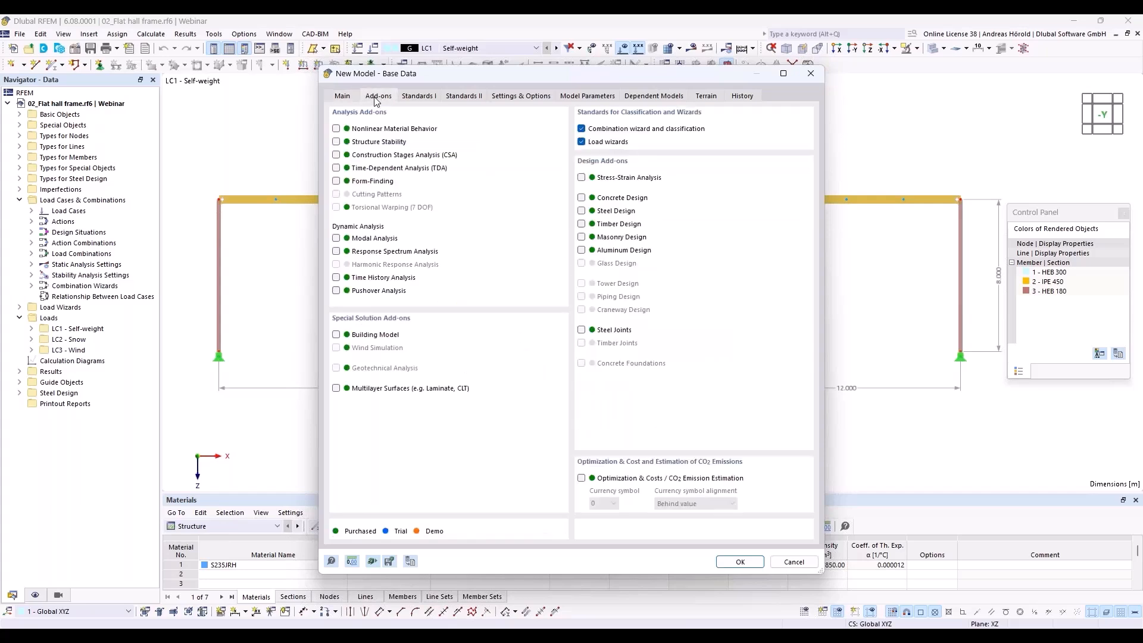
pyautogui.click(582, 212)
# Step: Keep the EN standard groups, set the annexes to DIN | 2012-08 for combinations, DIN | 2019-04 for loads and DIN | 2020-11 for steel, and create the model
pyautogui.click(418, 97)
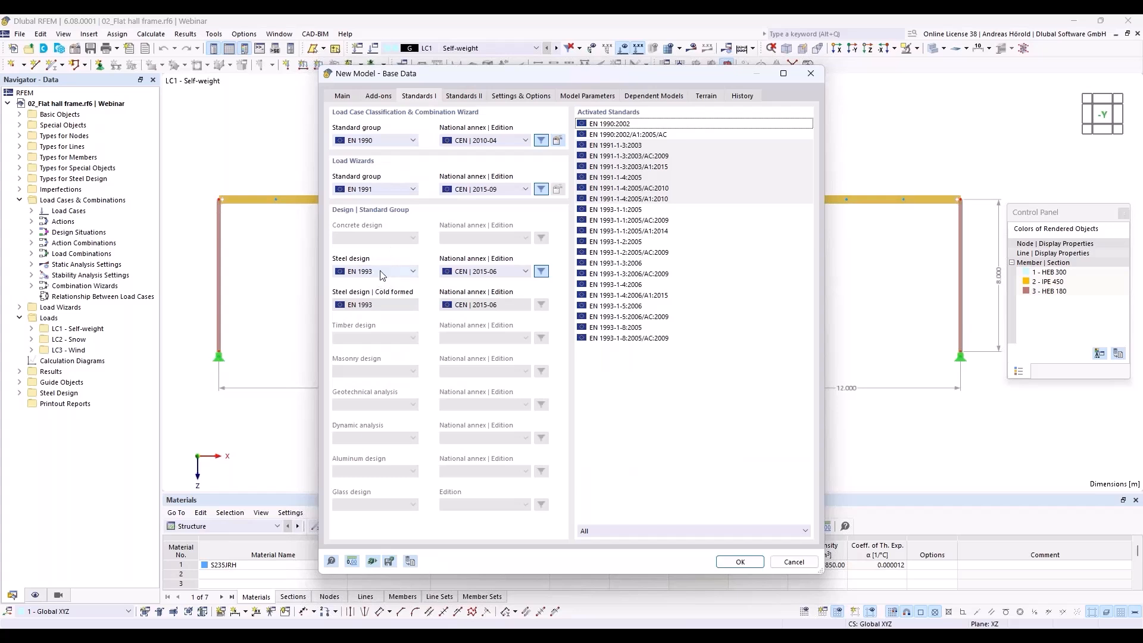
pyautogui.click(378, 142)
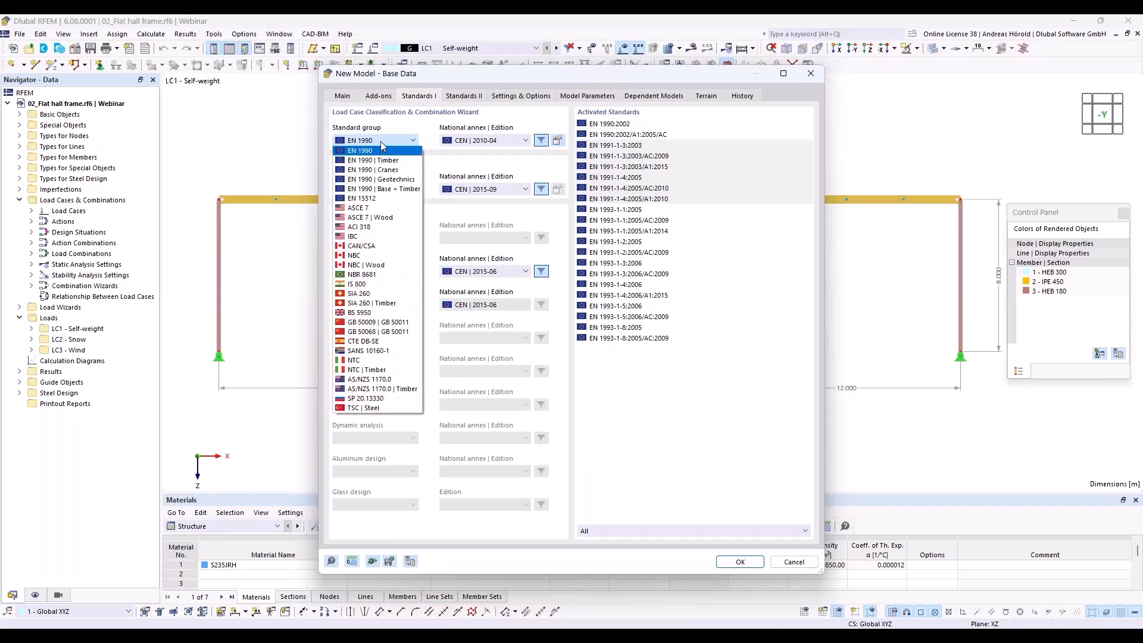
pyautogui.click(380, 141)
pyautogui.click(391, 274)
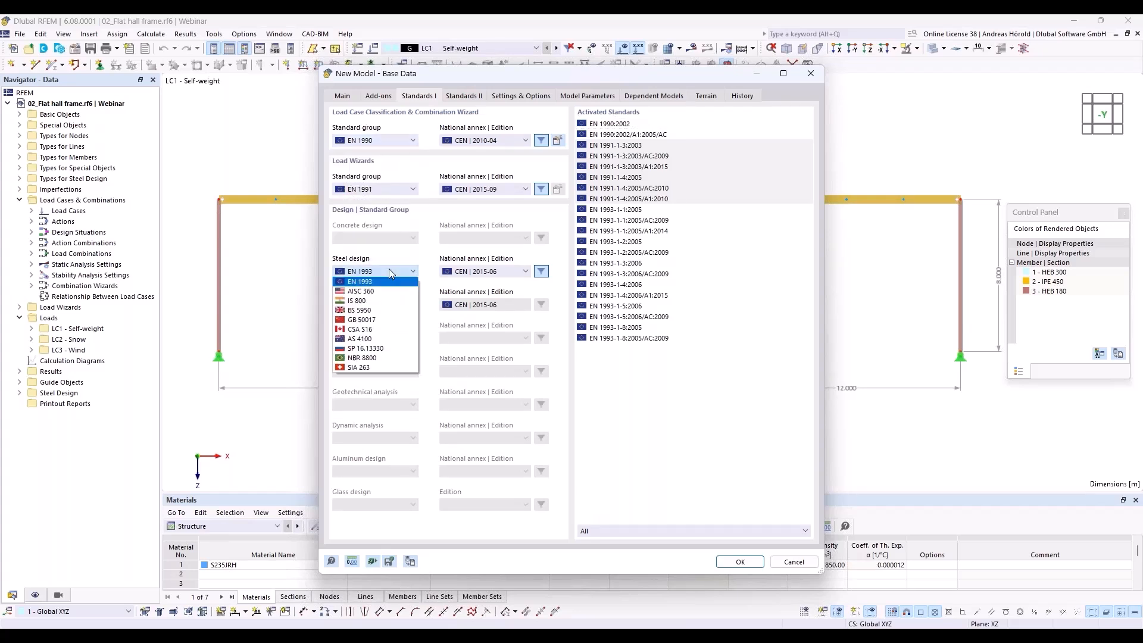
pyautogui.click(392, 274)
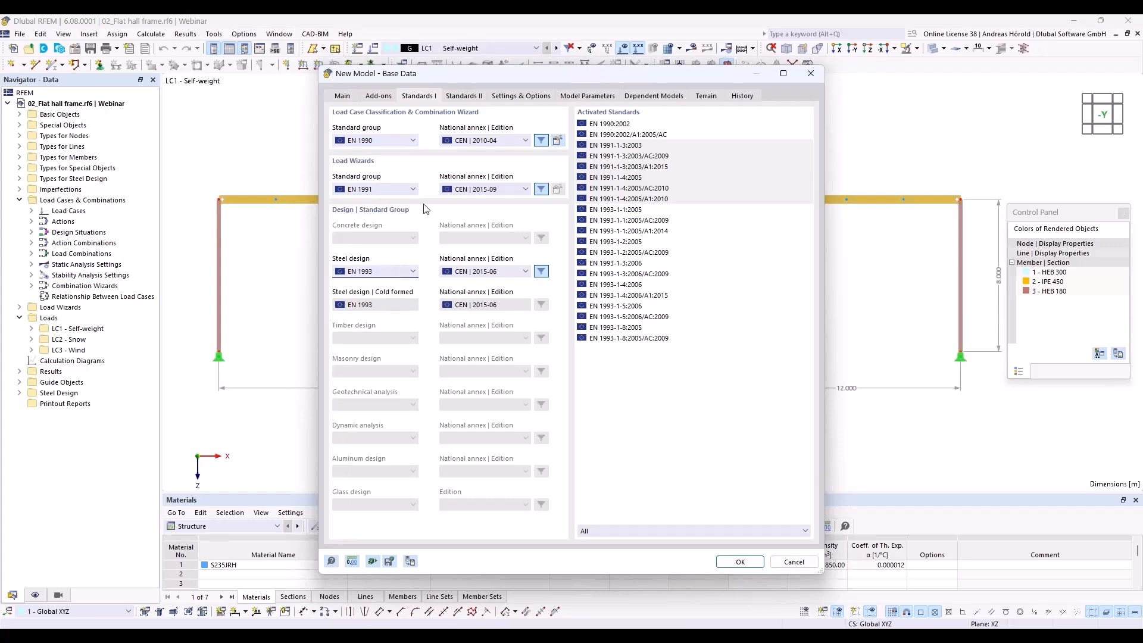
pyautogui.click(499, 140)
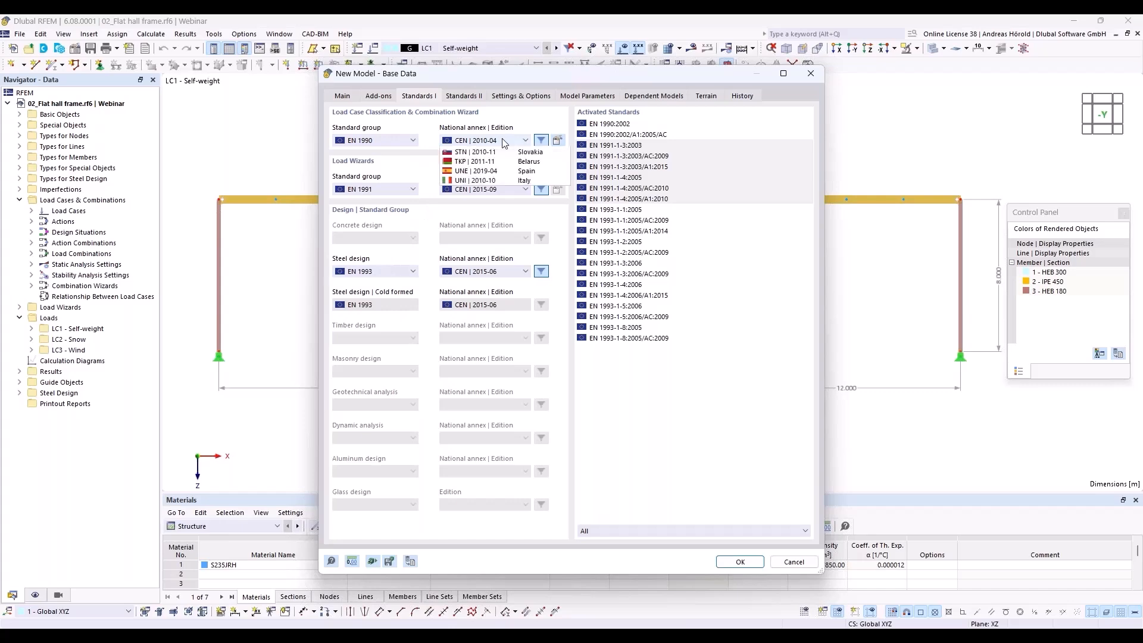
pyautogui.click(498, 198)
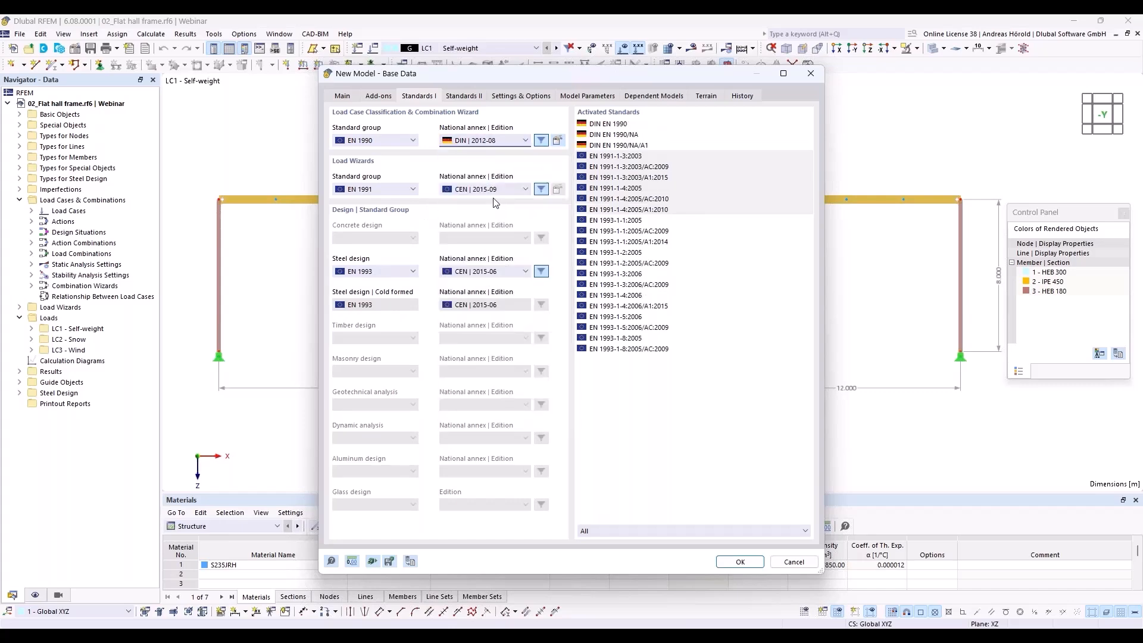
pyautogui.click(491, 189)
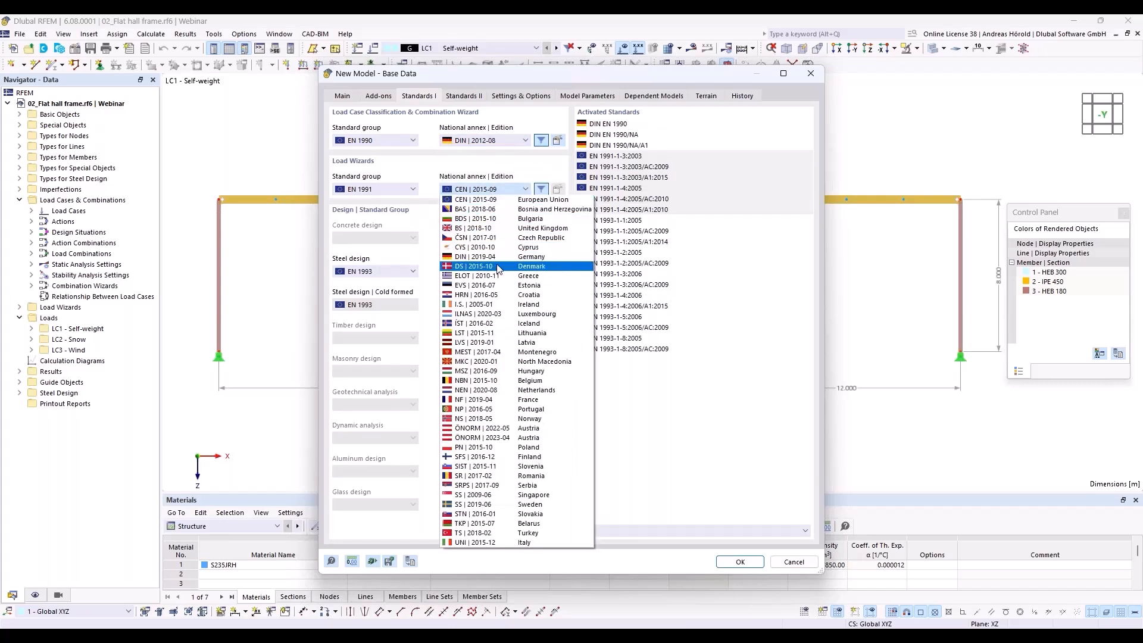
pyautogui.click(498, 259)
pyautogui.click(502, 272)
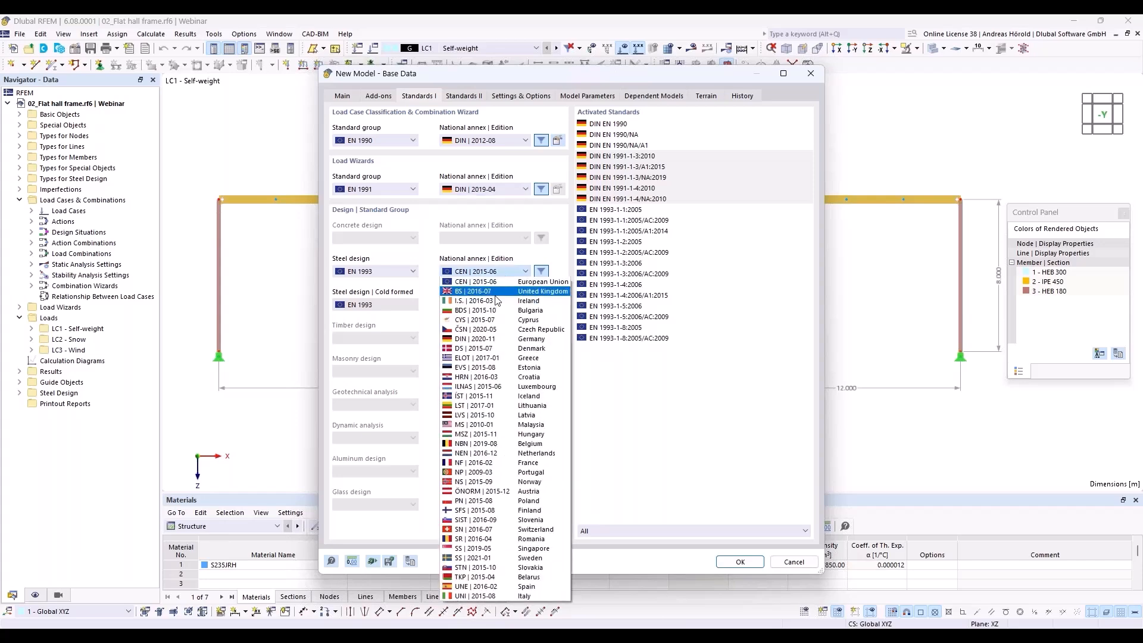
pyautogui.click(489, 339)
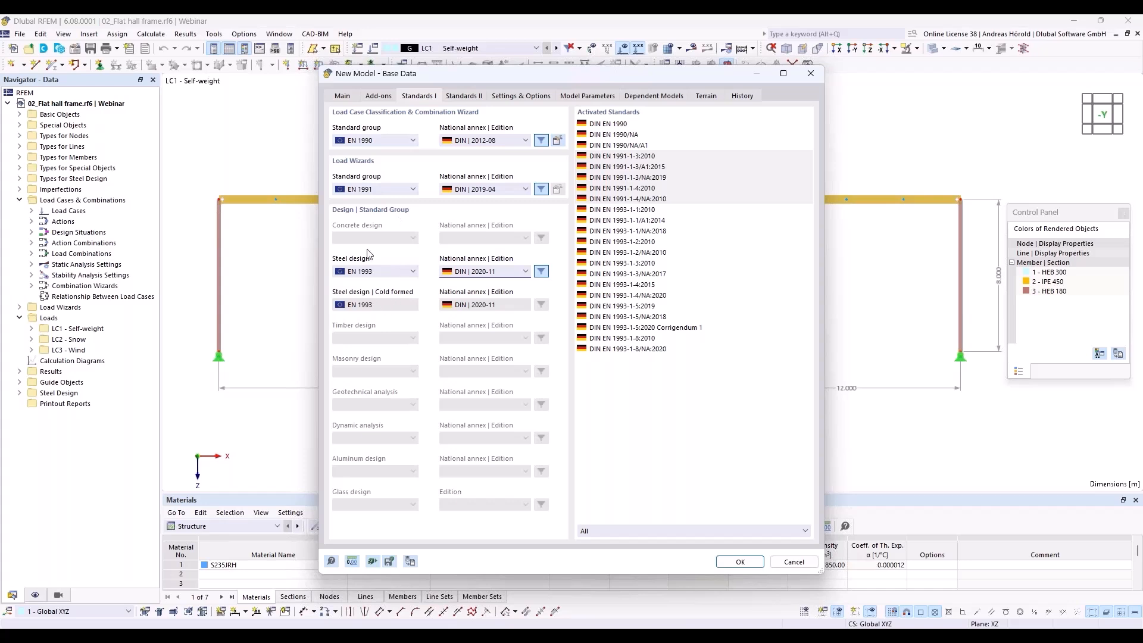
pyautogui.click(740, 563)
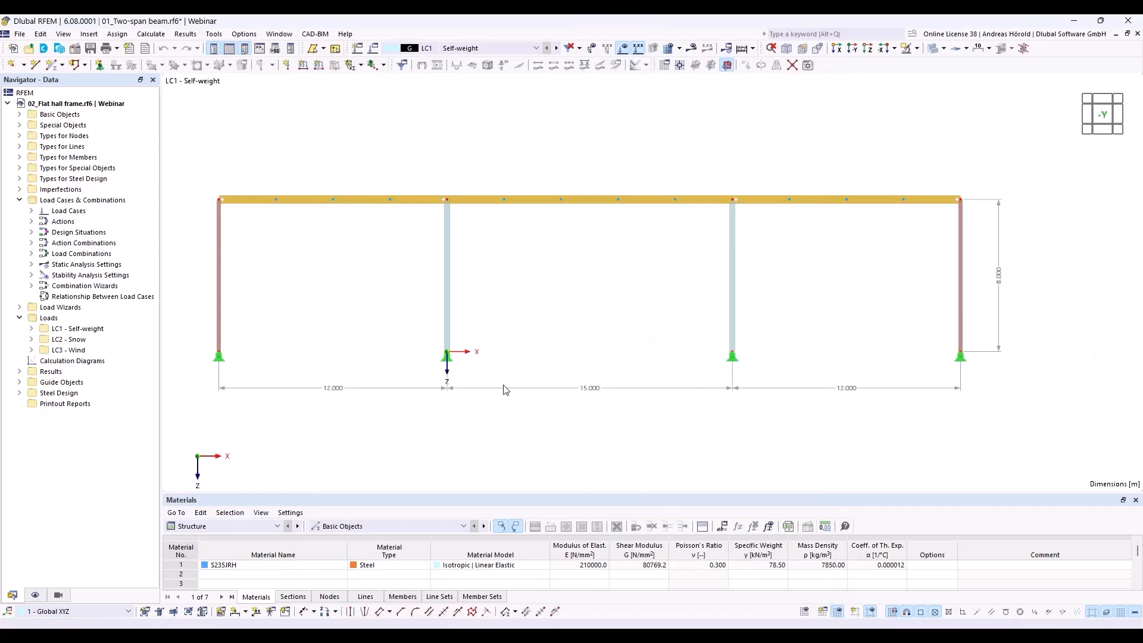
# Step: Show the empty model against the Y-direction and review the work plane's grid and snap settings
pyautogui.click(853, 51)
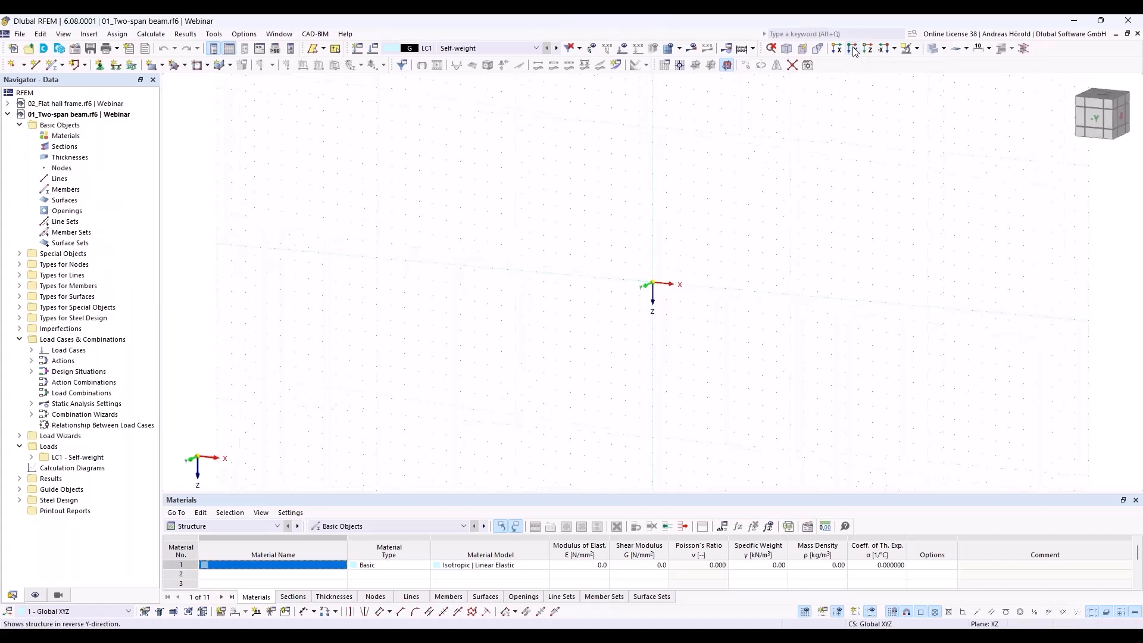
pyautogui.moveTo(752, 373); pyautogui.dragTo(453, 387, button='middle')
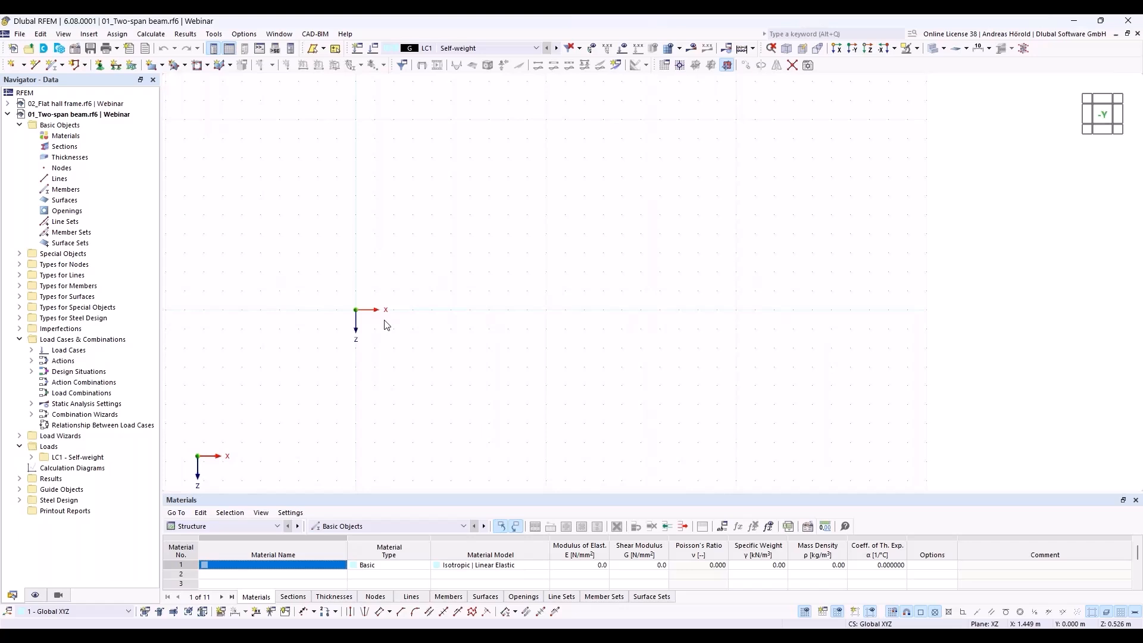
pyautogui.click(805, 613)
pyautogui.rightClick(806, 614)
pyautogui.click(826, 640)
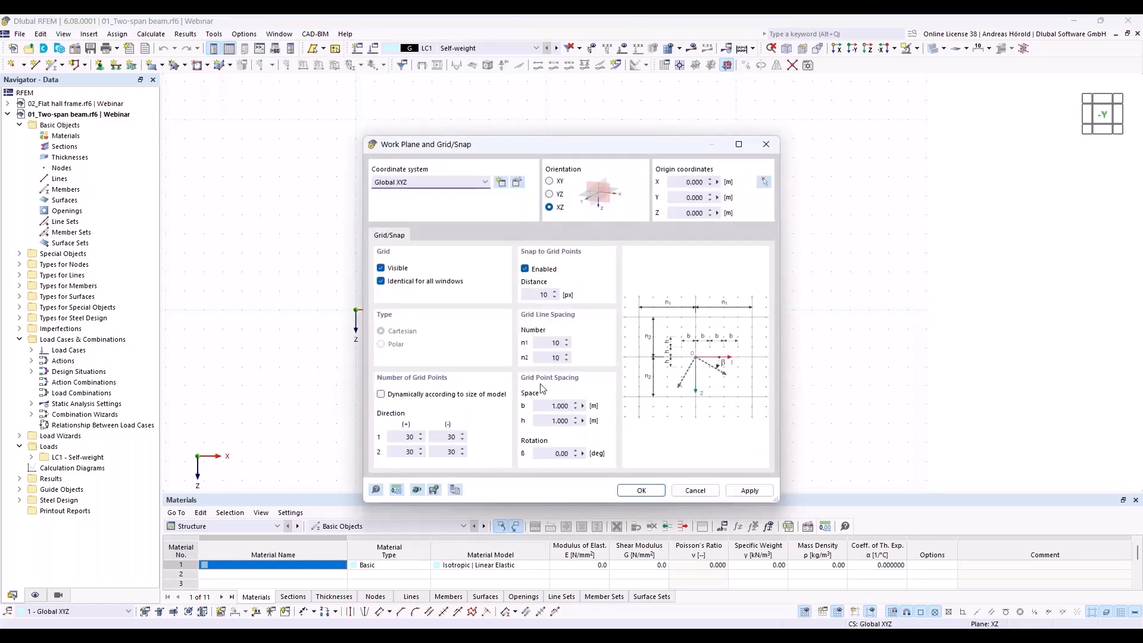
pyautogui.click(692, 490)
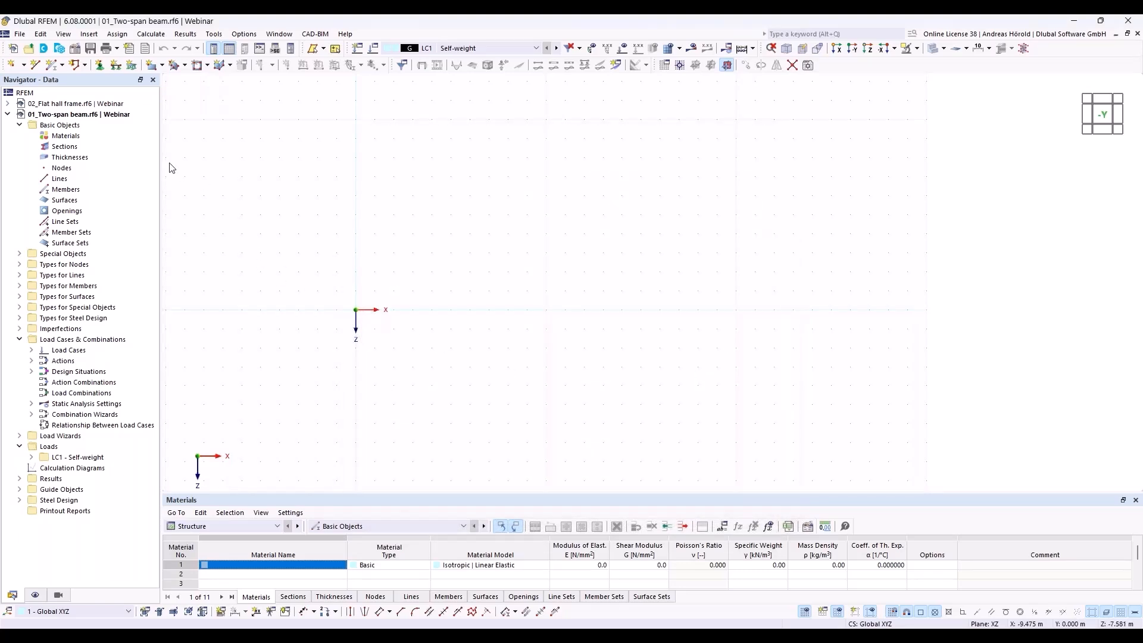
# Step: Start a new beam member with a uniform section and select IPE 550 from the ArcelorMittal EN 10365:2017 series
pyautogui.doubleClick(51, 67)
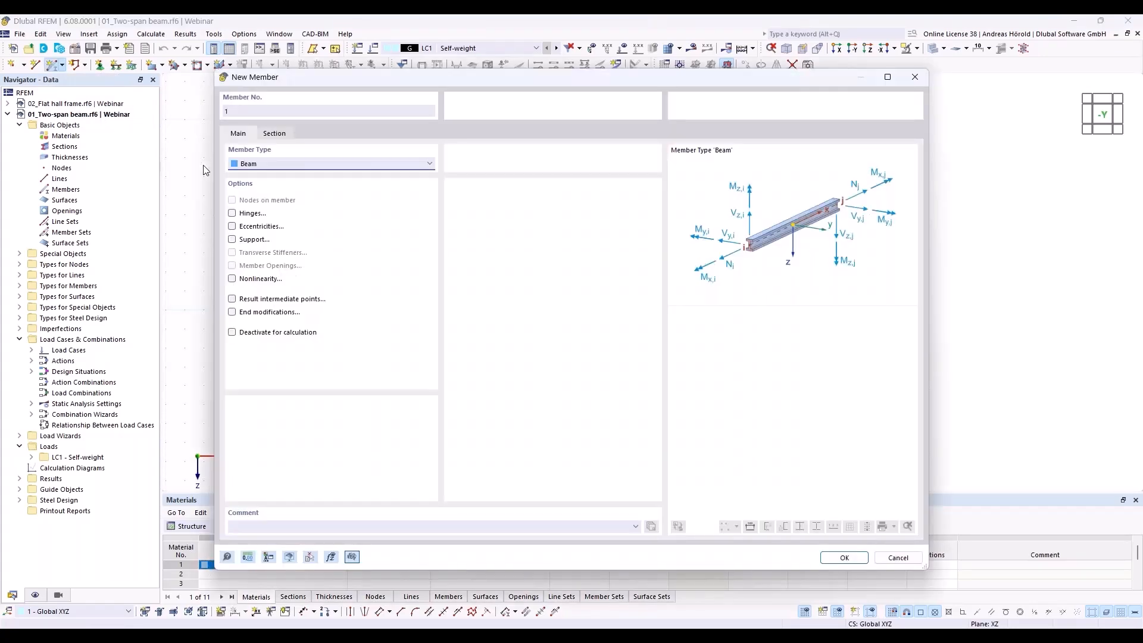
pyautogui.click(272, 135)
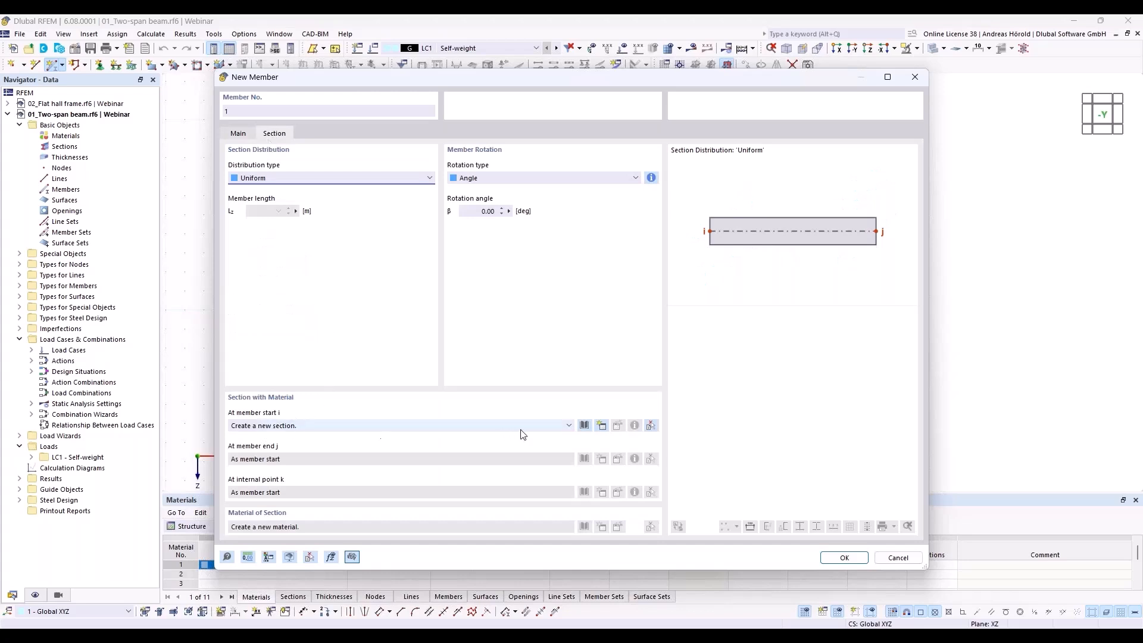
pyautogui.click(584, 426)
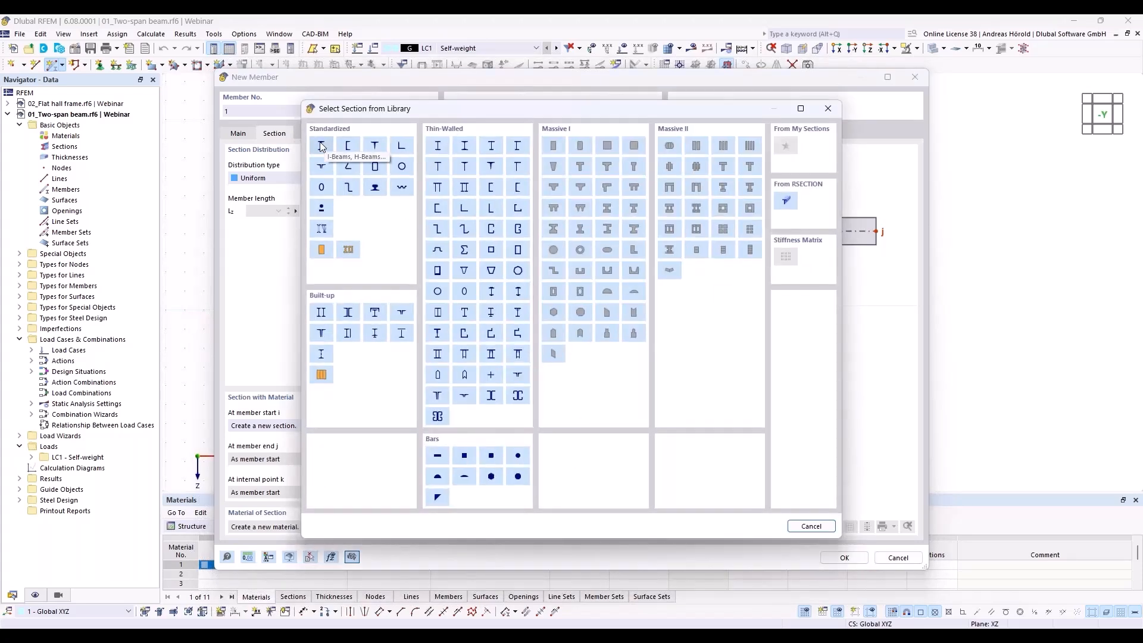
pyautogui.click(321, 146)
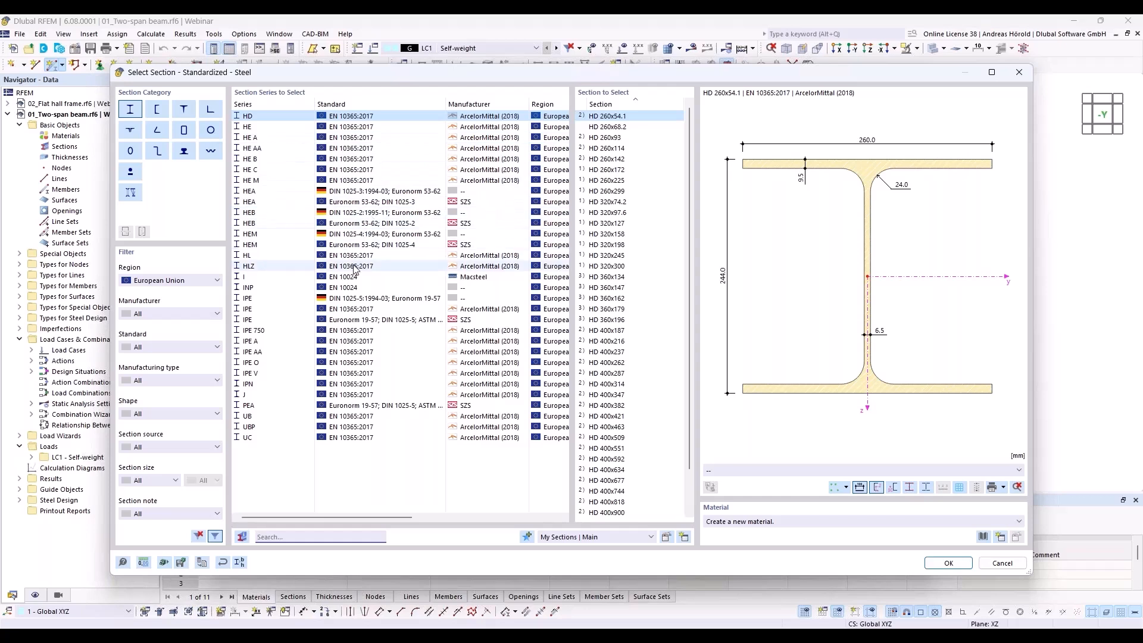
pyautogui.click(271, 309)
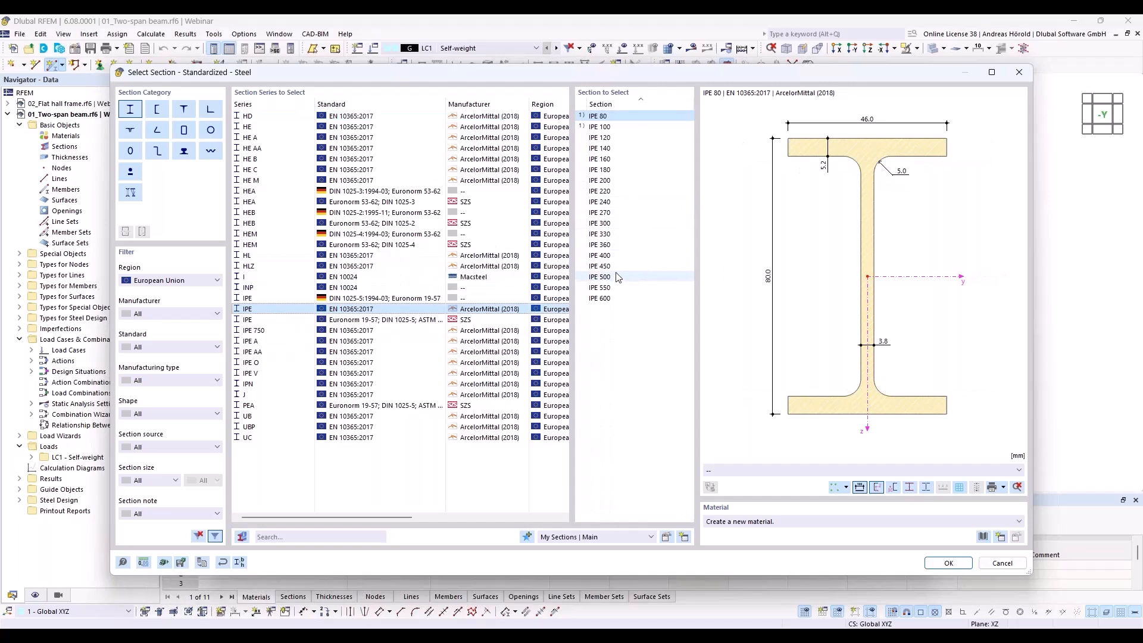
pyautogui.click(612, 287)
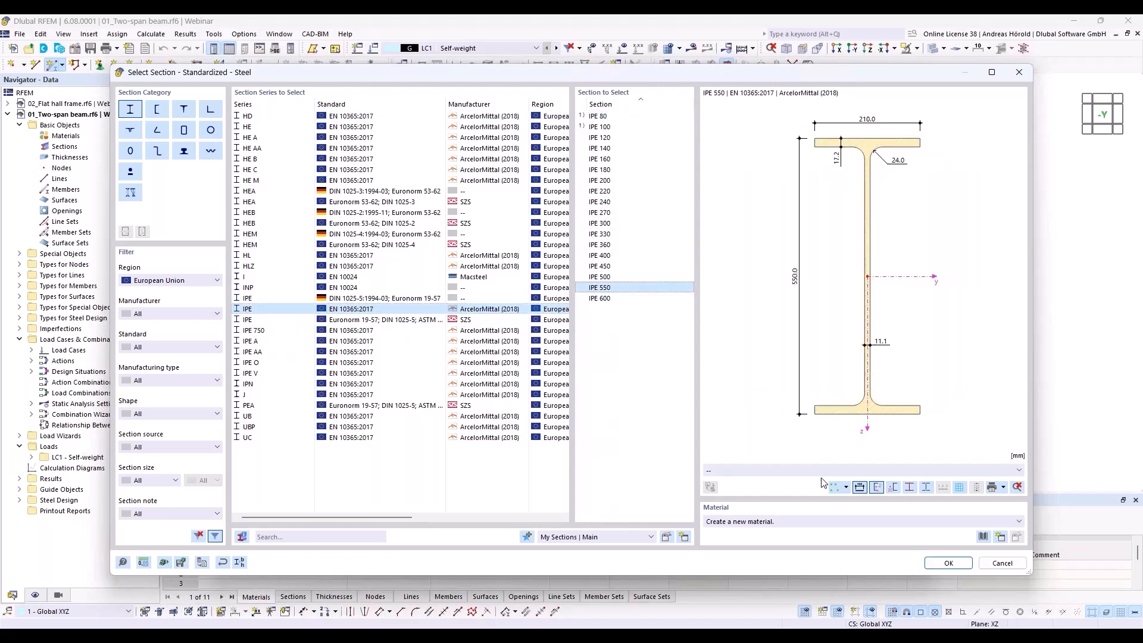
# Step: Examine the material library's region, type and subtype filters and the grades offered by several Steel S series
pyautogui.click(983, 538)
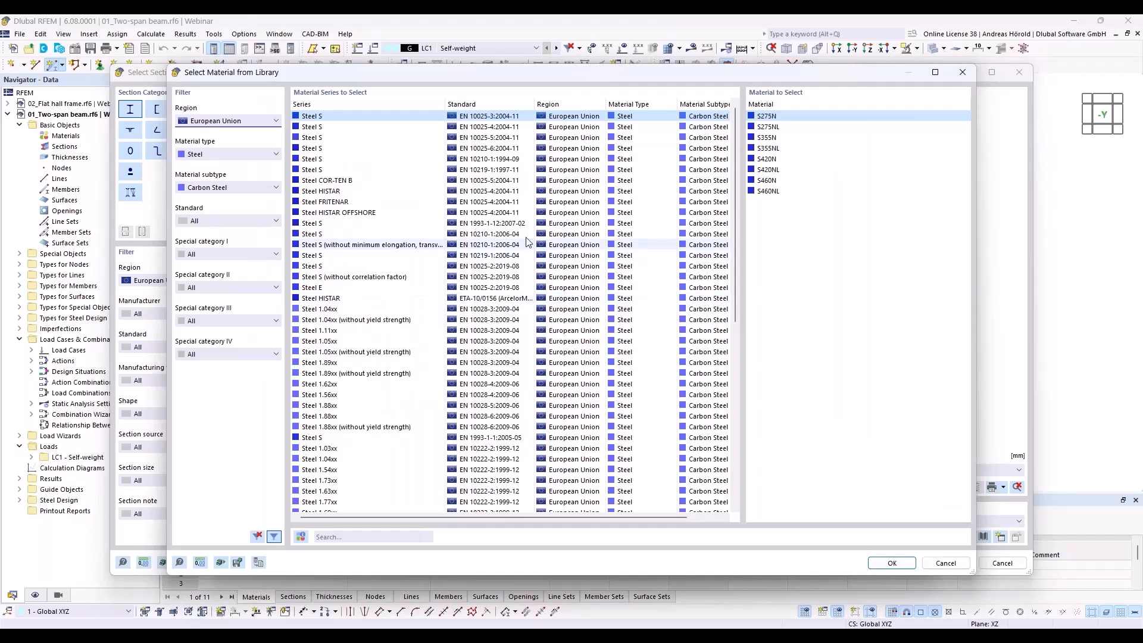
pyautogui.click(232, 122)
pyautogui.click(233, 122)
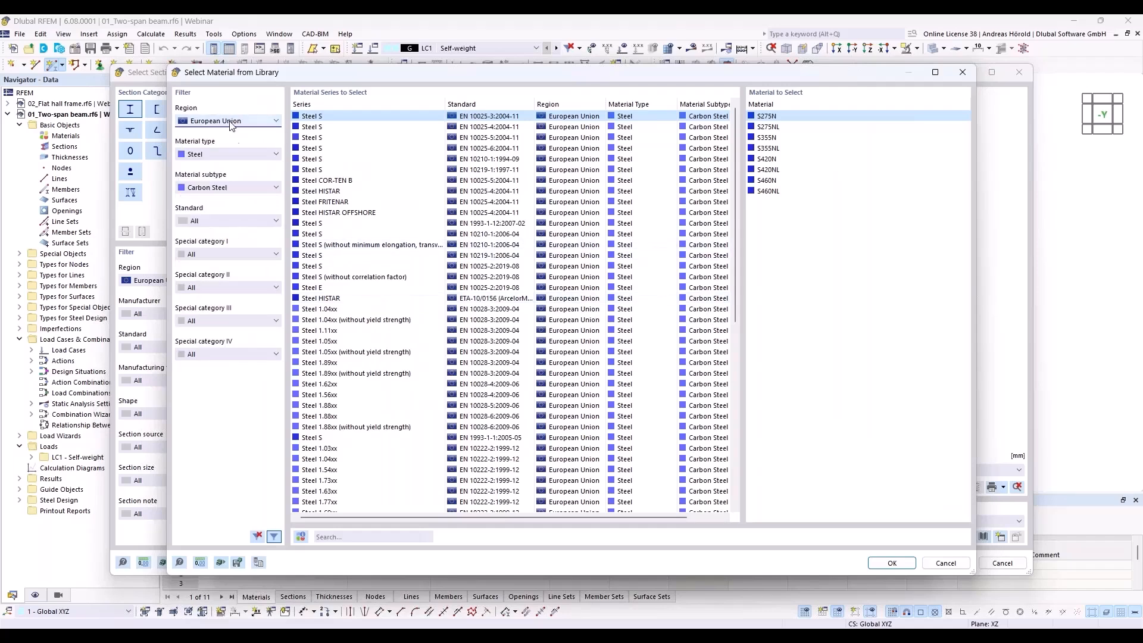
pyautogui.click(238, 153)
pyautogui.click(238, 154)
pyautogui.click(240, 187)
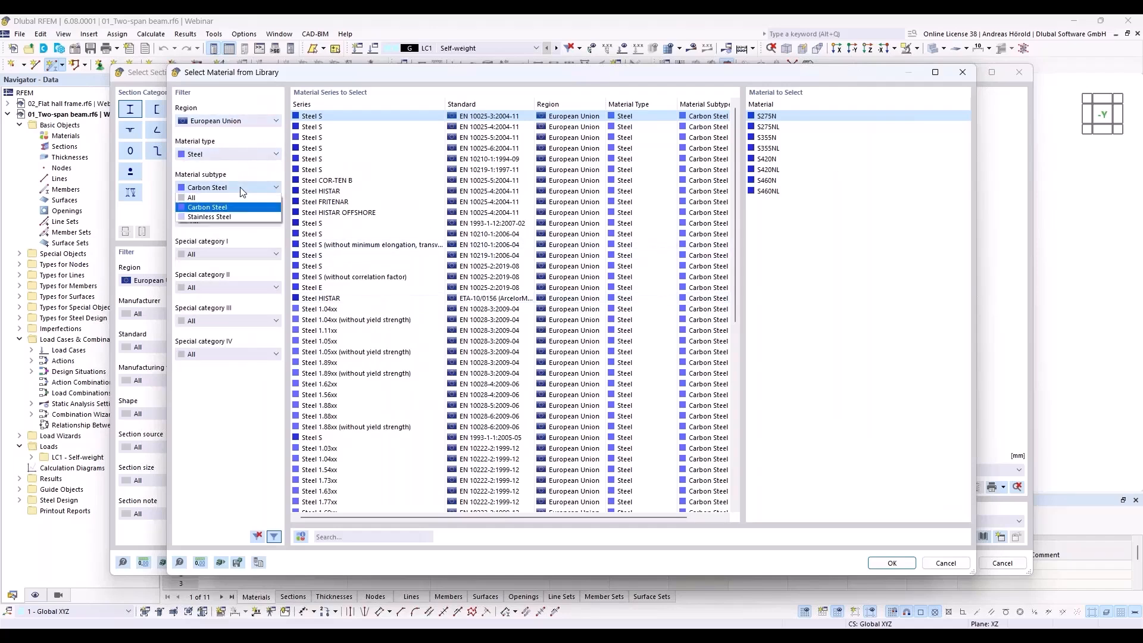
pyautogui.click(240, 187)
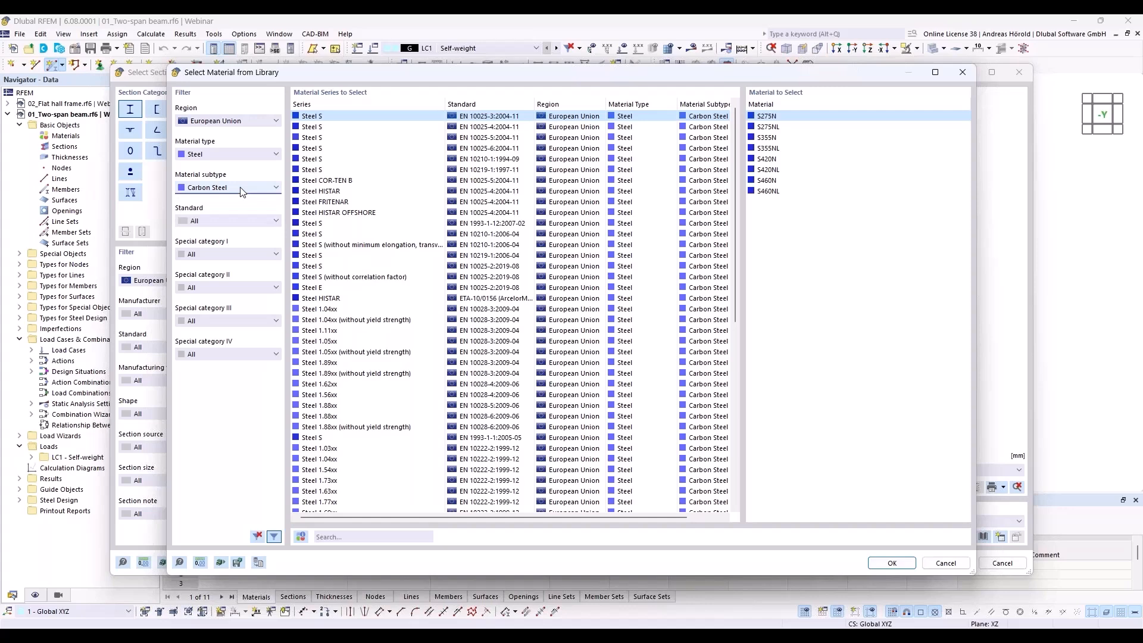
pyautogui.click(327, 126)
pyautogui.click(331, 138)
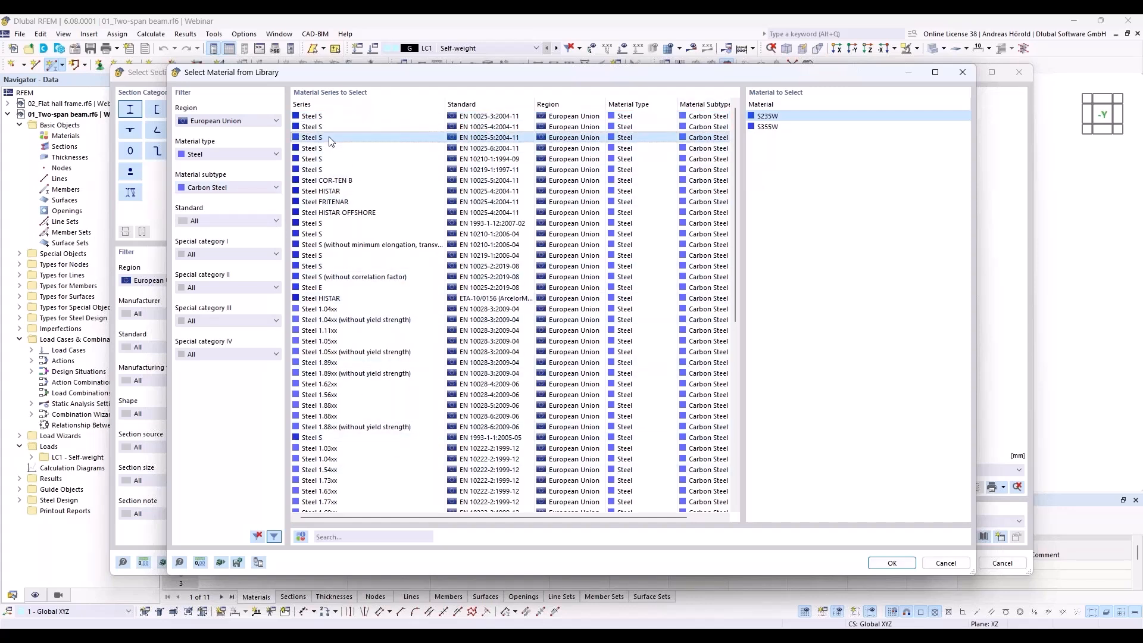
pyautogui.click(333, 148)
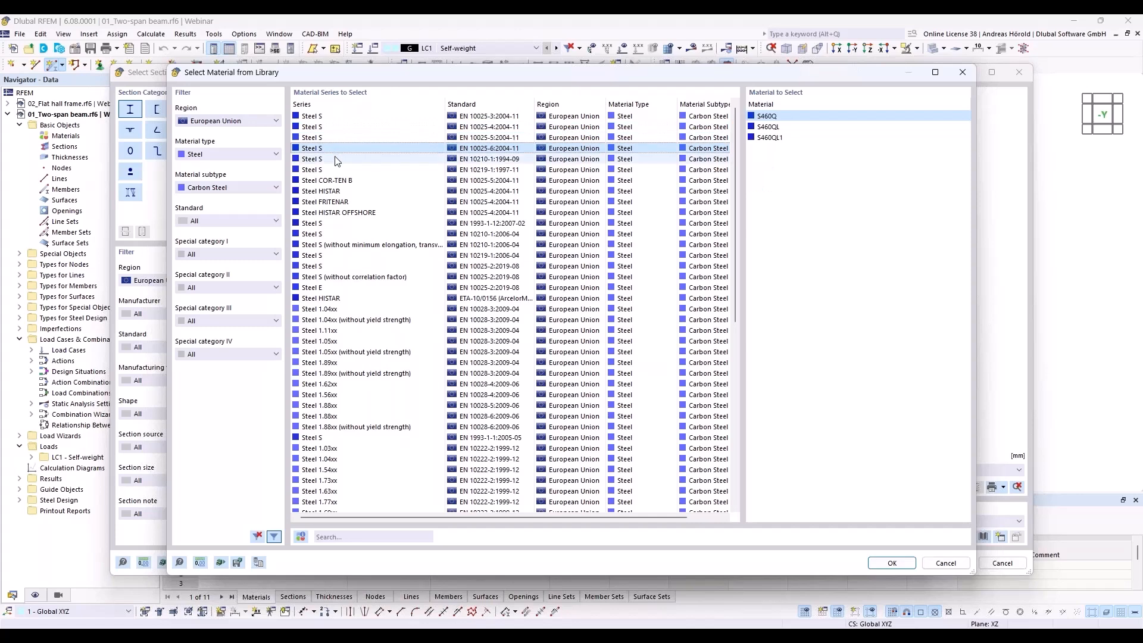
pyautogui.click(336, 159)
pyautogui.click(335, 170)
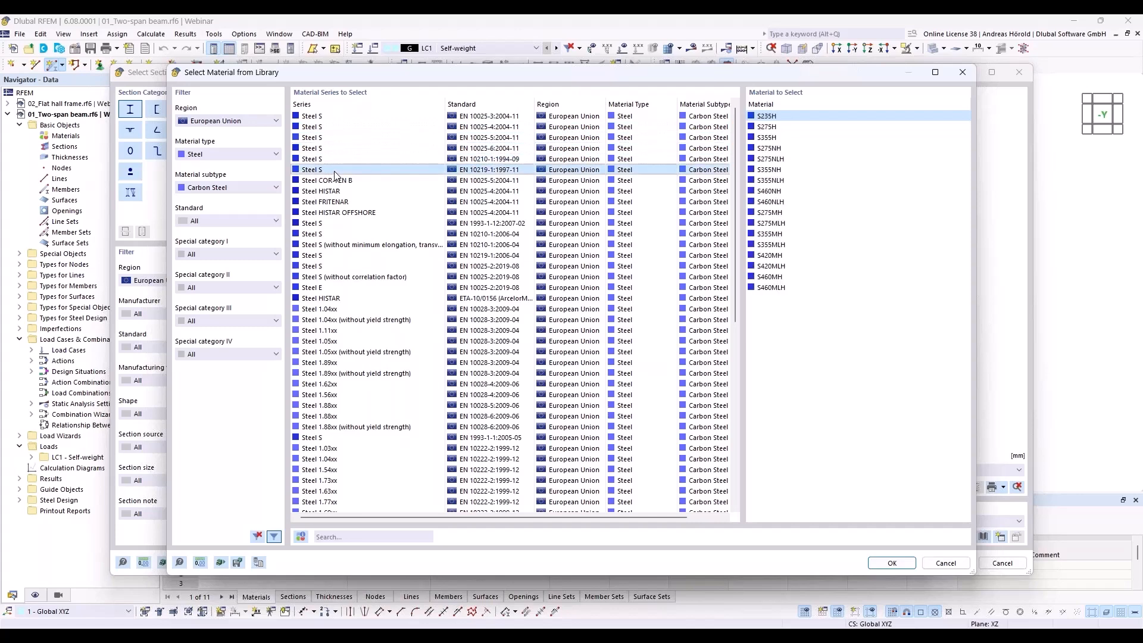
# Step: Assign S235 from the Steel S series of EN 1993-1-1:2005-05 to the IPE 550 section and confirm the section
pyautogui.click(340, 438)
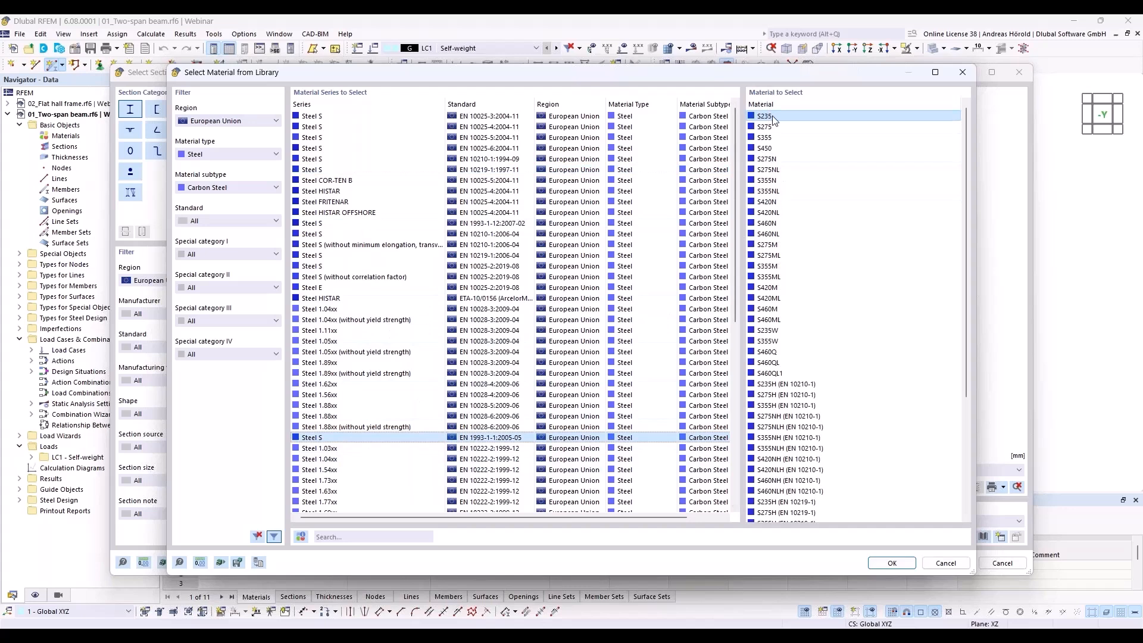
pyautogui.click(889, 562)
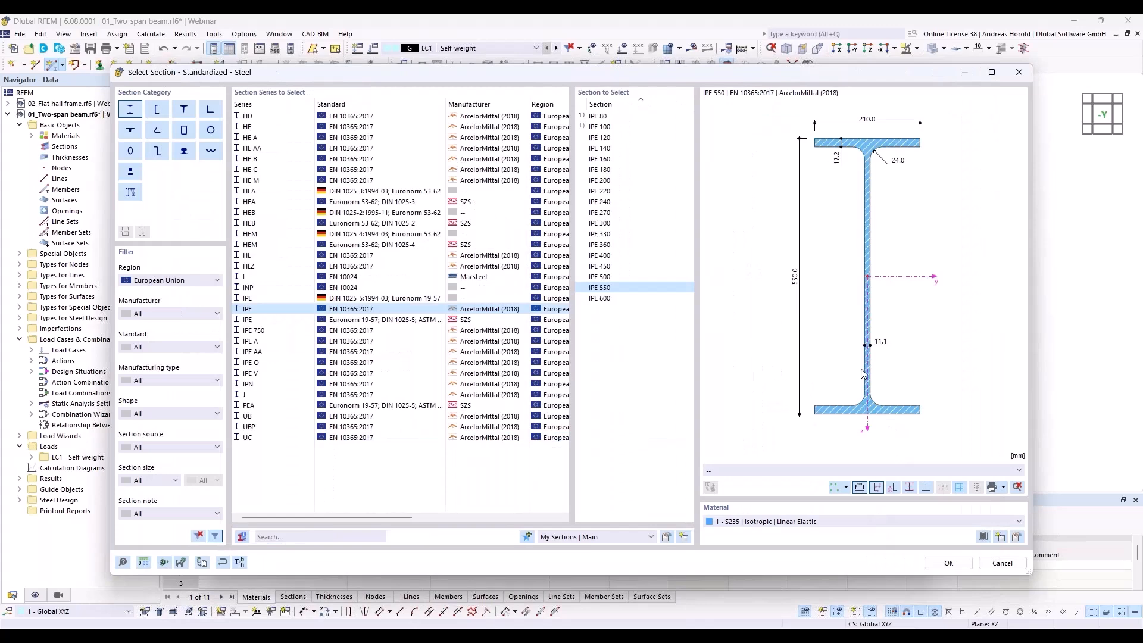
pyautogui.click(949, 563)
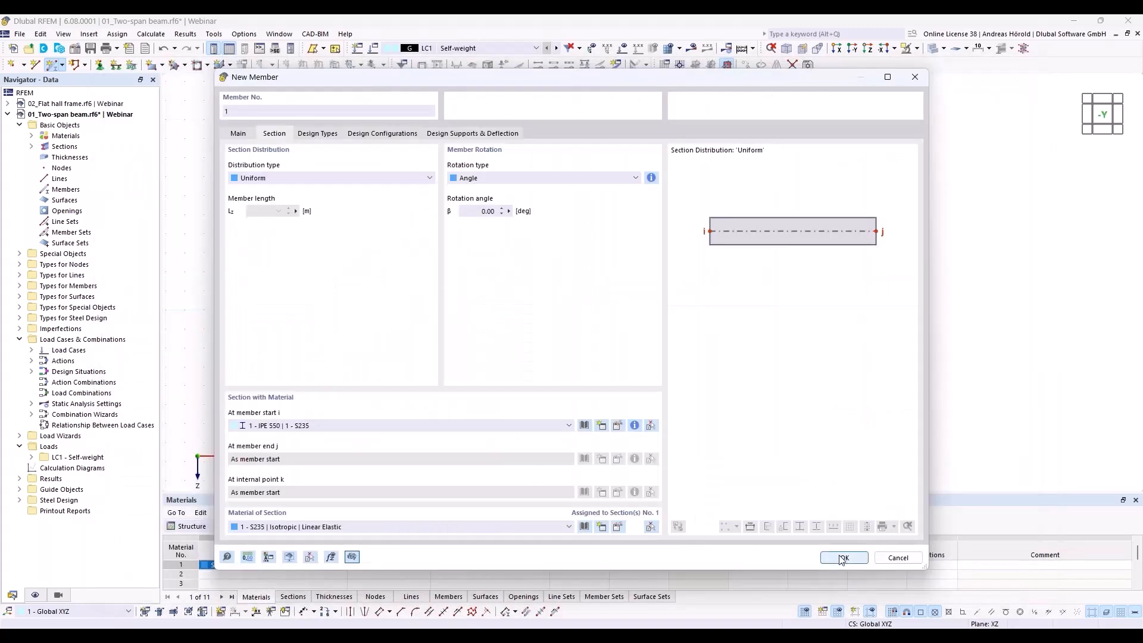
# Step: Confirm the member settings and draw a horizontal 24 m beam along the X-axis, starting at the origin
pyautogui.click(843, 558)
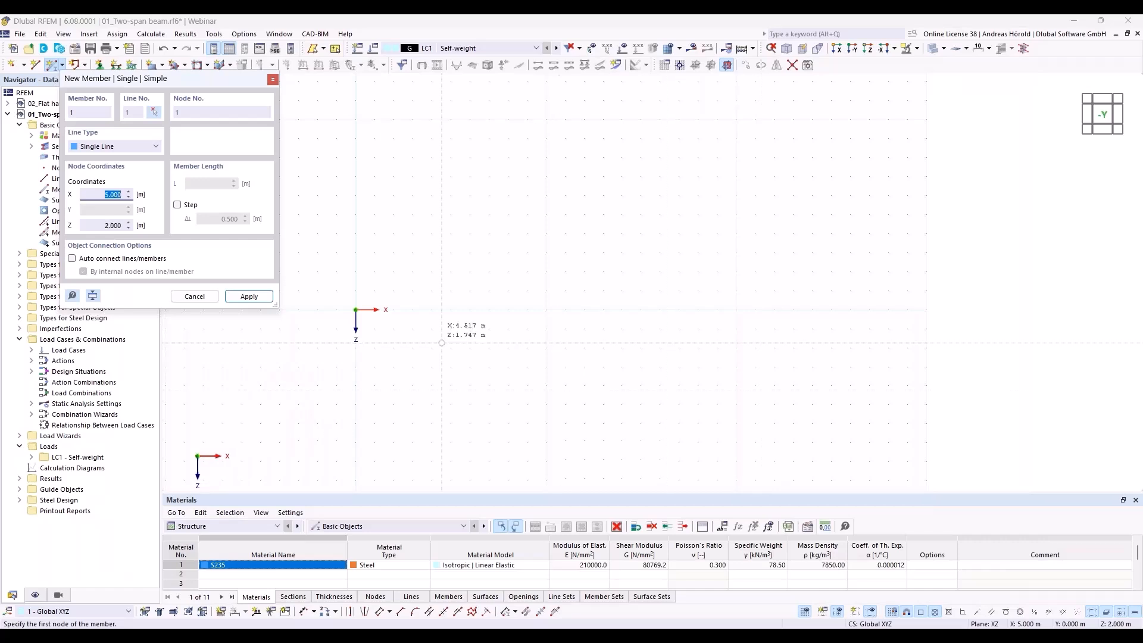
pyautogui.click(355, 309)
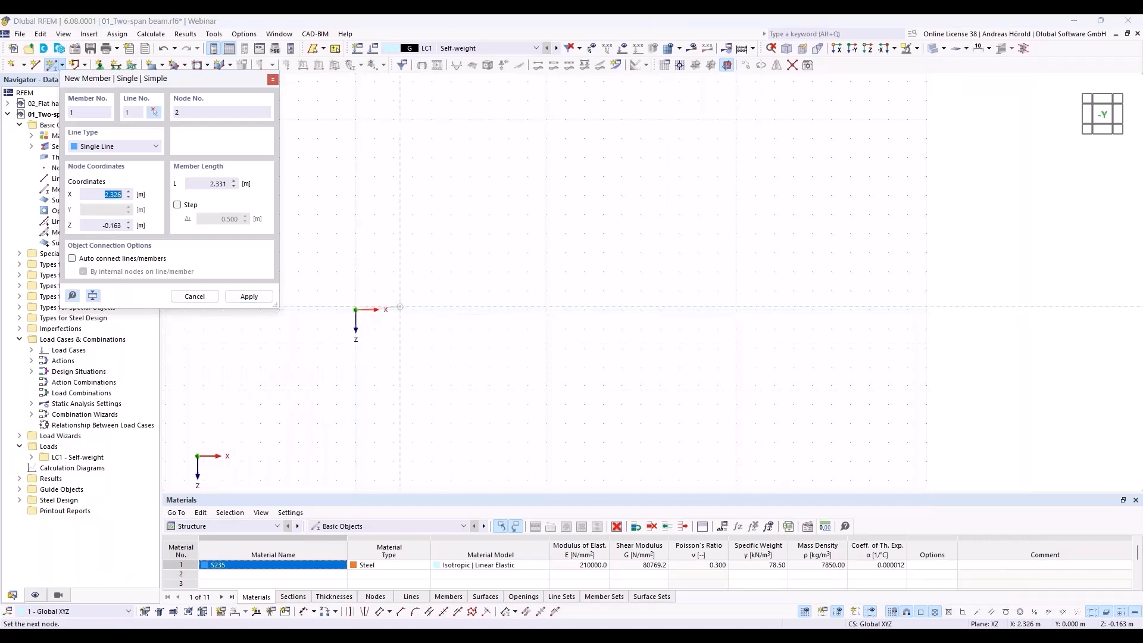
pyautogui.click(832, 310)
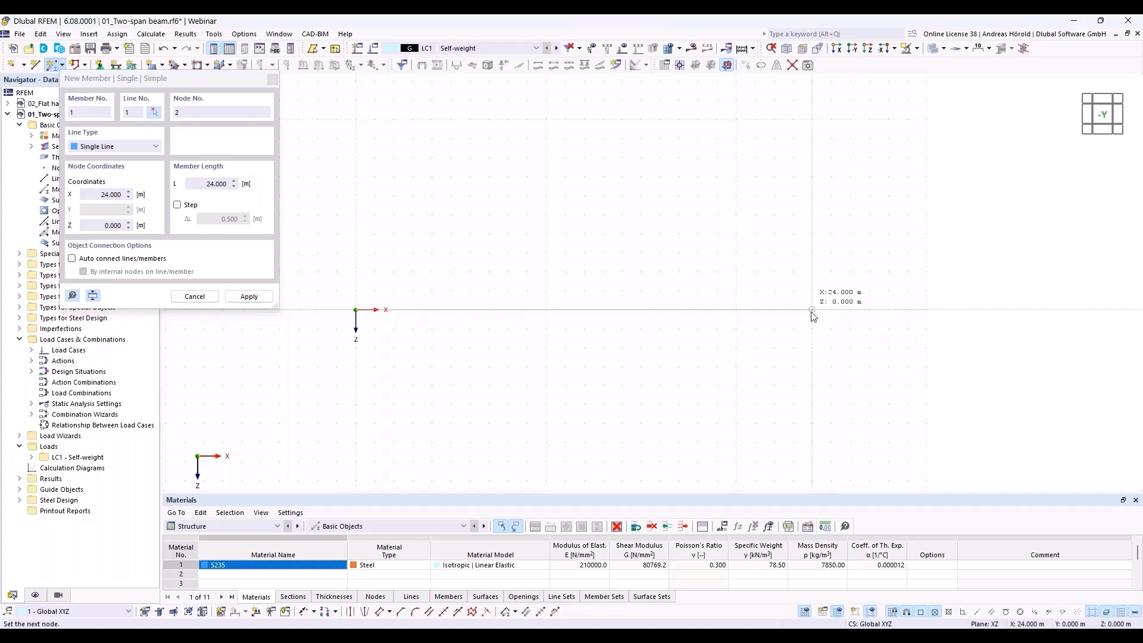
pyautogui.press('Escape')
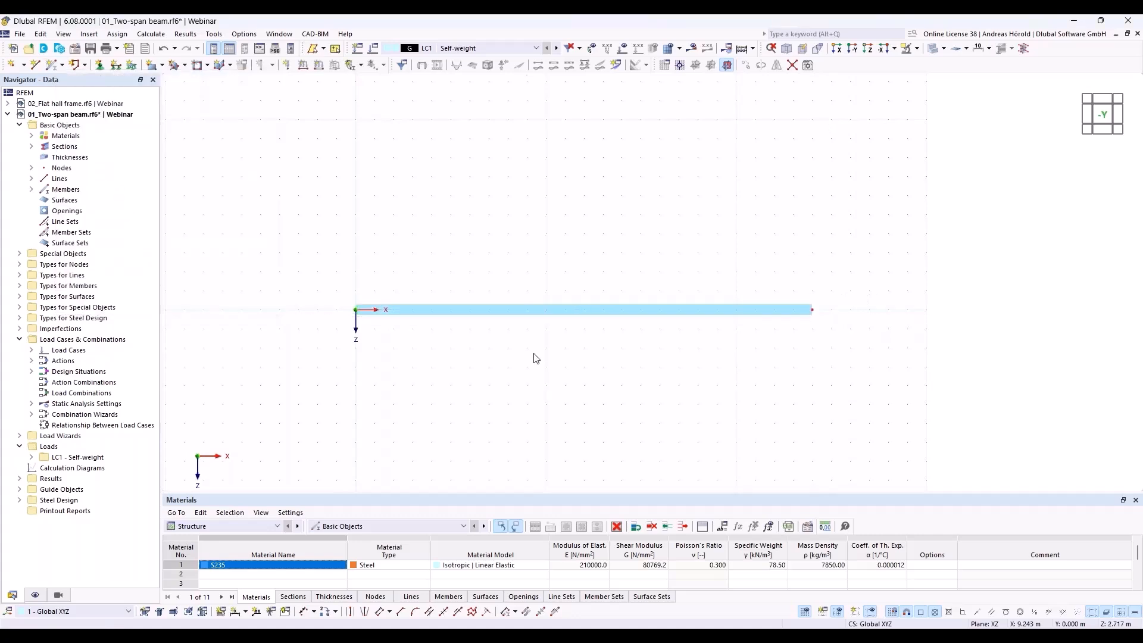
# Step: Add one intermediate node at the beam's midpoint as an 'On Member' node, without dividing the member
pyautogui.rightClick(577, 309)
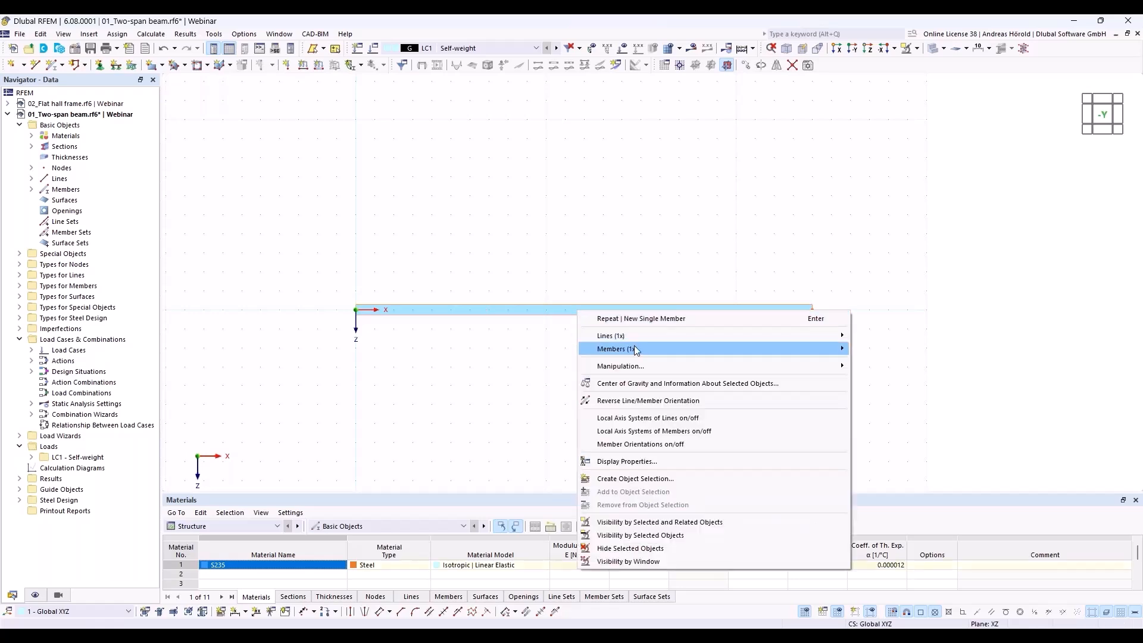
pyautogui.moveTo(639, 350)
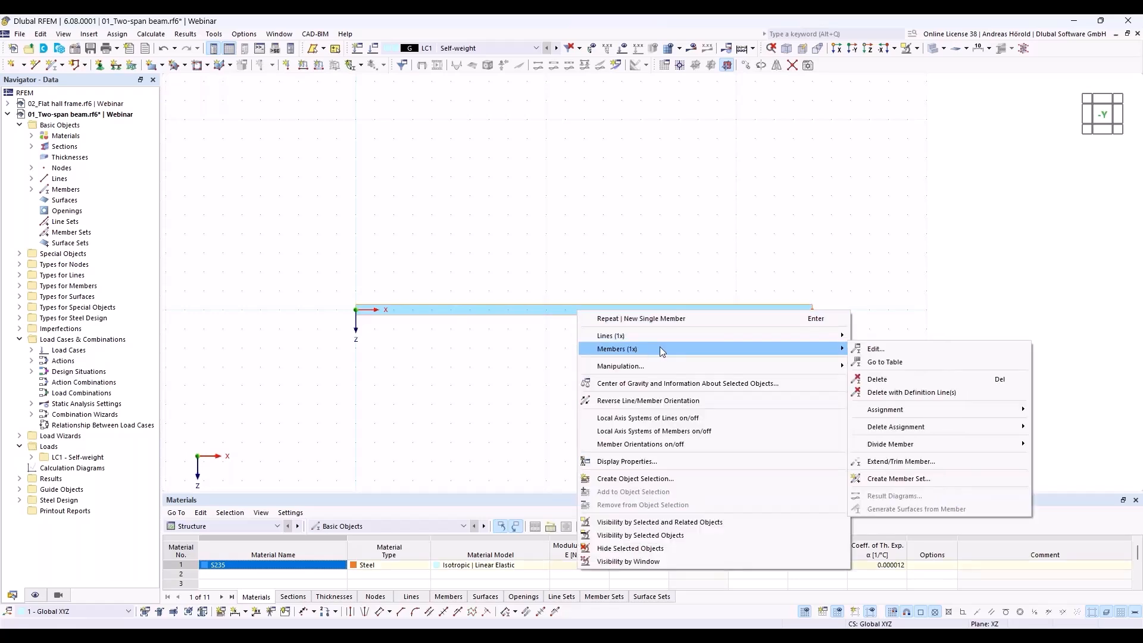
pyautogui.moveTo(916, 446)
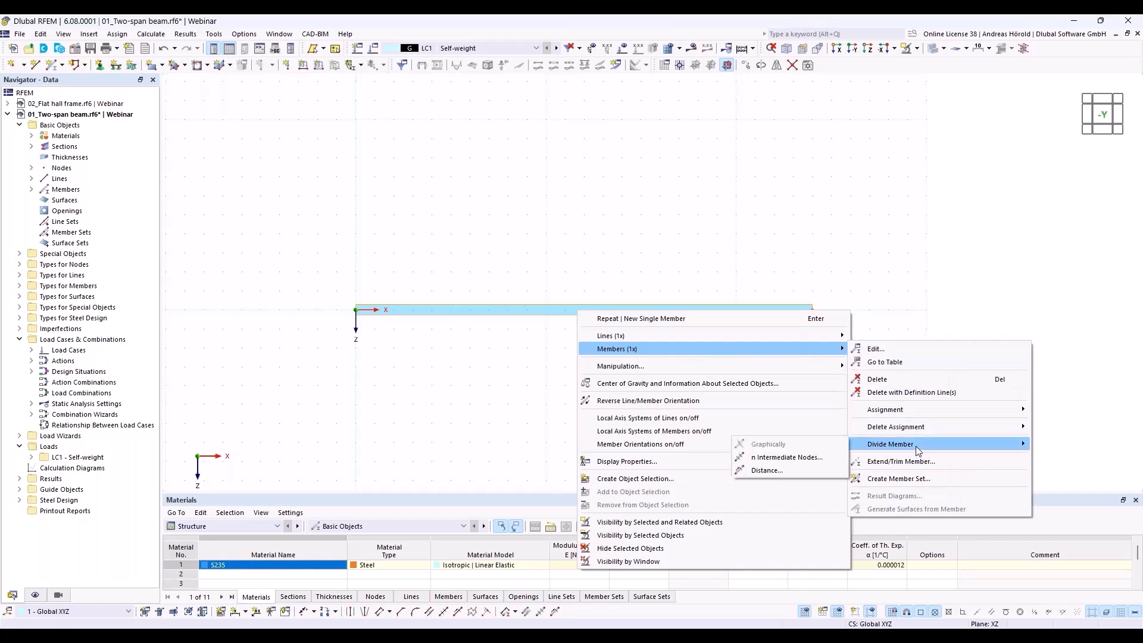
pyautogui.click(804, 458)
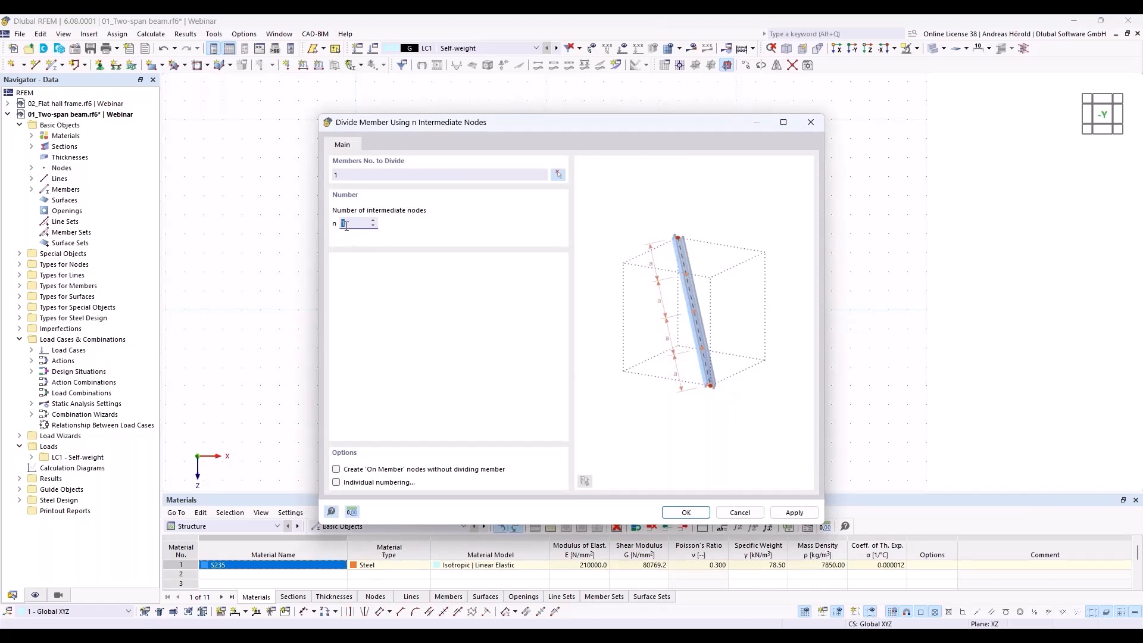
pyautogui.click(337, 470)
pyautogui.click(686, 513)
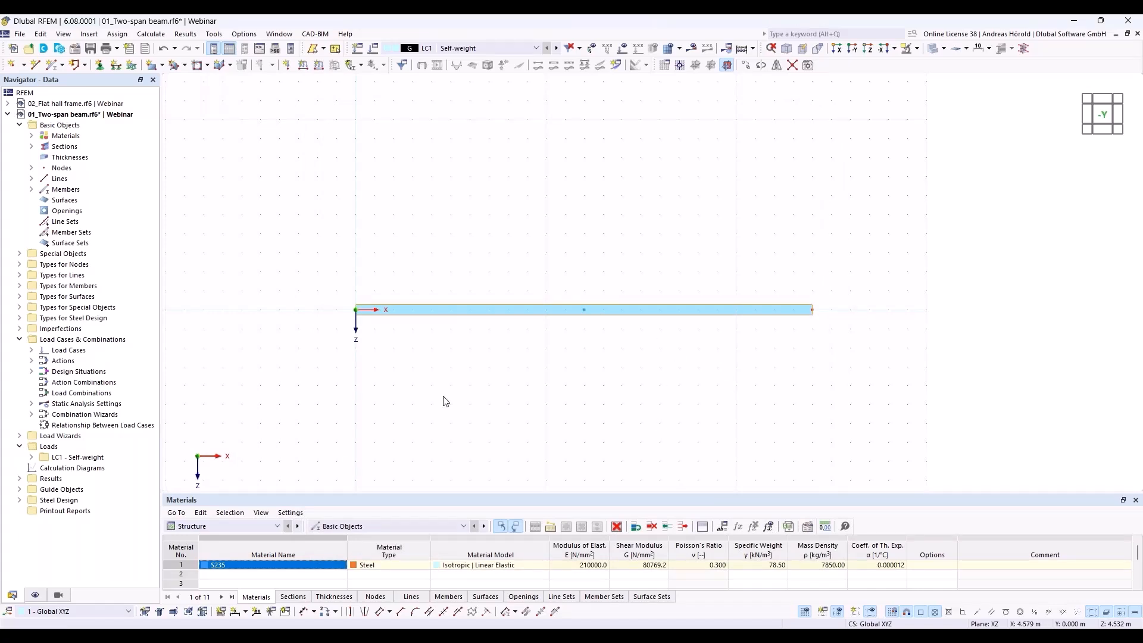
# Step: Check the Hinged nodal support's conditions and assign it to the beam's start node at the origin
pyautogui.click(100, 65)
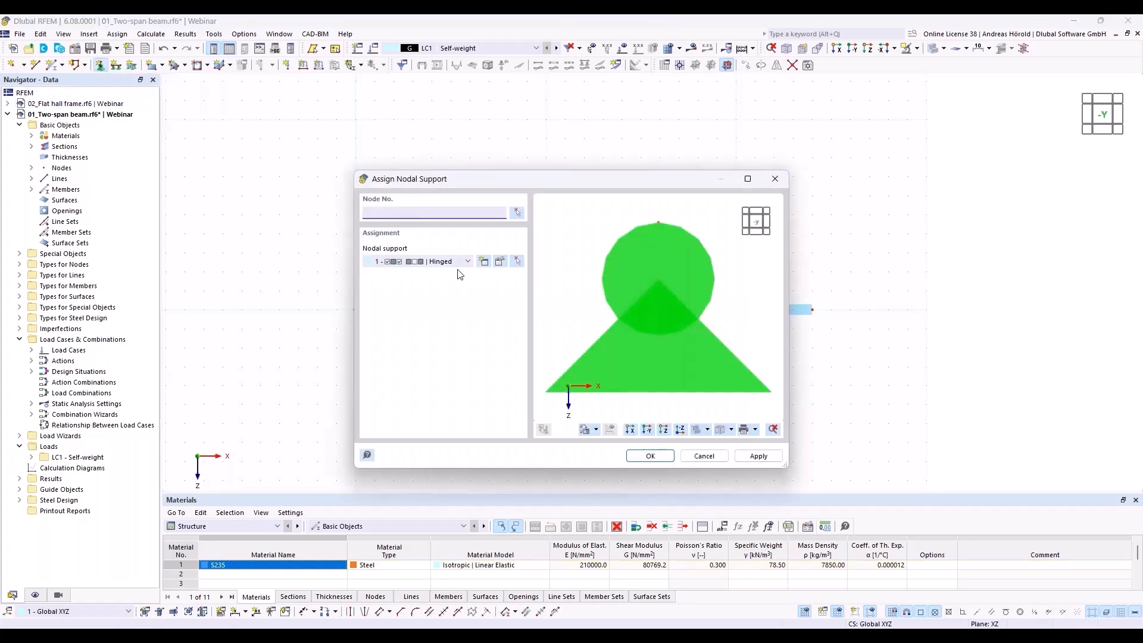
pyautogui.click(500, 264)
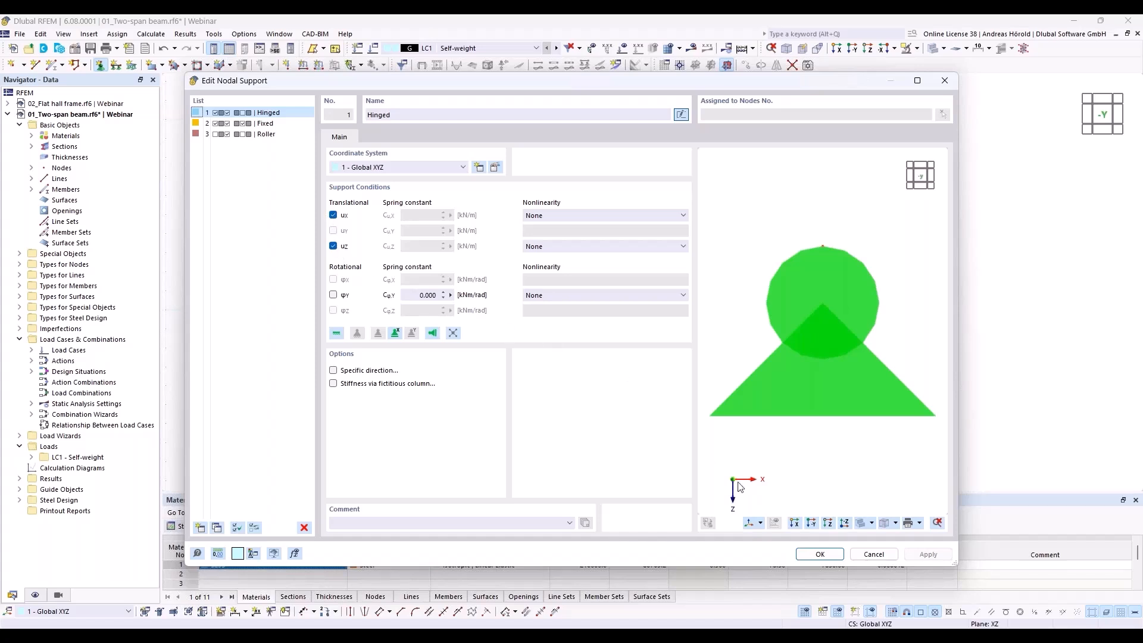
pyautogui.click(819, 554)
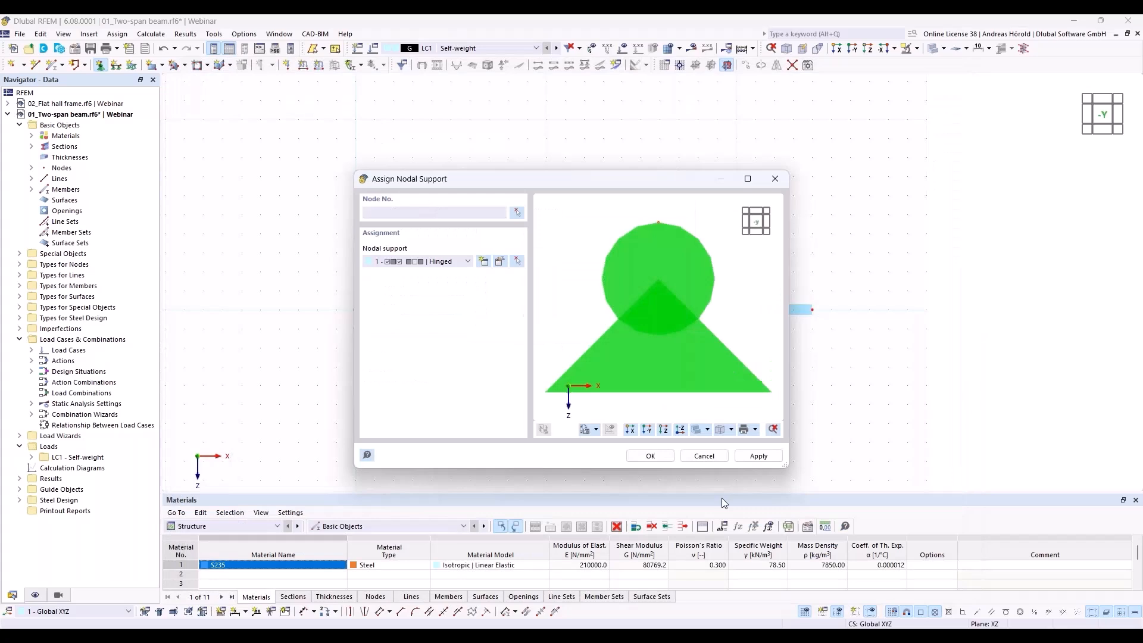
pyautogui.click(650, 456)
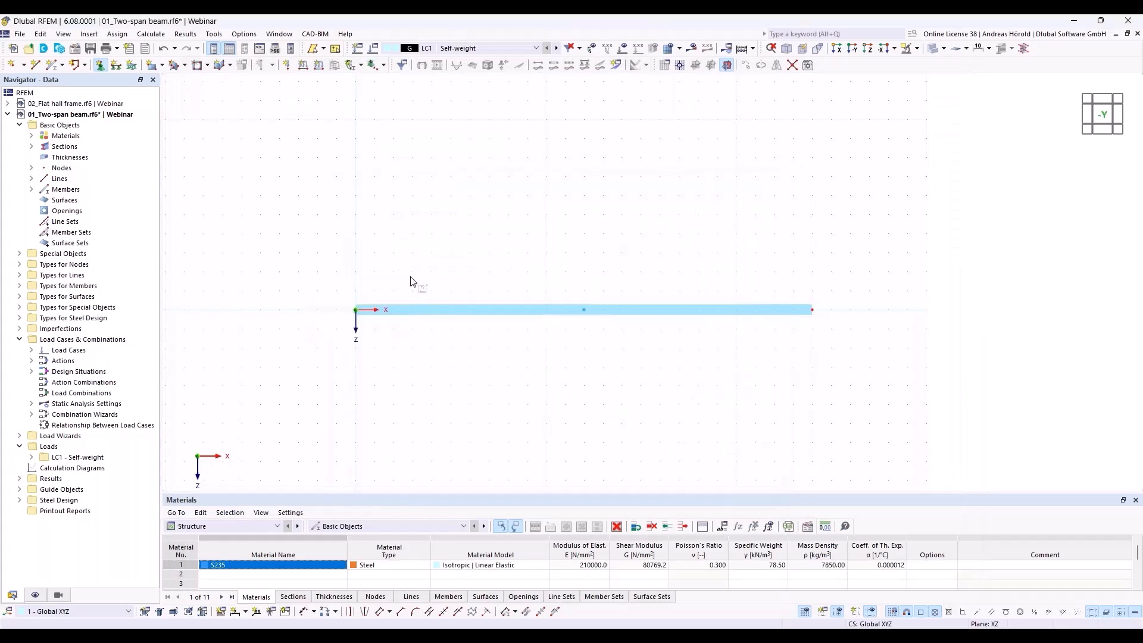
pyautogui.click(356, 310)
pyautogui.scroll(5, 365, 327)
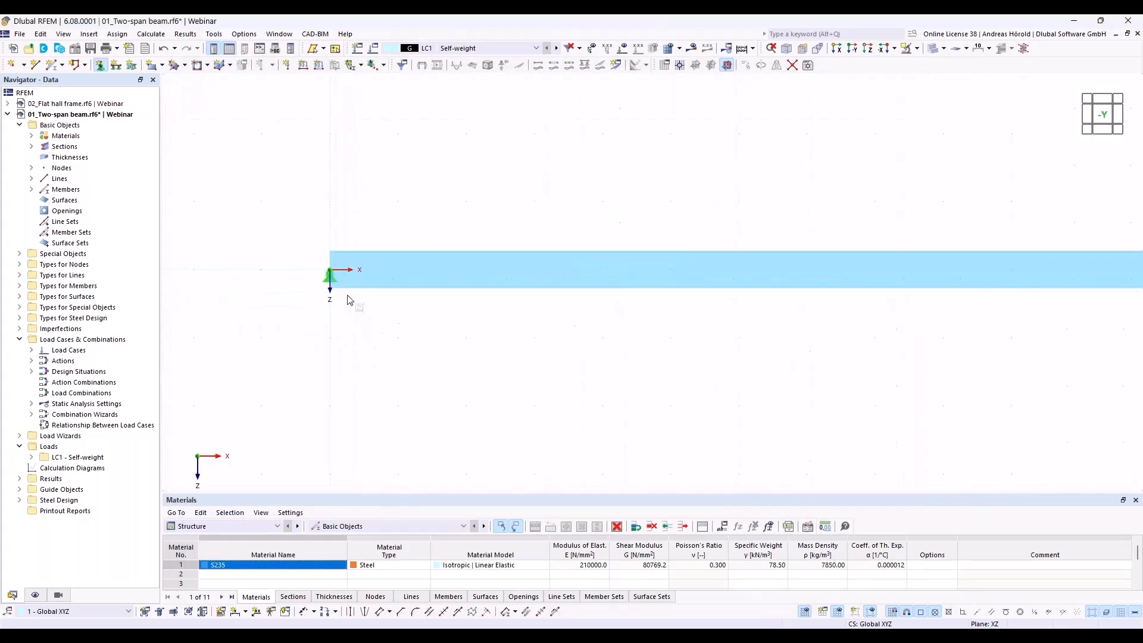
pyautogui.press('Escape')
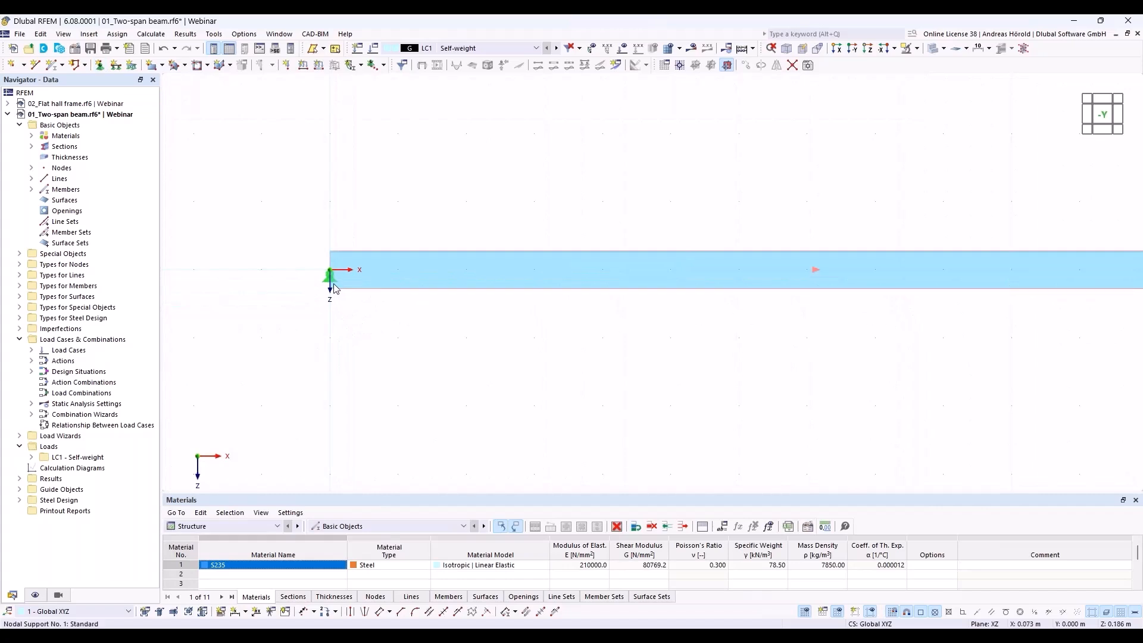
# Step: Enlarge the display size of the nodal support symbol at the beam's start node
pyautogui.rightClick(328, 281)
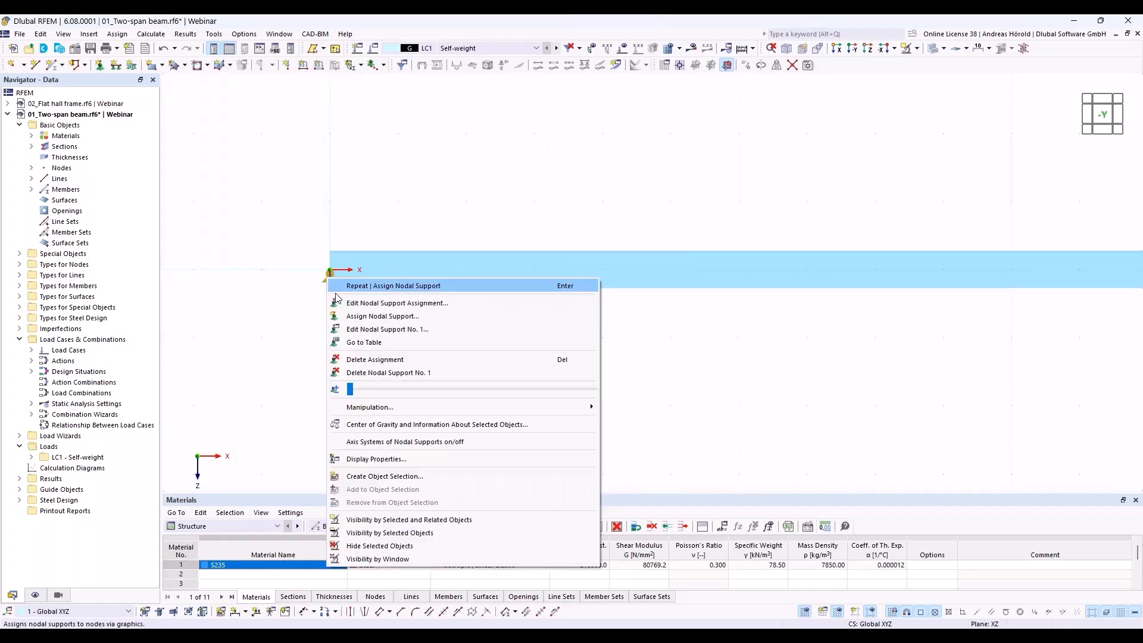
pyautogui.moveTo(351, 393); pyautogui.dragTo(444, 401)
pyautogui.click(656, 390)
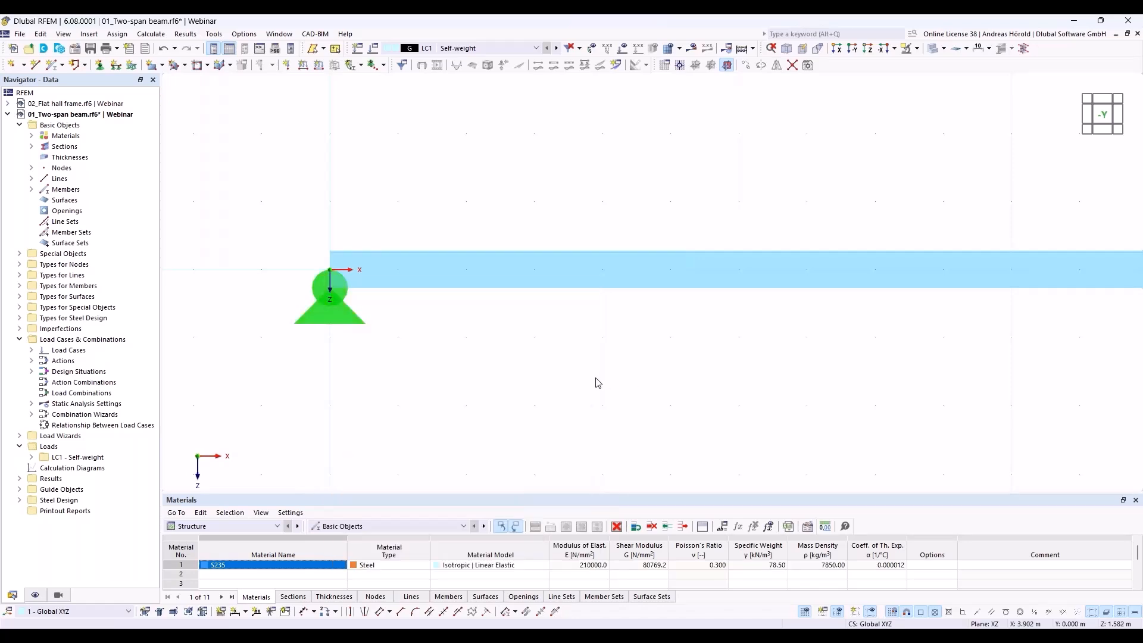
pyautogui.scroll(-3, 597, 383)
pyautogui.moveTo(617, 382); pyautogui.dragTo(477, 345, button='middle')
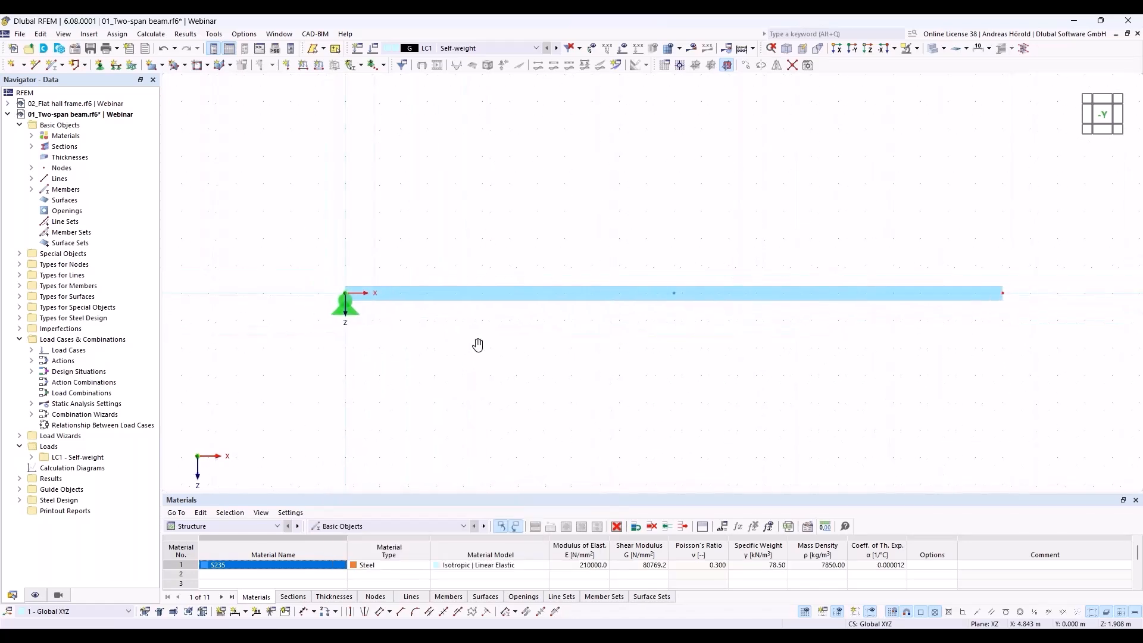
# Step: Change the Fixed nodal support type so only uZ is restrained, releasing the φY rotation and the uX translation
pyautogui.click(100, 65)
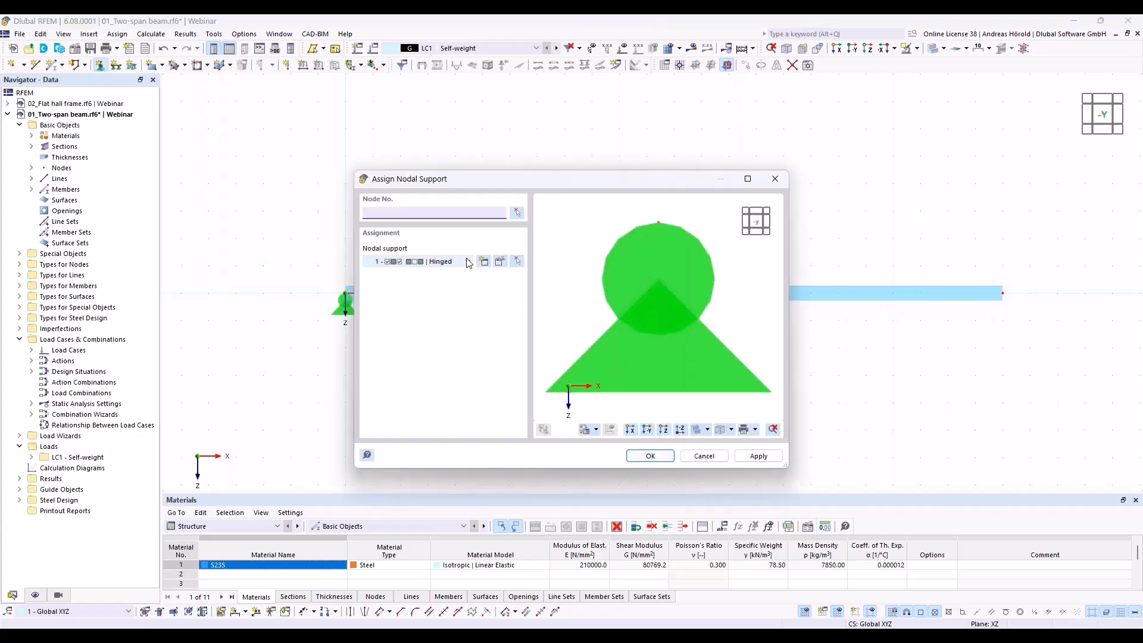
pyautogui.click(468, 262)
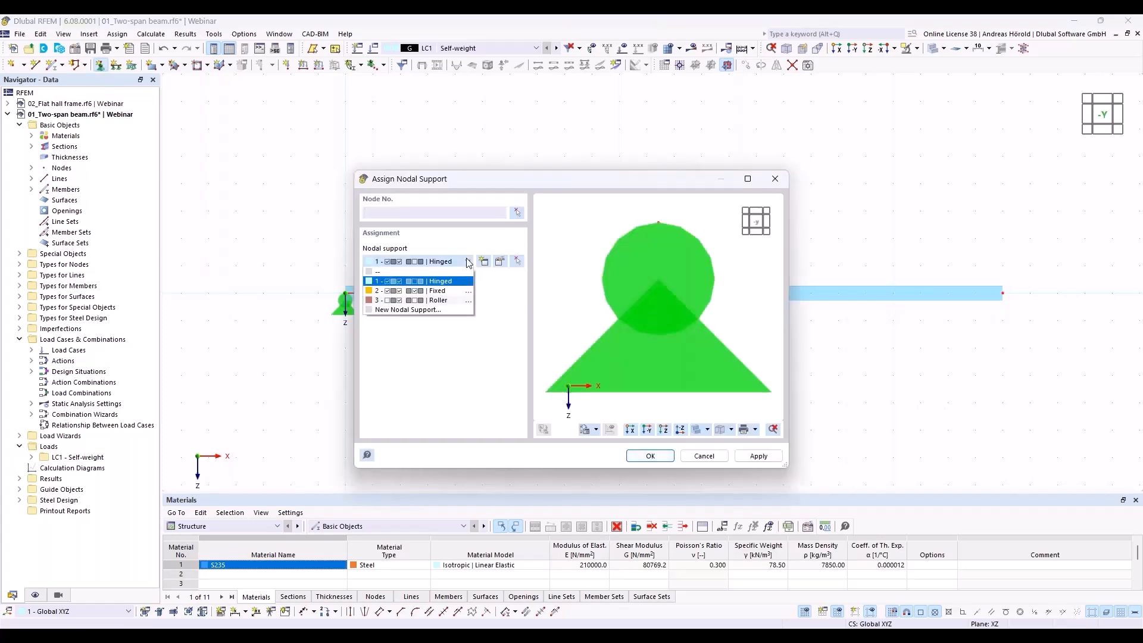
pyautogui.click(453, 291)
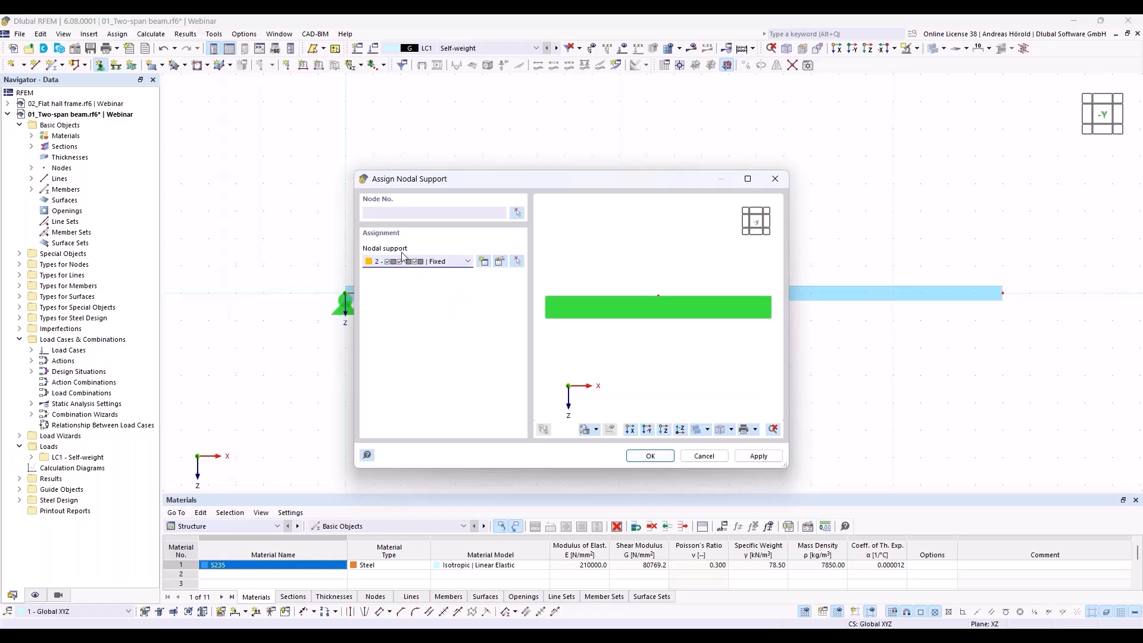
pyautogui.click(500, 262)
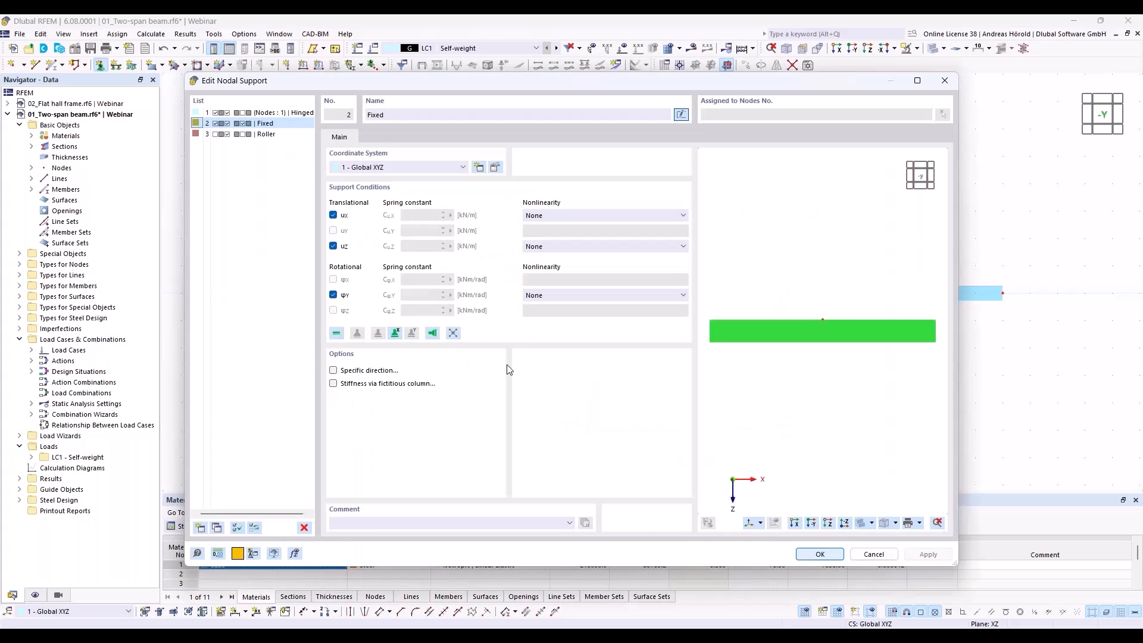
pyautogui.click(333, 295)
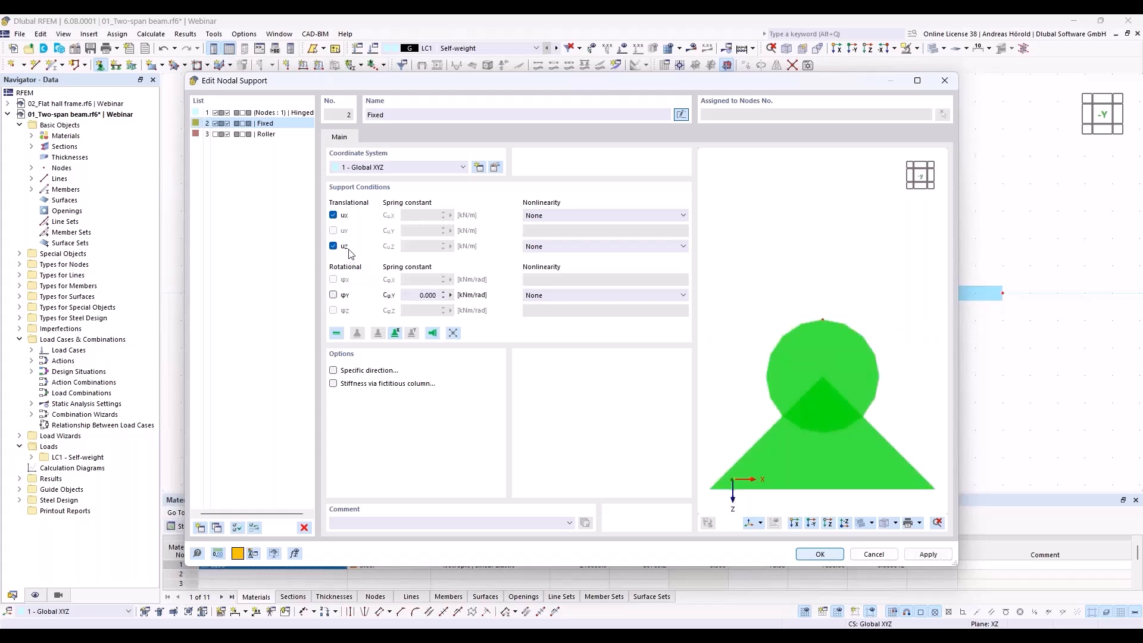
pyautogui.click(333, 215)
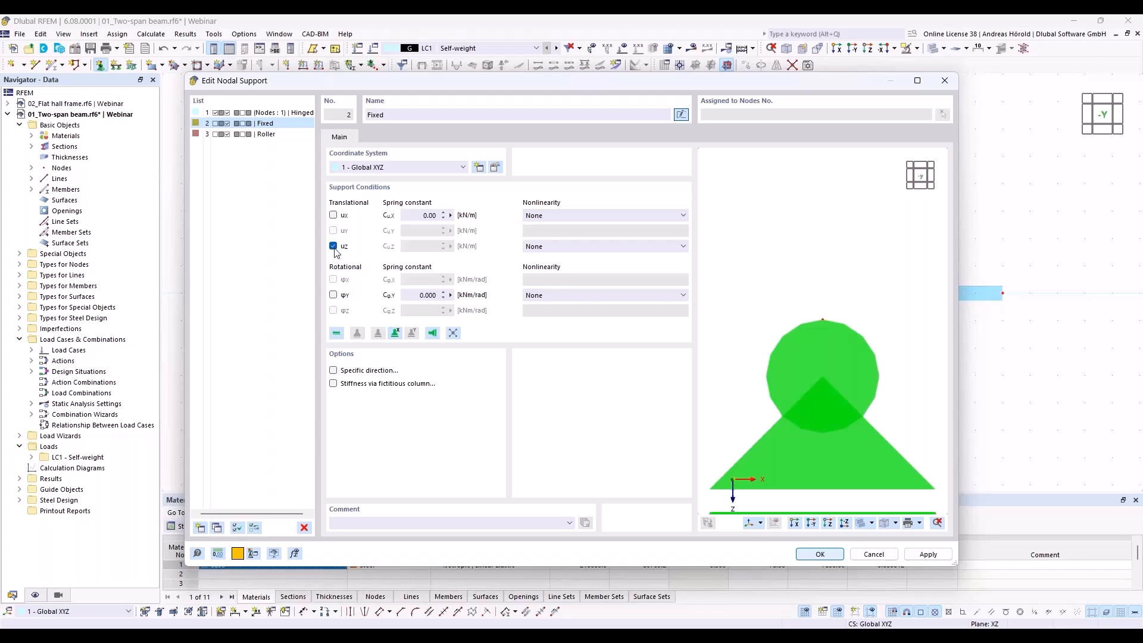
pyautogui.click(817, 554)
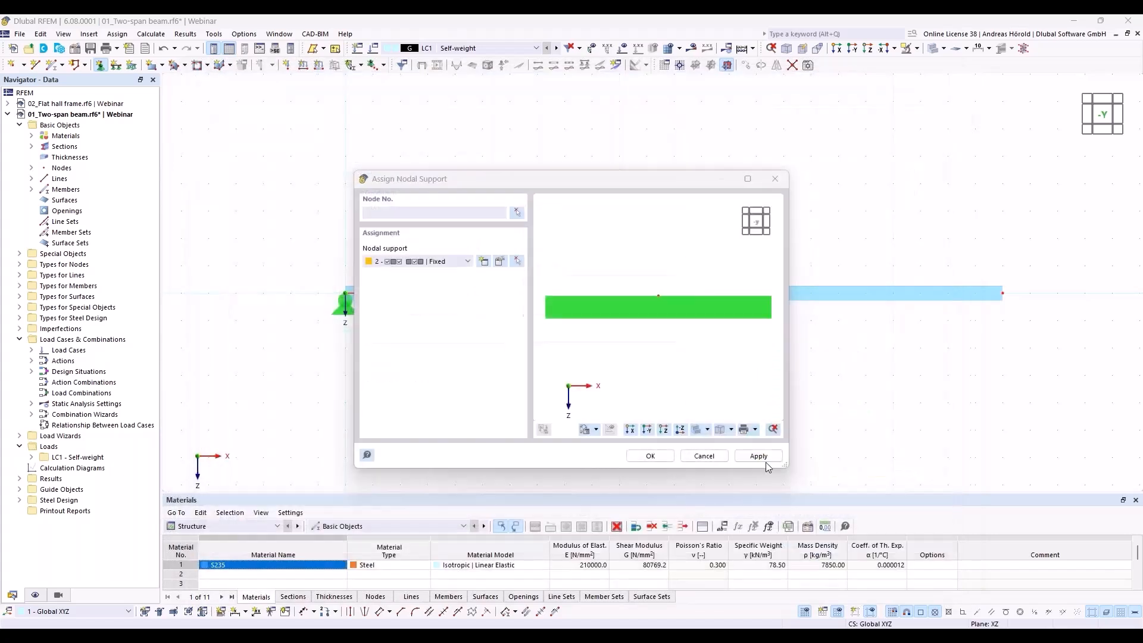
# Step: Assign the modified support type 2 to the beam's middle and end nodes
pyautogui.click(648, 457)
pyautogui.moveTo(636, 339); pyautogui.dragTo(1078, 258)
pyautogui.press('Escape')
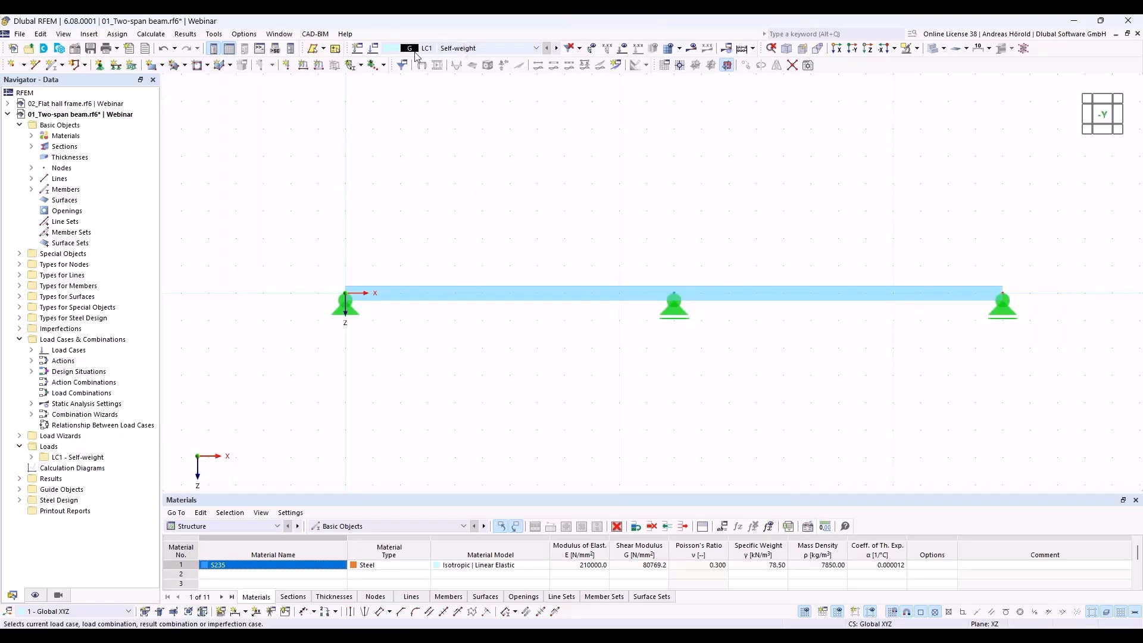
# Step: Review the settings of load case LC1 Self-weight, including its active self-weight and action category
pyautogui.click(373, 50)
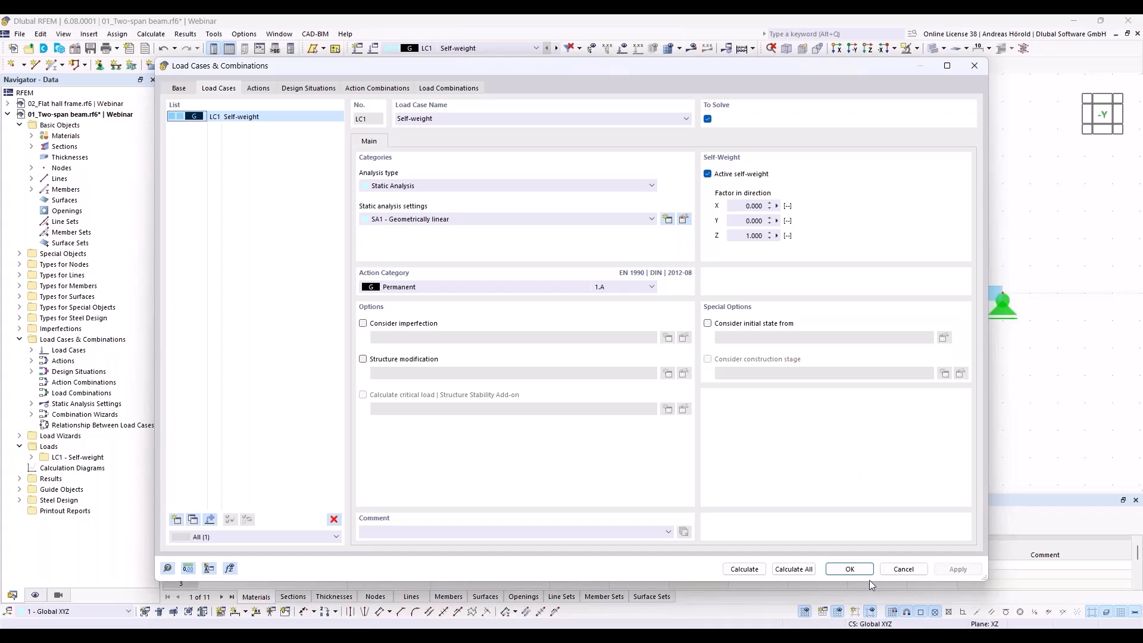
pyautogui.click(903, 569)
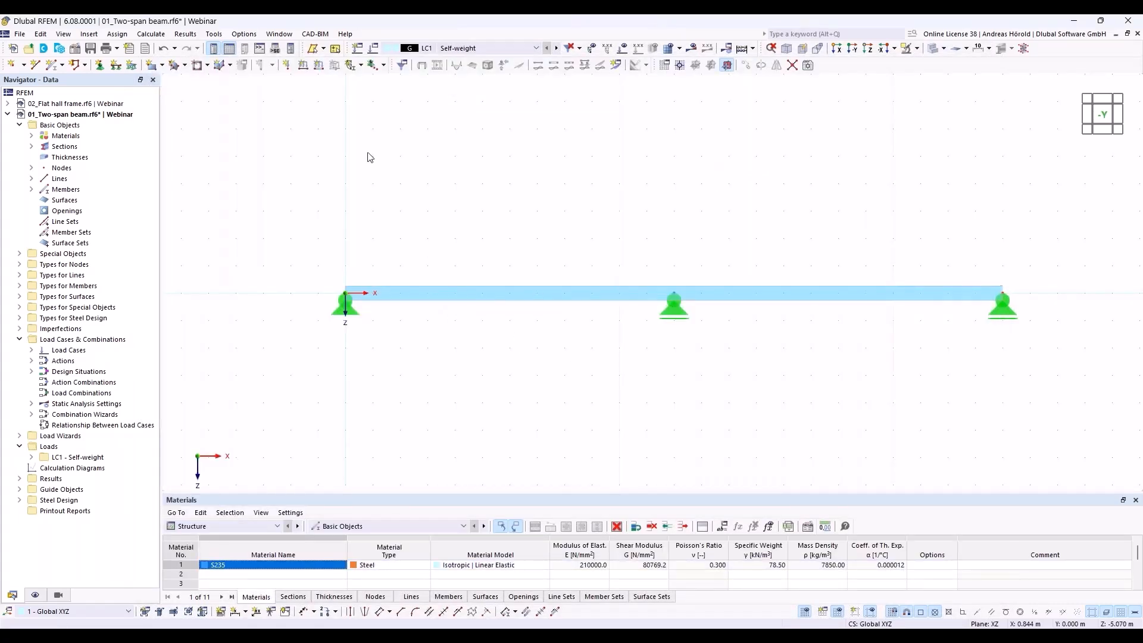
# Step: Start a member load in LC1 Self-weight with load type Force, uniform distribution and global ZL direction
pyautogui.click(319, 66)
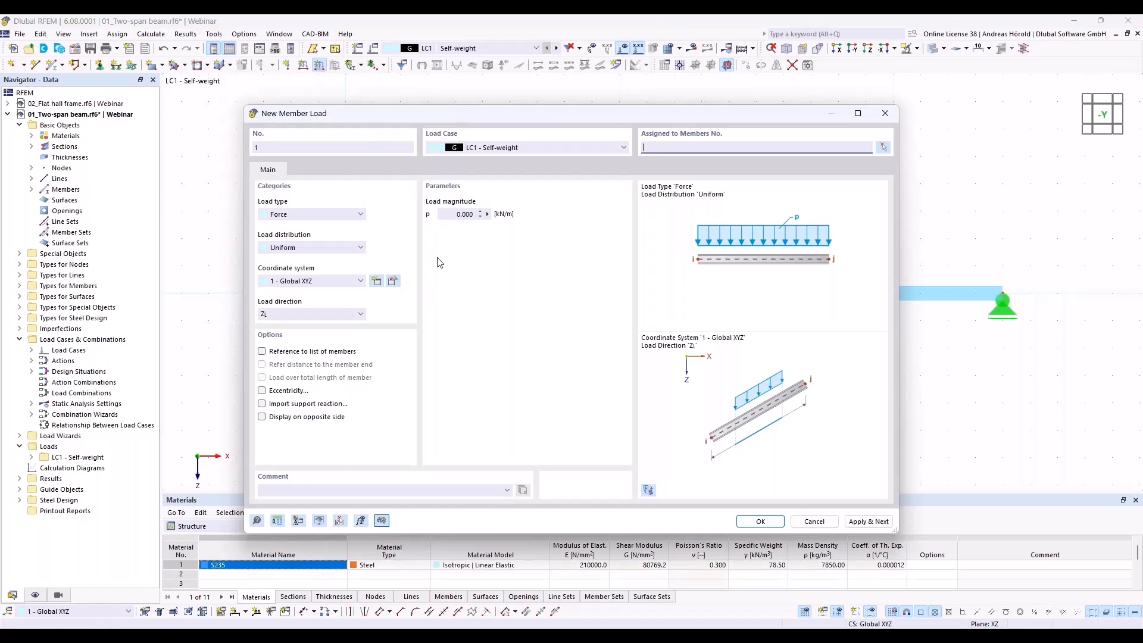
pyautogui.click(297, 214)
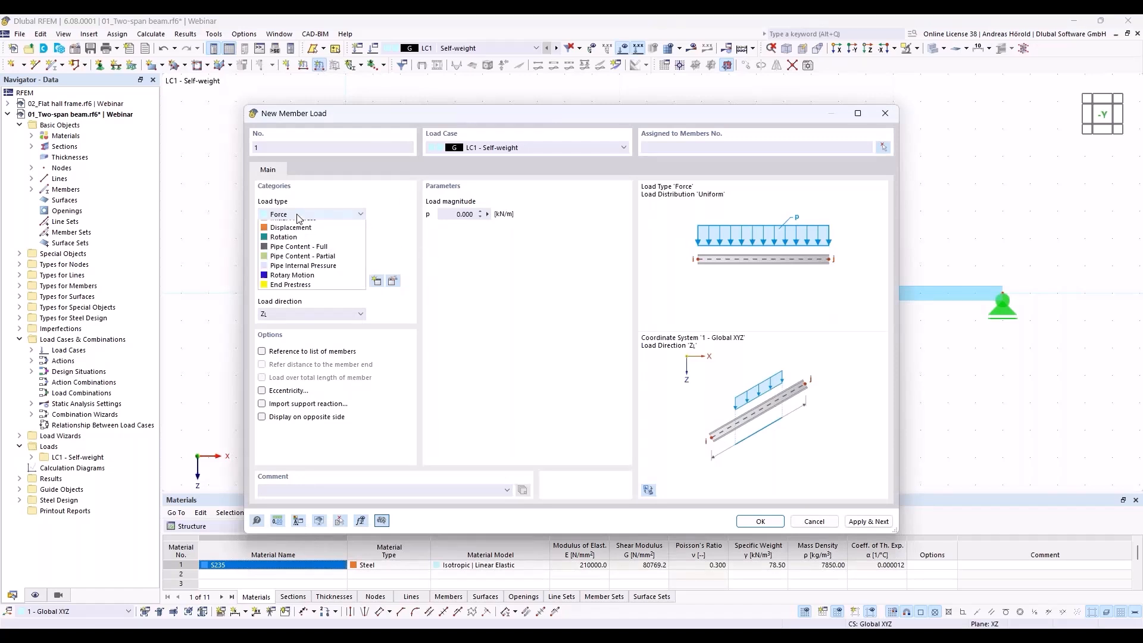
pyautogui.click(297, 214)
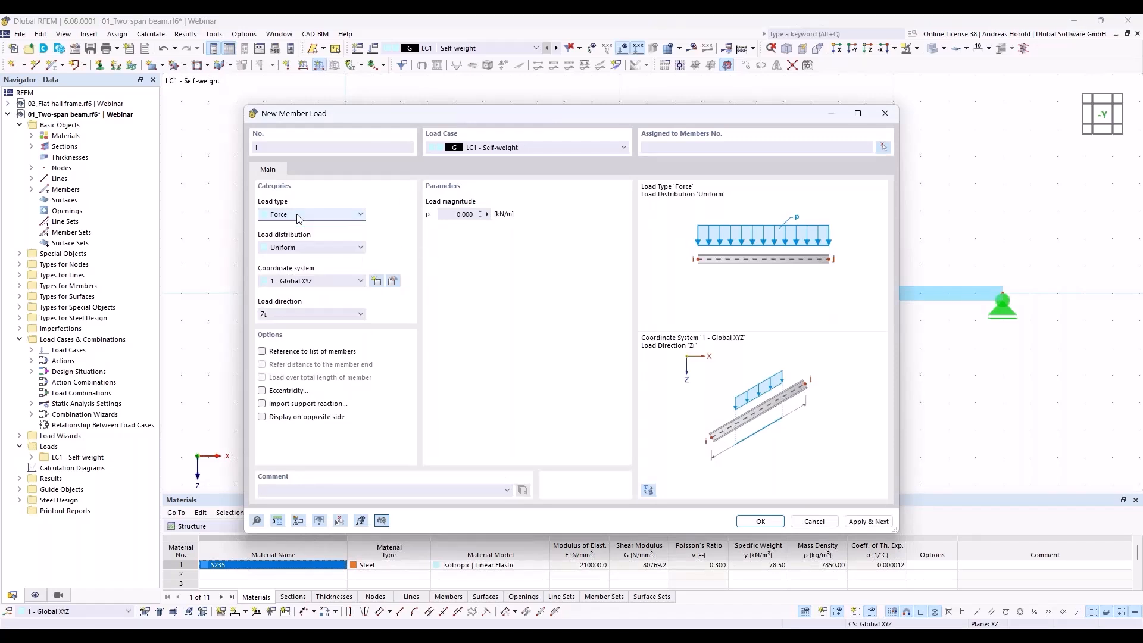
pyautogui.click(301, 247)
pyautogui.click(300, 247)
pyautogui.click(326, 247)
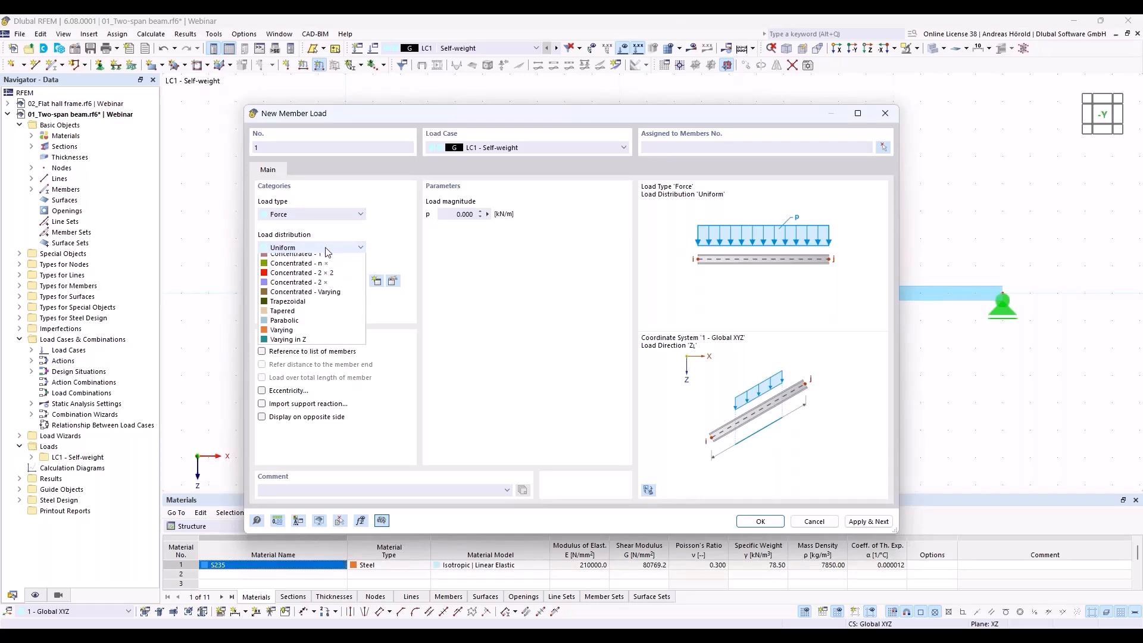
pyautogui.click(326, 249)
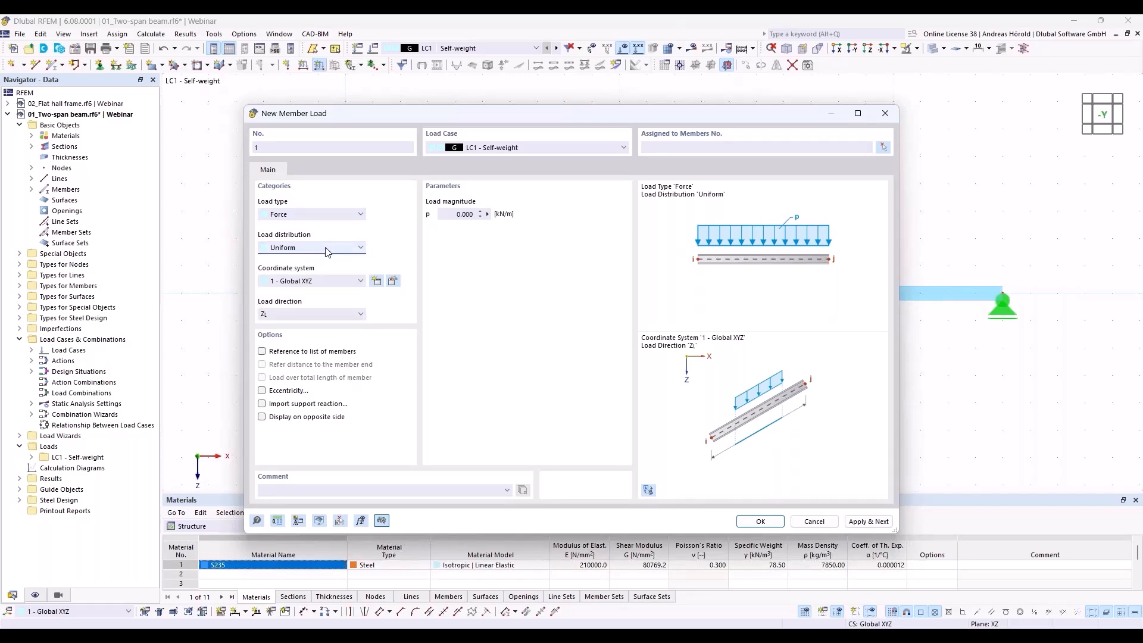
pyautogui.click(293, 316)
pyautogui.click(293, 316)
# Step: Set the load magnitude to 8 kN/m and assign the load to the whole beam, member 1
pyautogui.click(450, 213)
pyautogui.write('8')
pyautogui.click(758, 524)
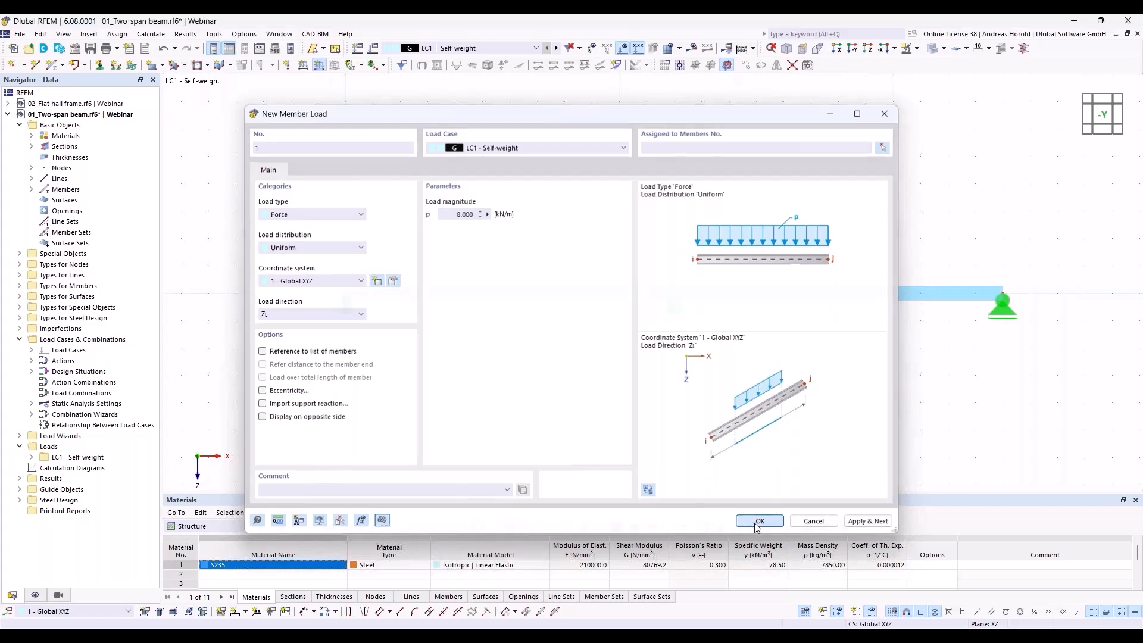
pyautogui.click(584, 288)
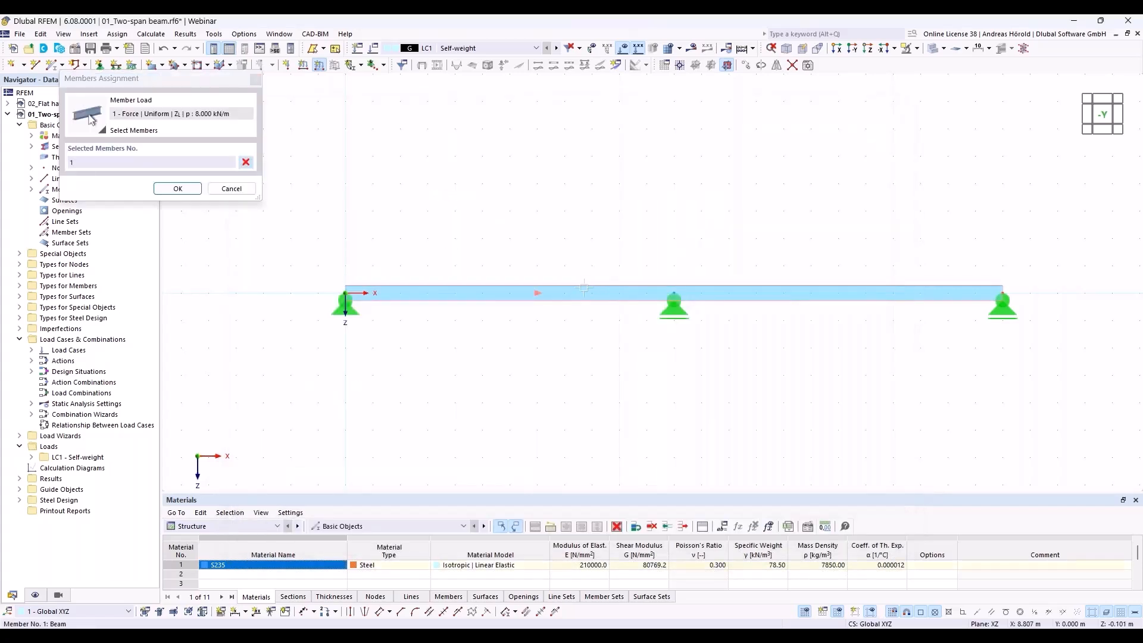
pyautogui.click(177, 189)
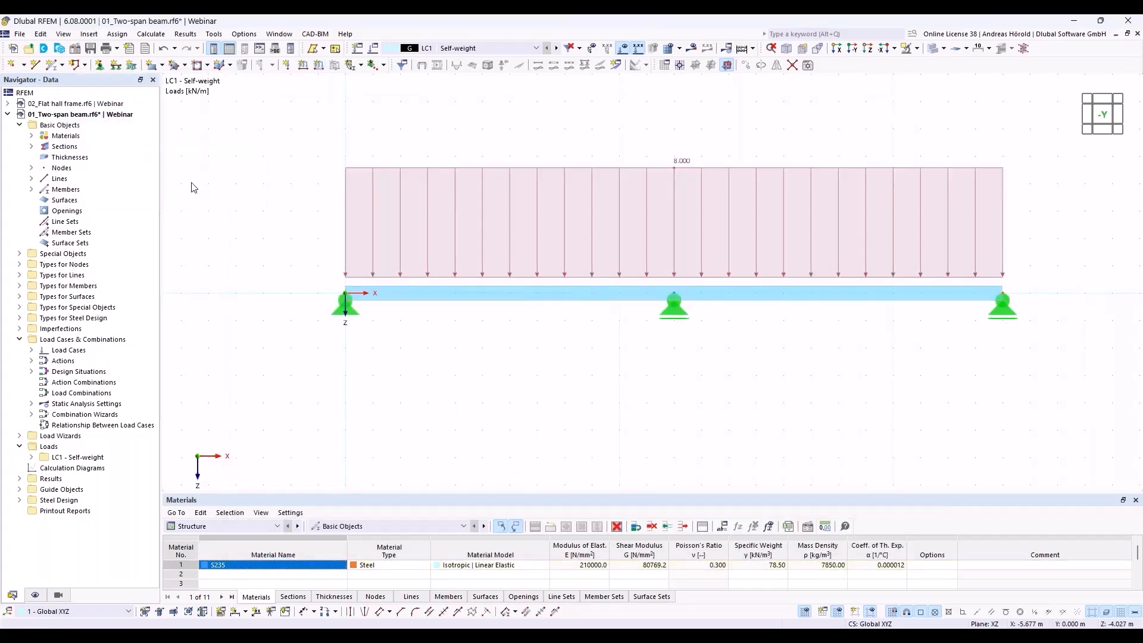
# Step: Create load case LC2 named Imposed load with action category Imposed loads - category A: domestic, residential areas
pyautogui.click(357, 48)
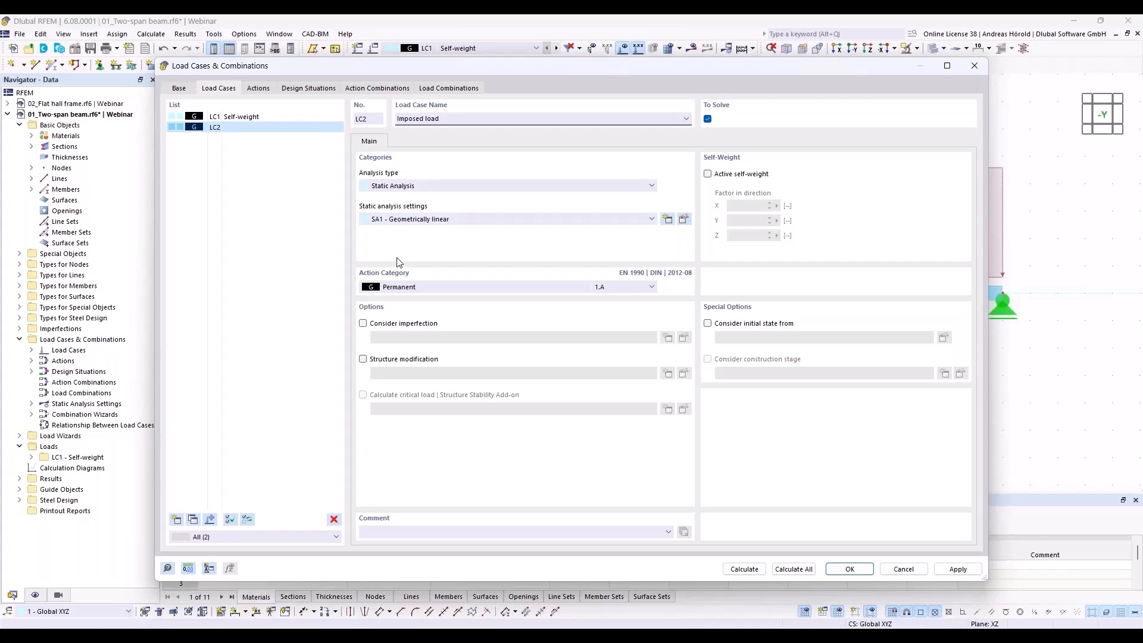
pyautogui.click(418, 288)
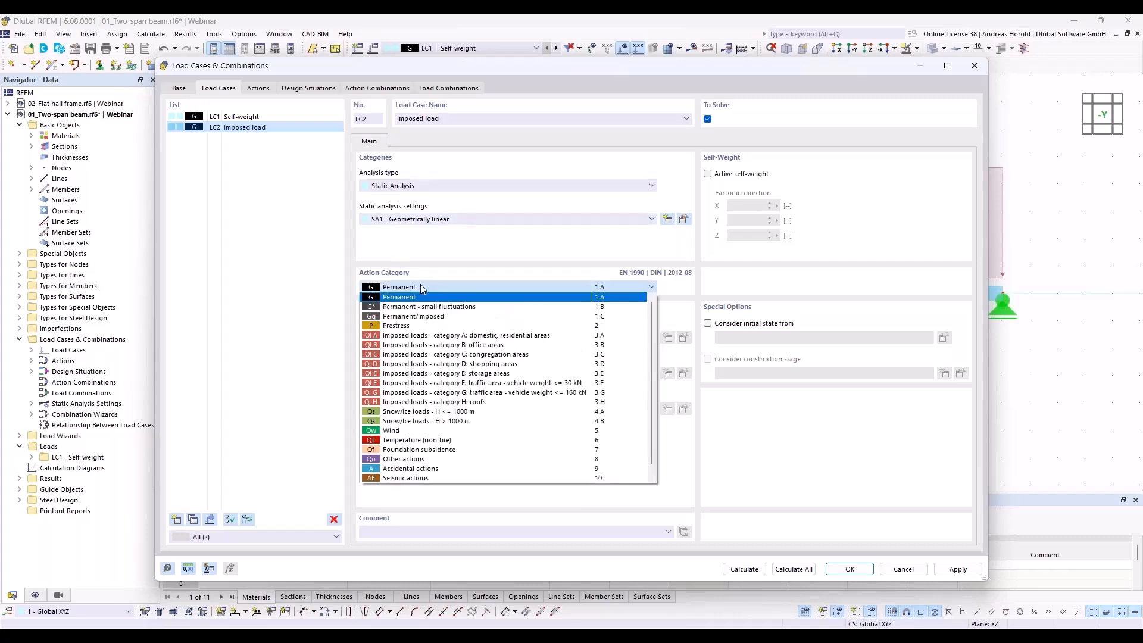
pyautogui.click(466, 337)
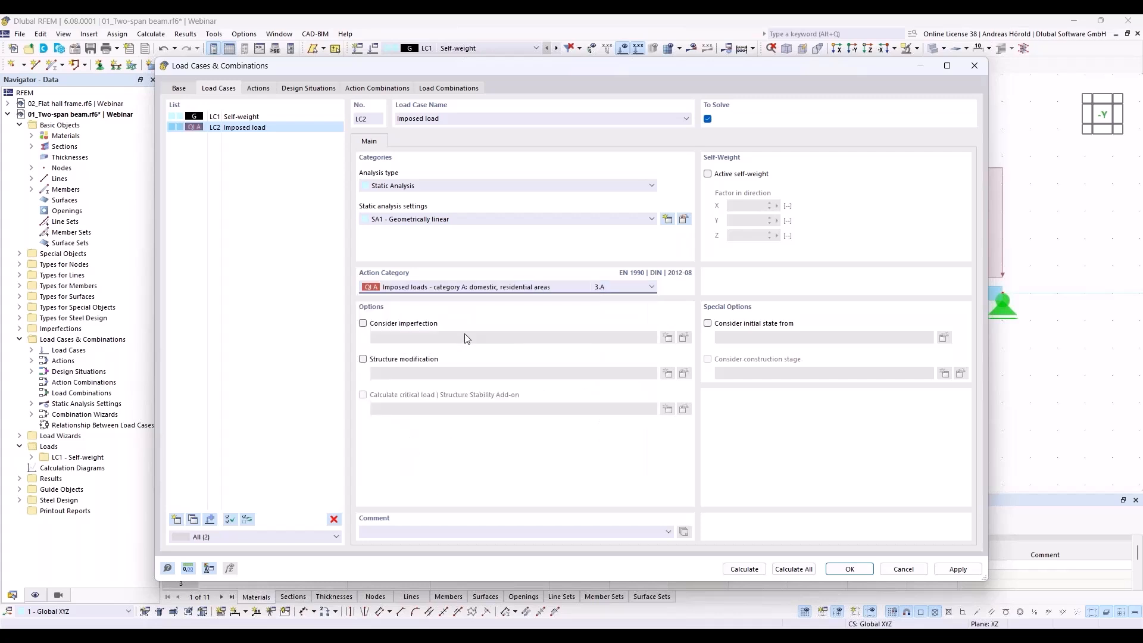
pyautogui.click(852, 570)
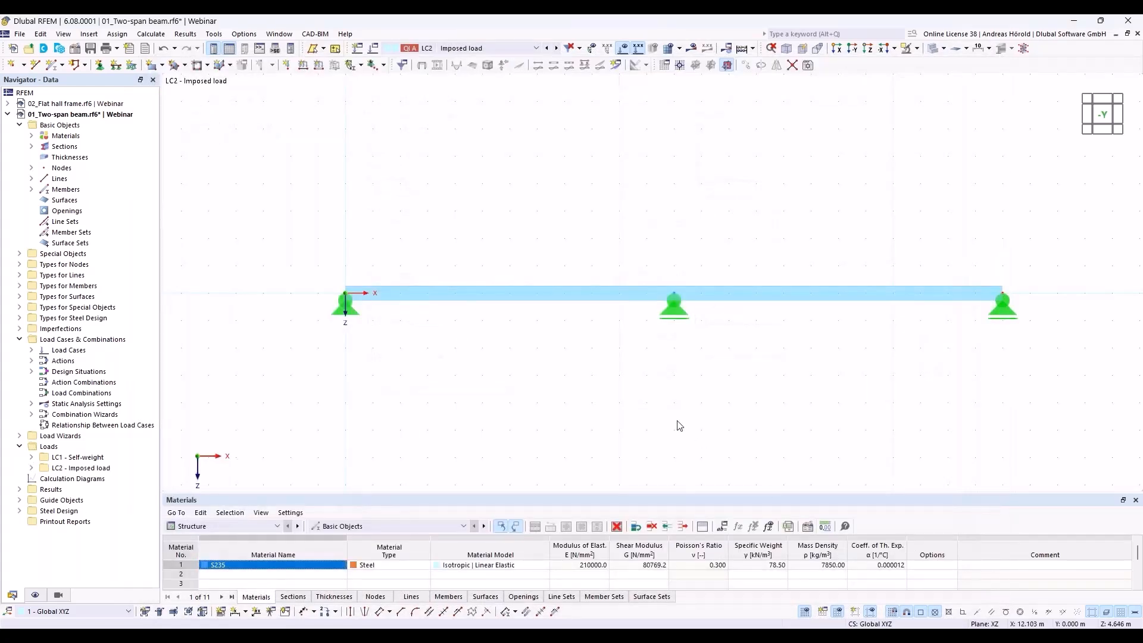
# Step: Apply a uniform 12 kN/m member load to the whole beam in LC2 Imposed load
pyautogui.click(318, 65)
pyautogui.doubleClick(446, 212)
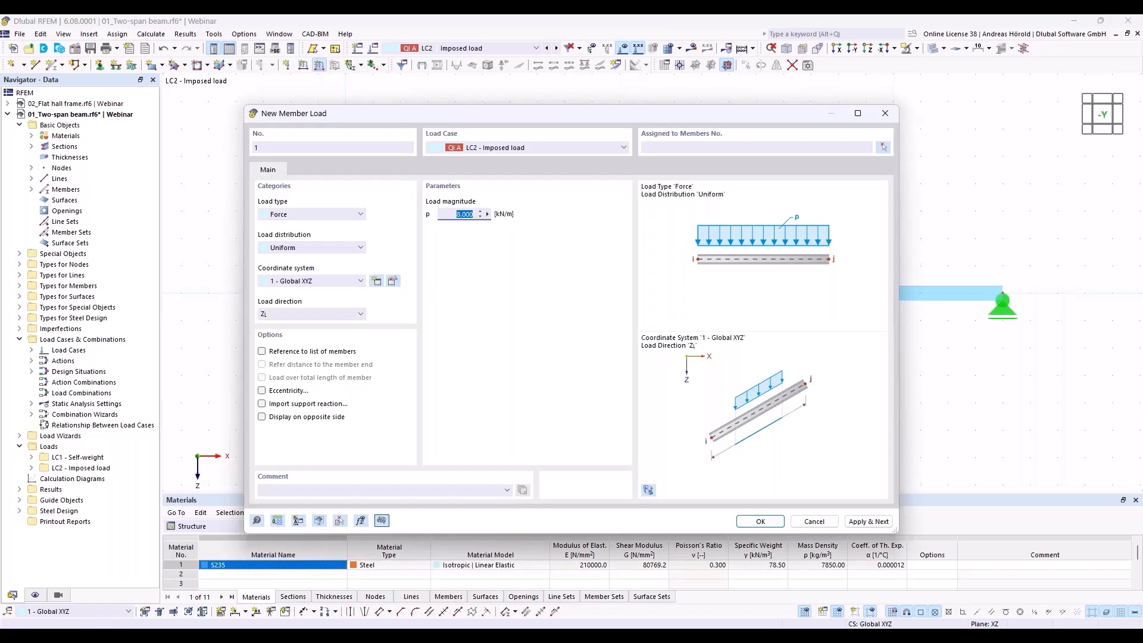
pyautogui.write('12')
pyautogui.click(761, 520)
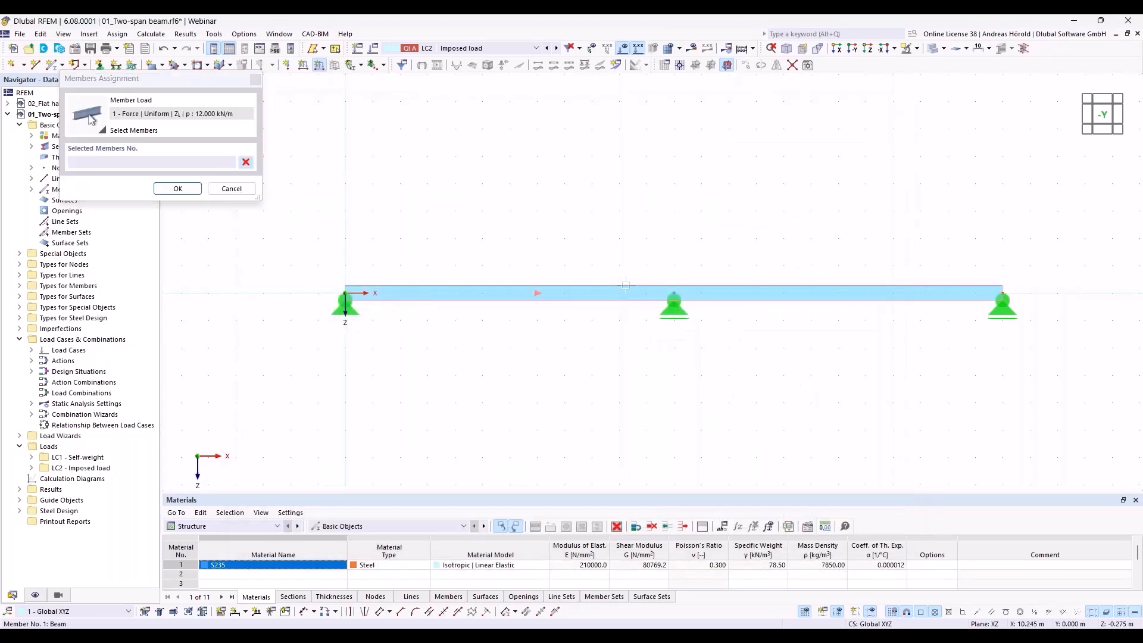
pyautogui.click(178, 189)
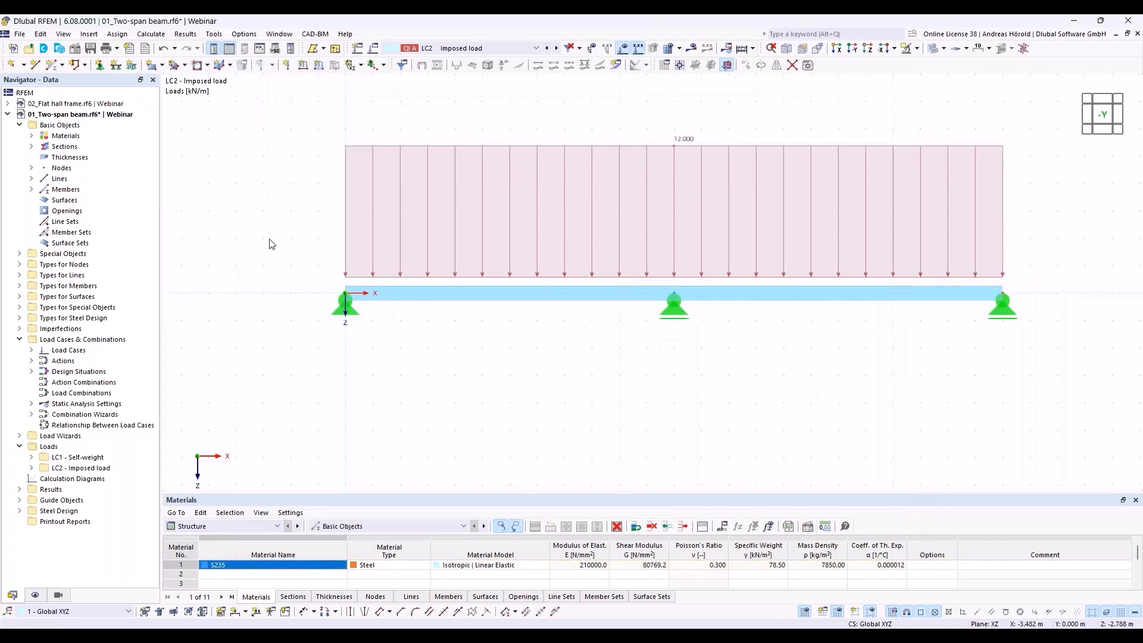
# Step: Review the combination wizard option, load cases, actions and design situations in the Load Cases & Combinations settings
pyautogui.moveTo(469, 421); pyautogui.dragTo(415, 425, button='middle')
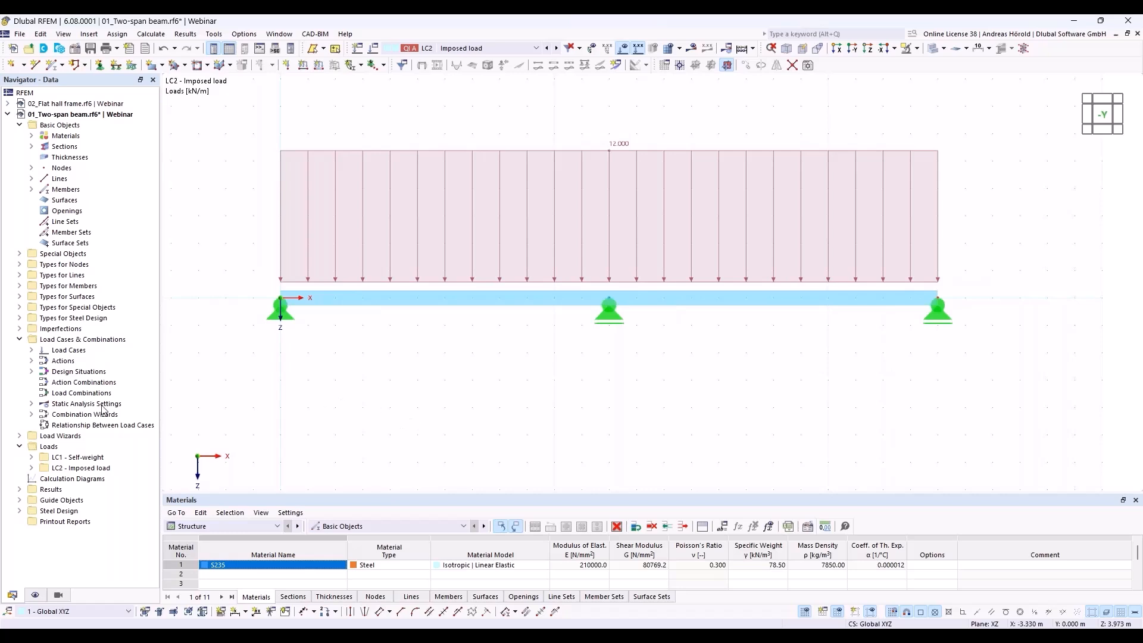
pyautogui.rightClick(92, 340)
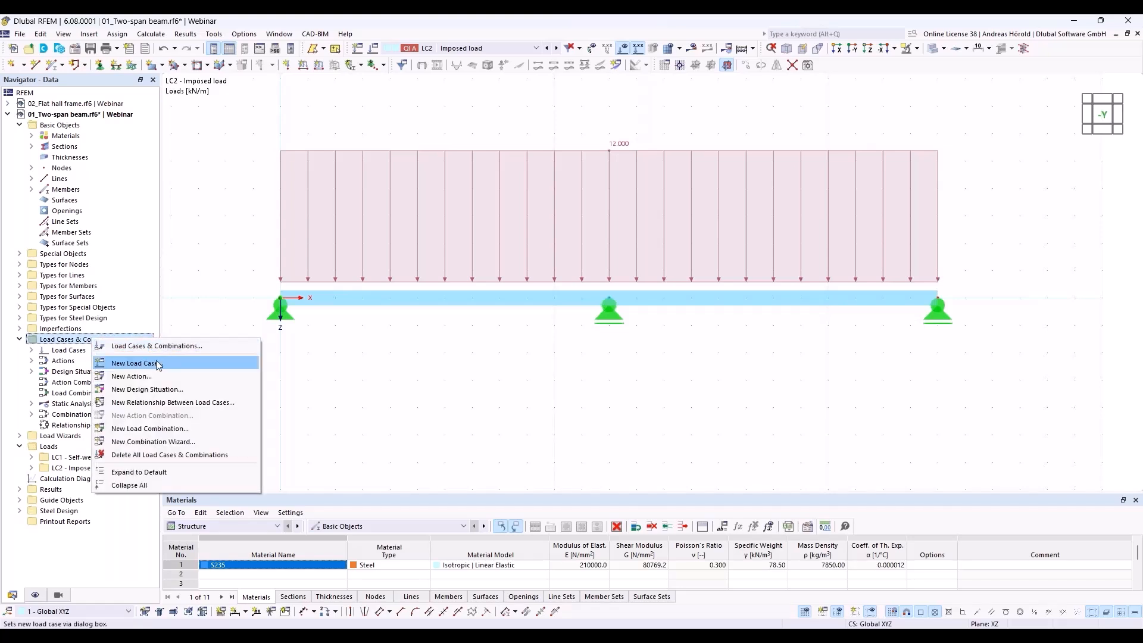
pyautogui.click(156, 346)
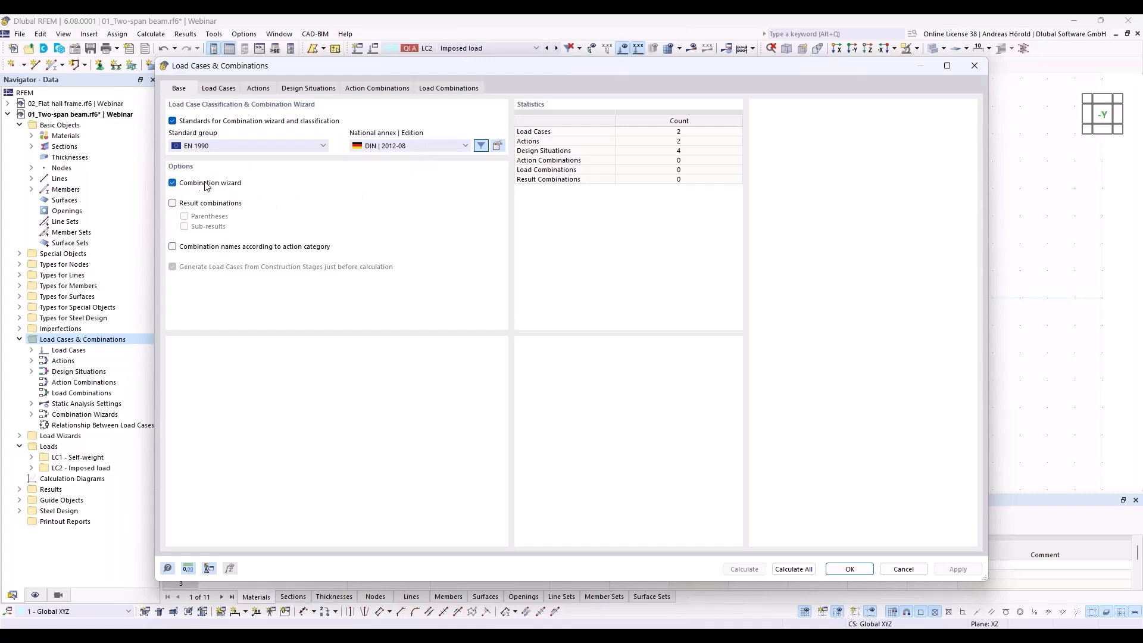
pyautogui.click(223, 89)
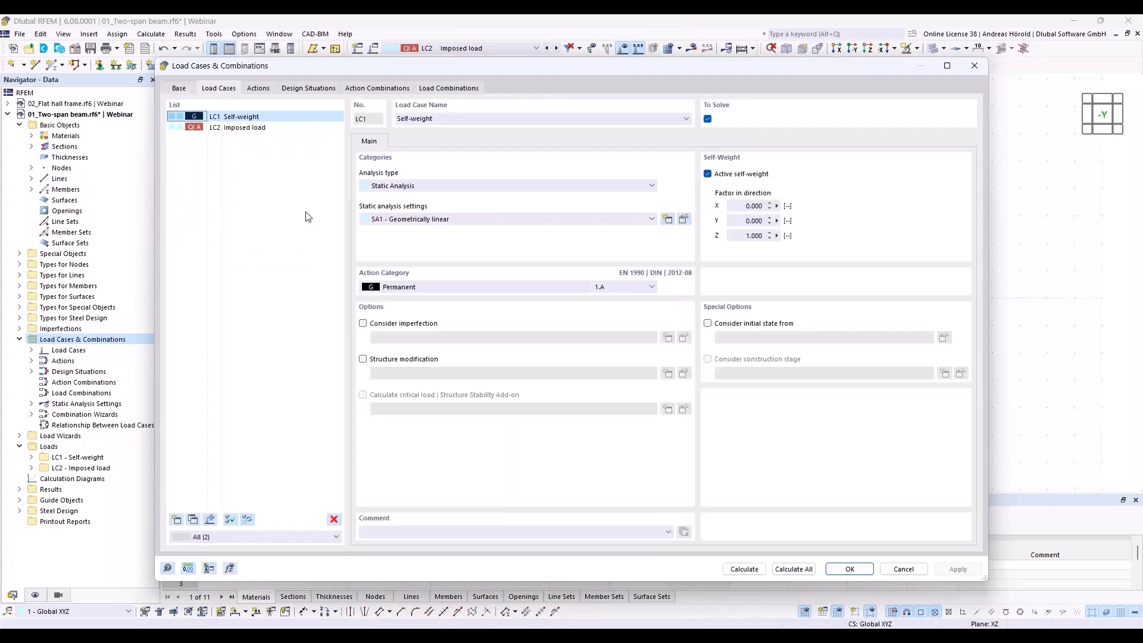
pyautogui.click(260, 91)
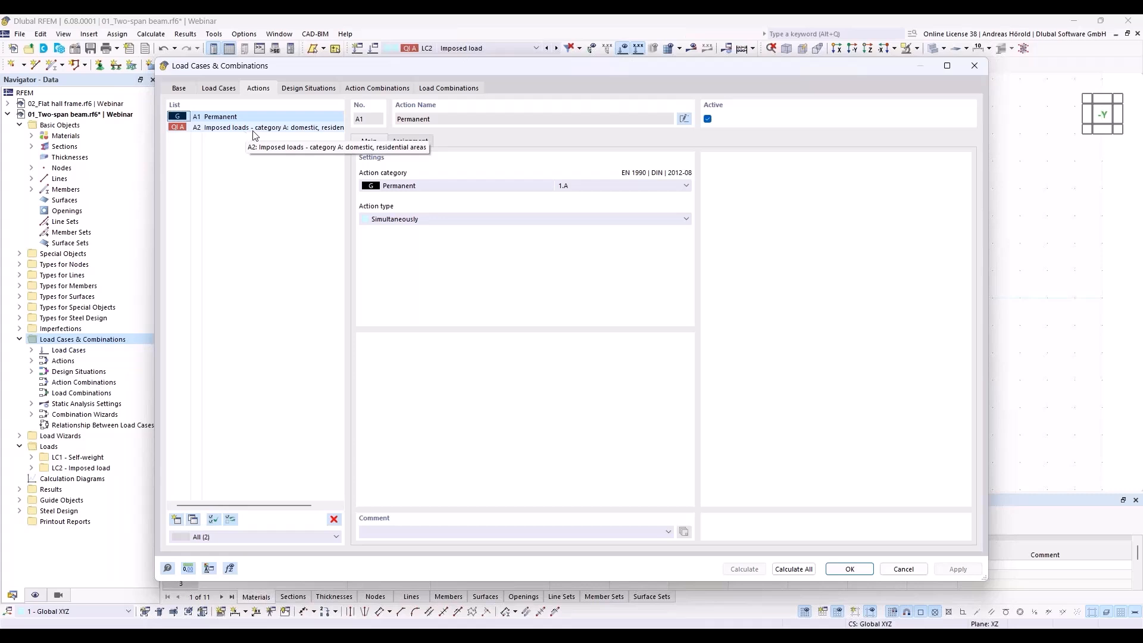
pyautogui.click(309, 89)
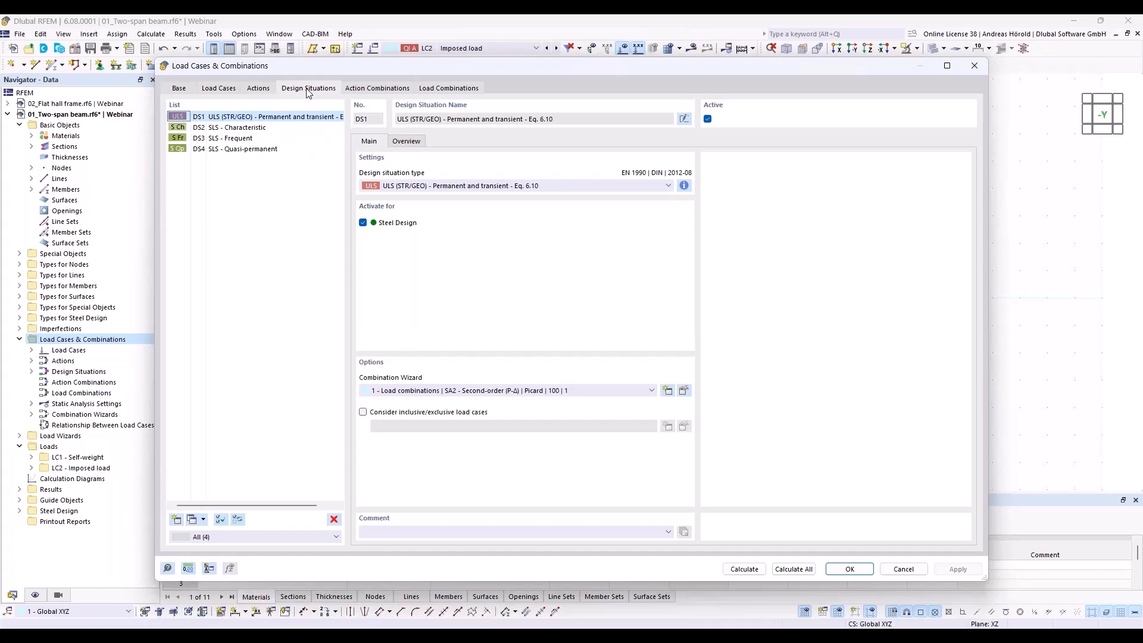
# Step: Delete the three SLS design situations DS2 to DS4: characteristic, frequent and quasi-permanent
pyautogui.click(231, 130)
pyautogui.keyDown('shift'); pyautogui.click(247, 149); pyautogui.keyUp('shift')
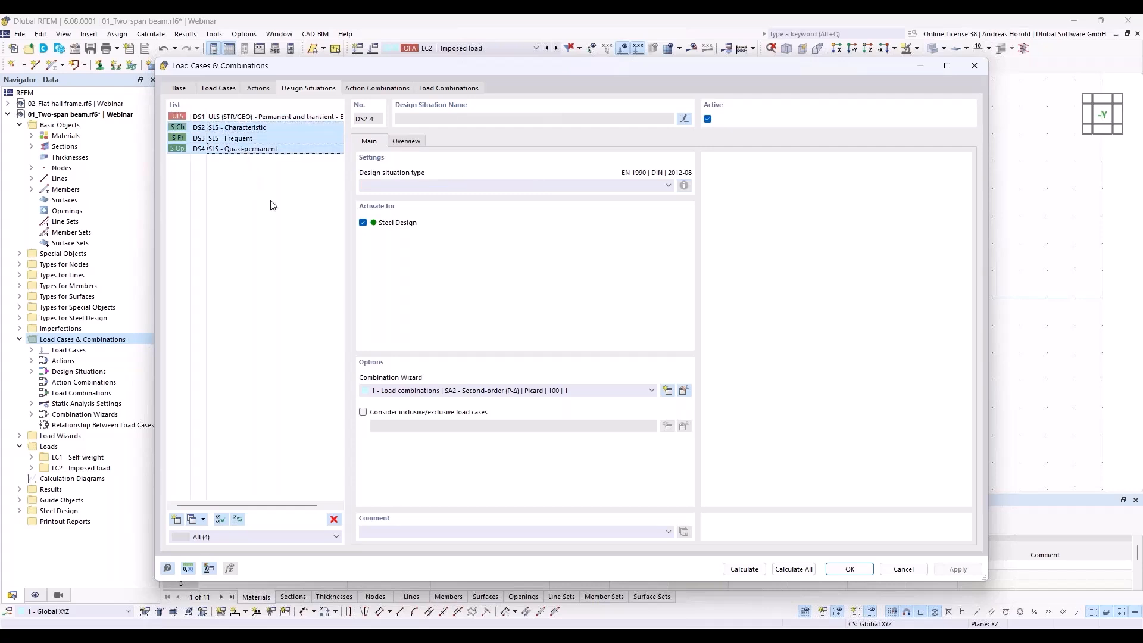
pyautogui.click(334, 520)
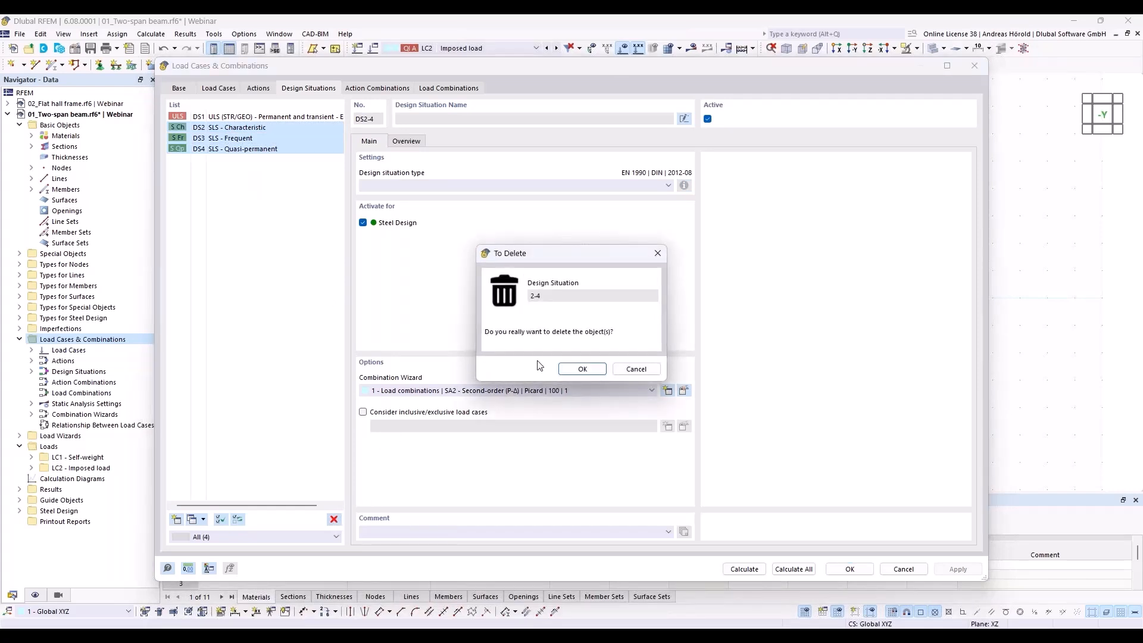
pyautogui.click(583, 369)
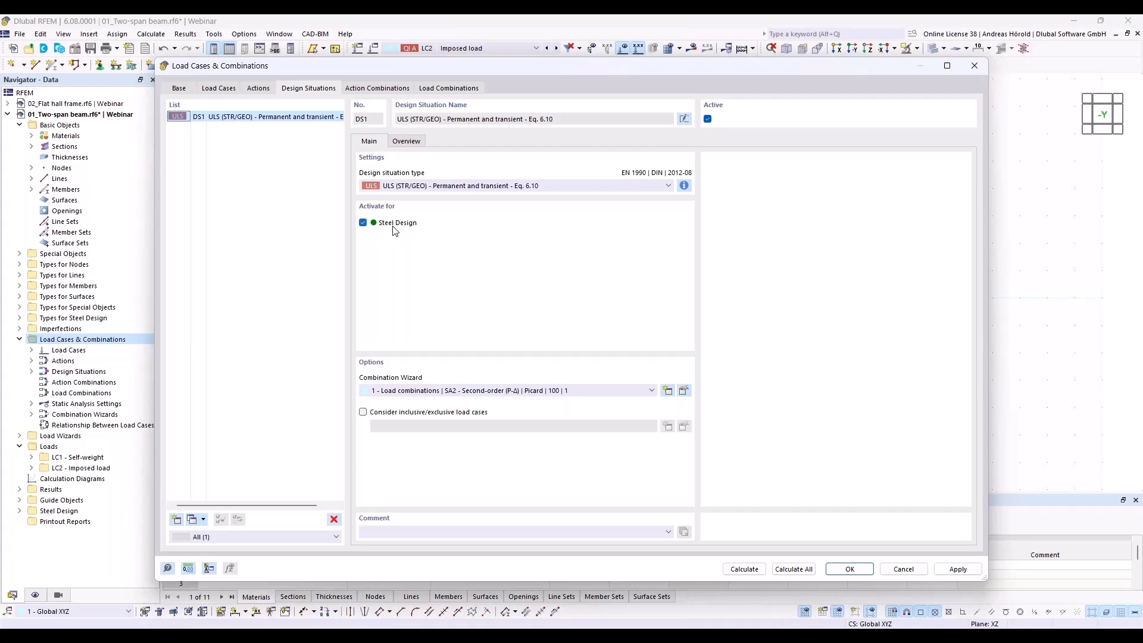
# Step: Examine the generated load combinations and their assignment to the ULS design situation DS1
pyautogui.click(442, 90)
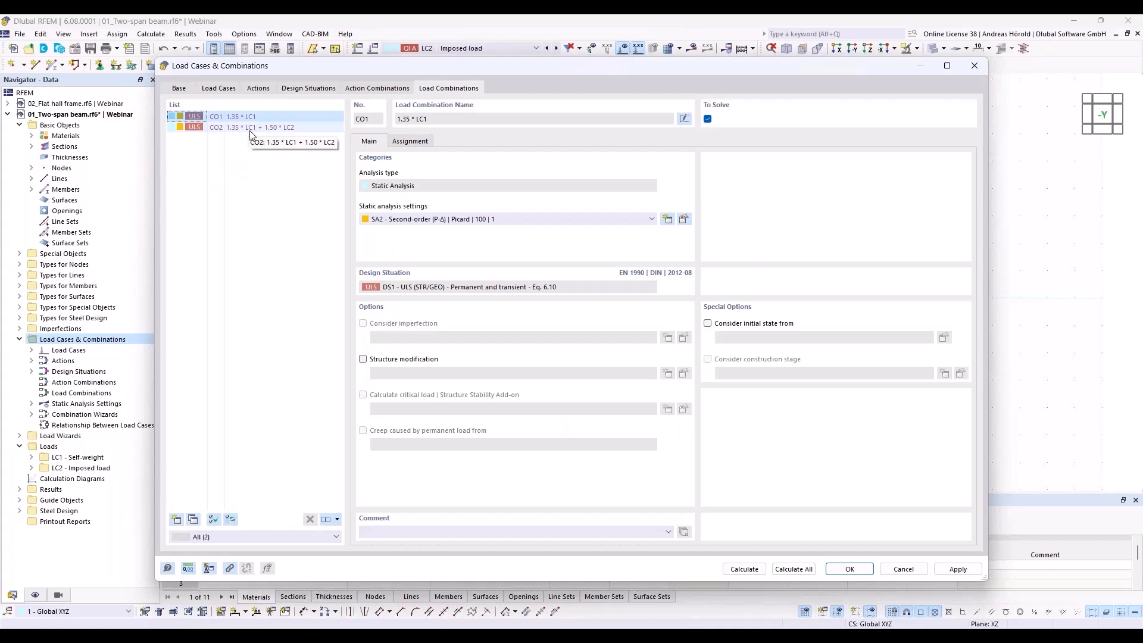
pyautogui.click(296, 90)
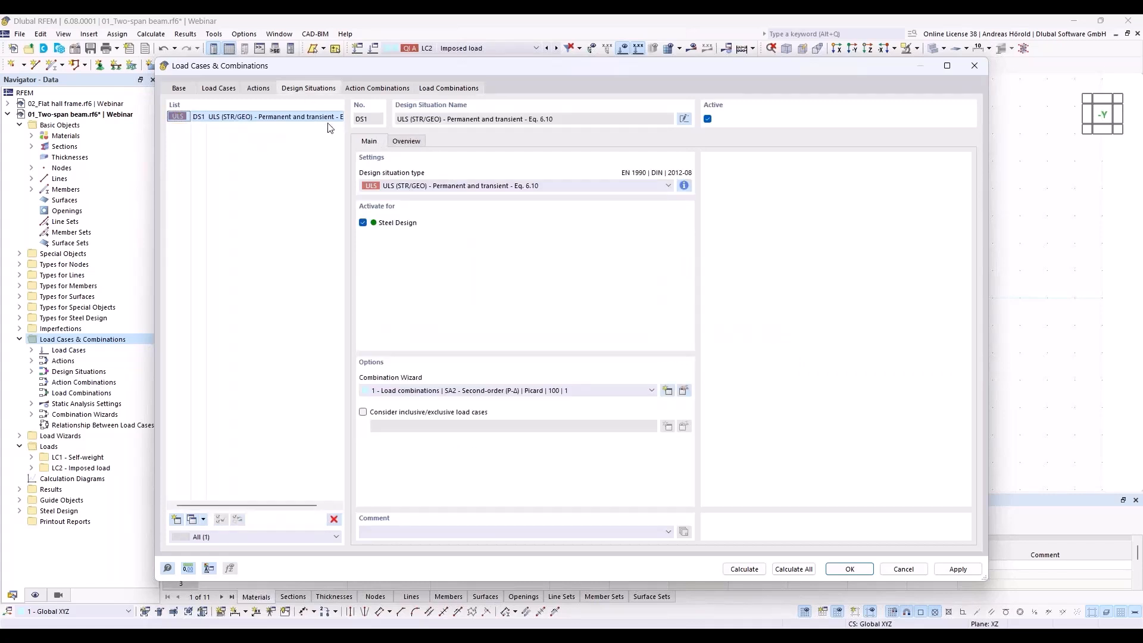
pyautogui.click(405, 142)
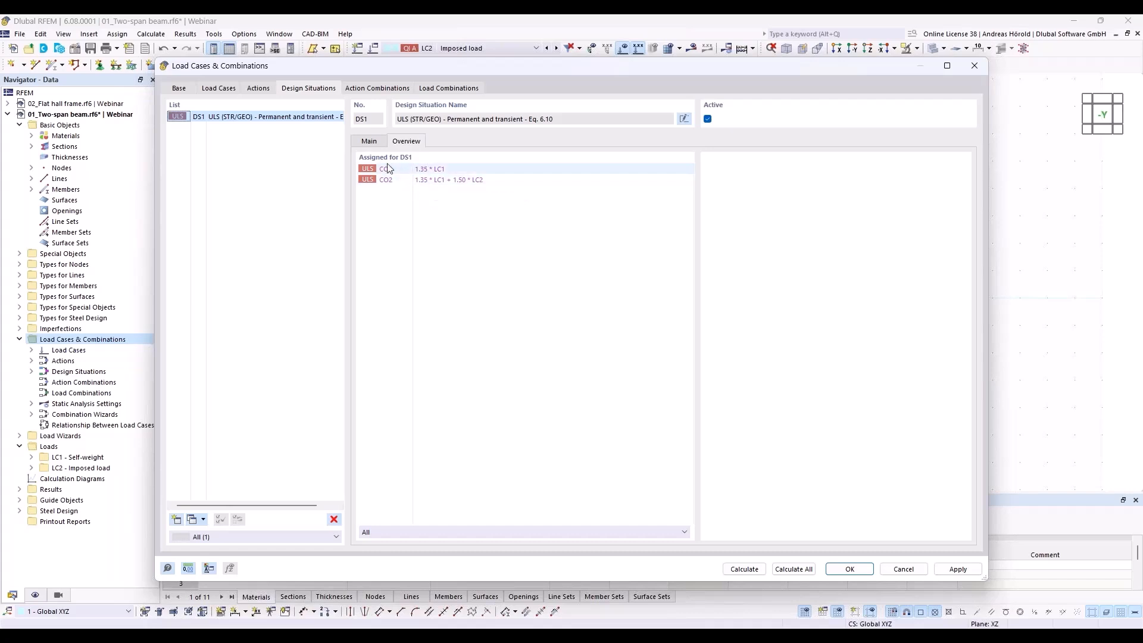
pyautogui.click(368, 142)
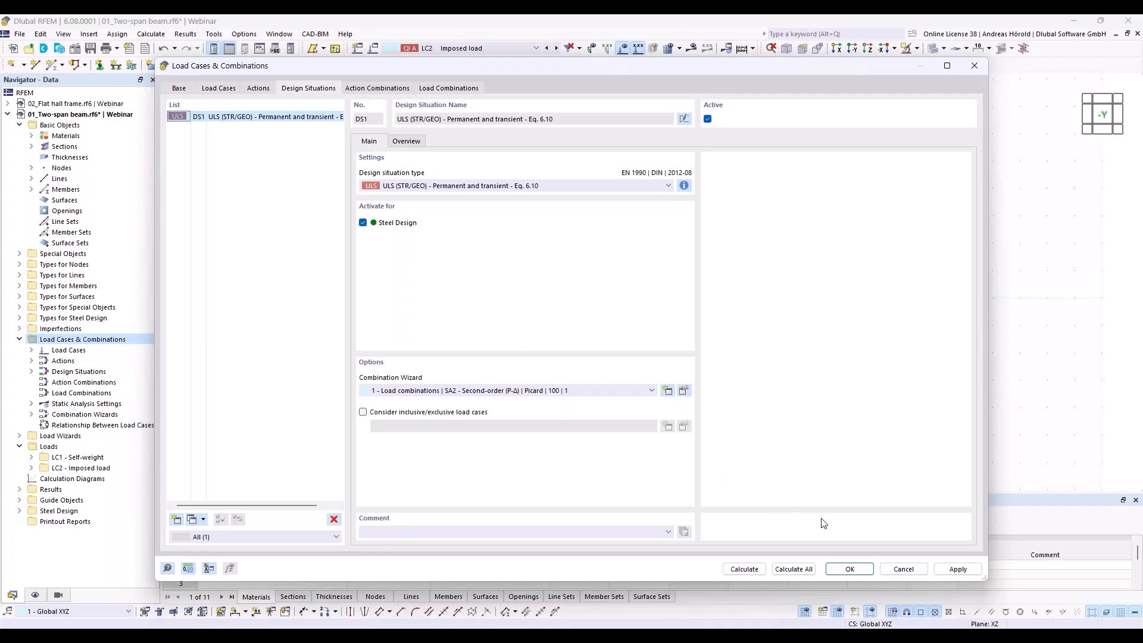
# Step: Calculate all load cases and combinations, and display the beam's shear force diagram Vz
pyautogui.click(789, 569)
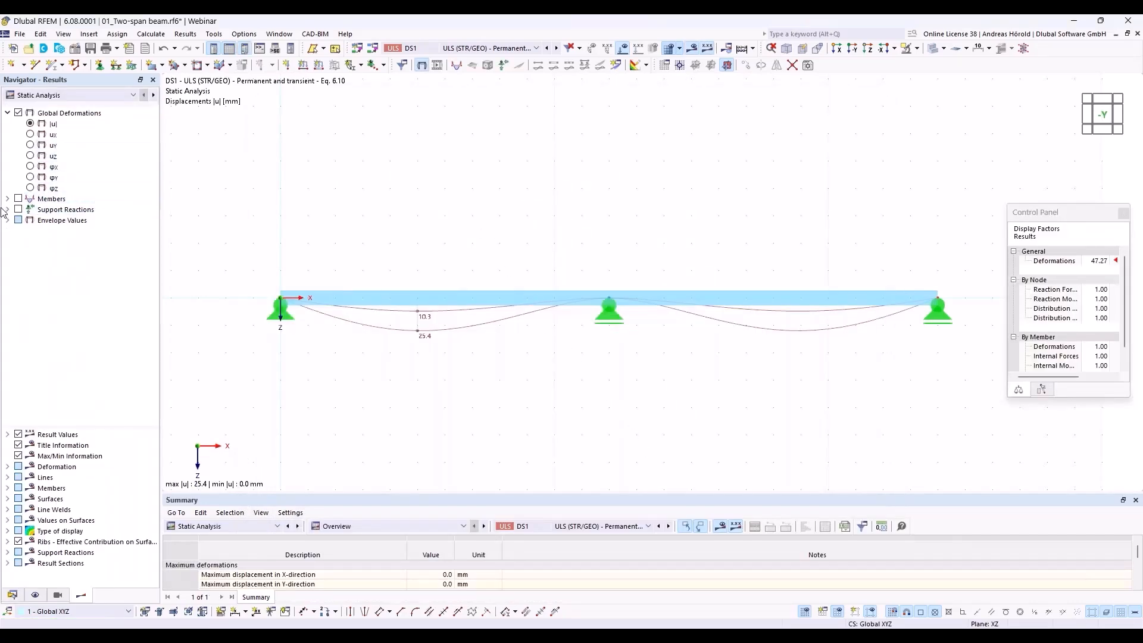
pyautogui.click(7, 198)
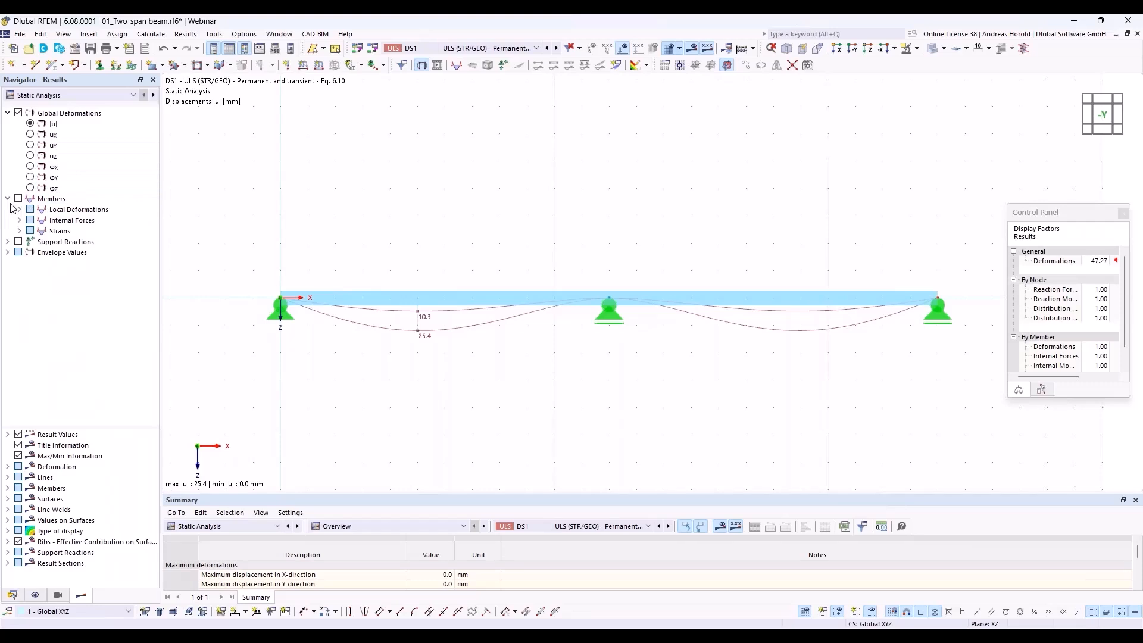
pyautogui.click(19, 220)
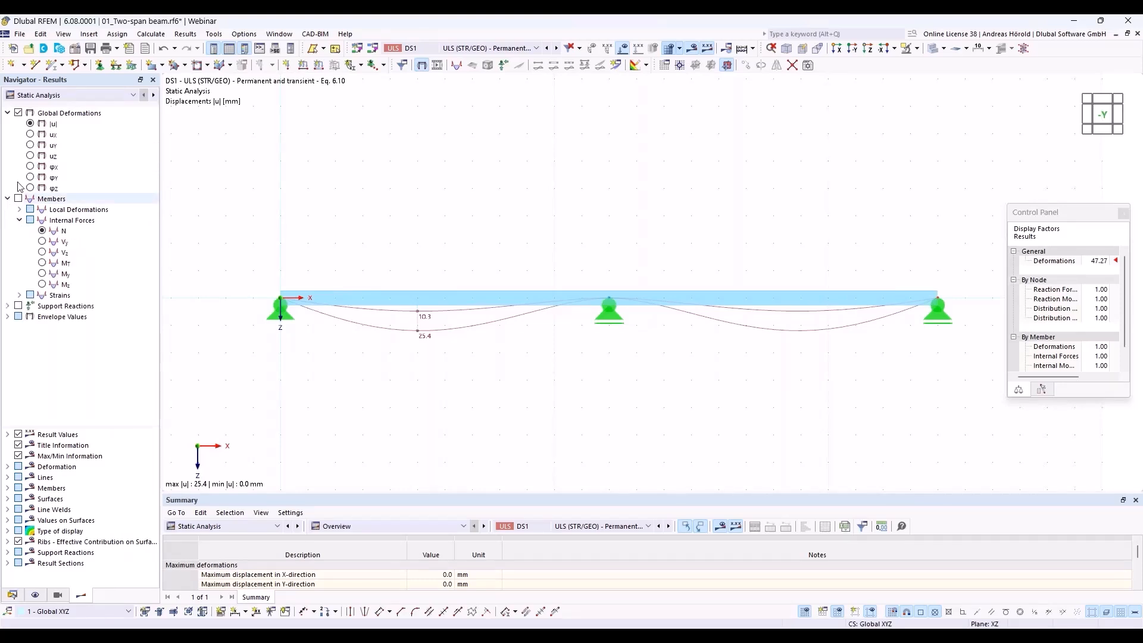
pyautogui.click(42, 252)
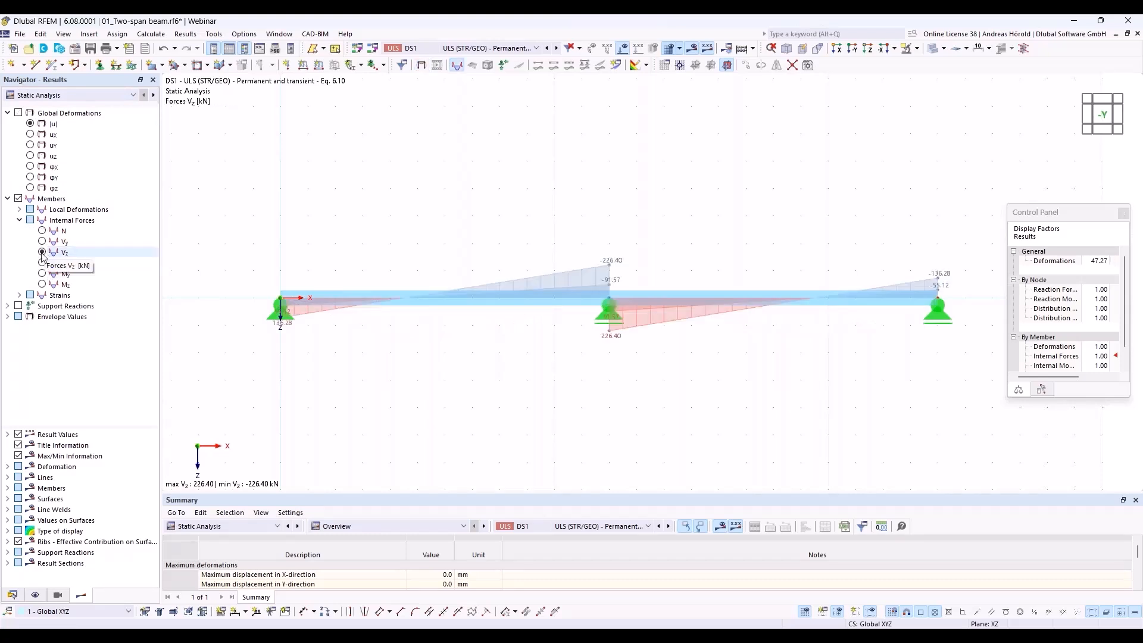
# Step: Limit the result envelope to maximum values and display the beam's bending moments My
pyautogui.click(7, 317)
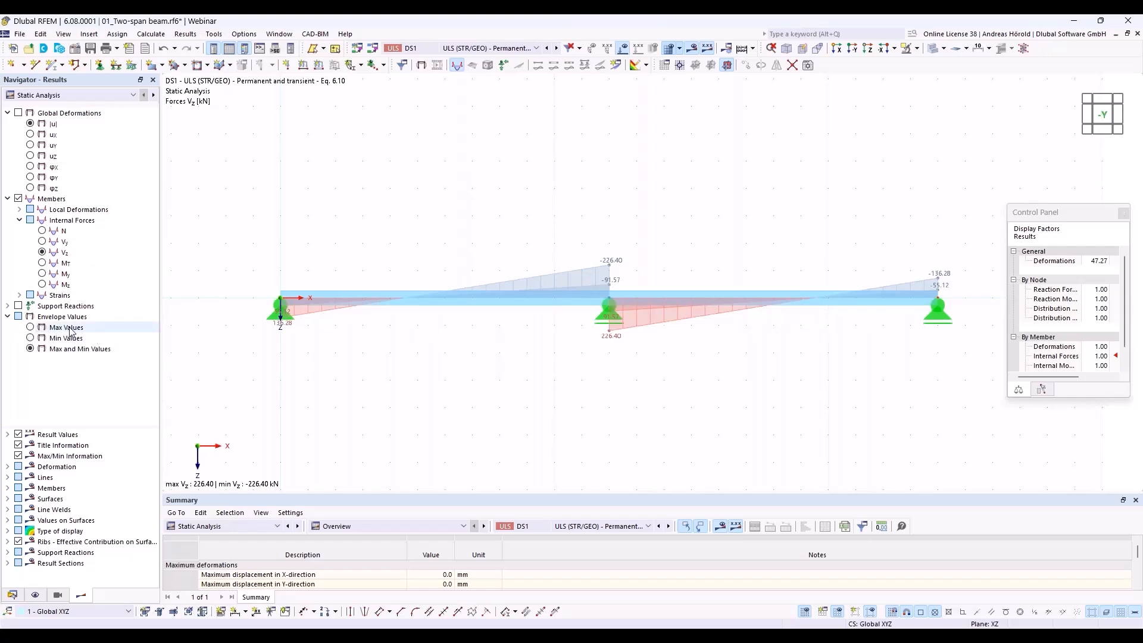
pyautogui.click(30, 327)
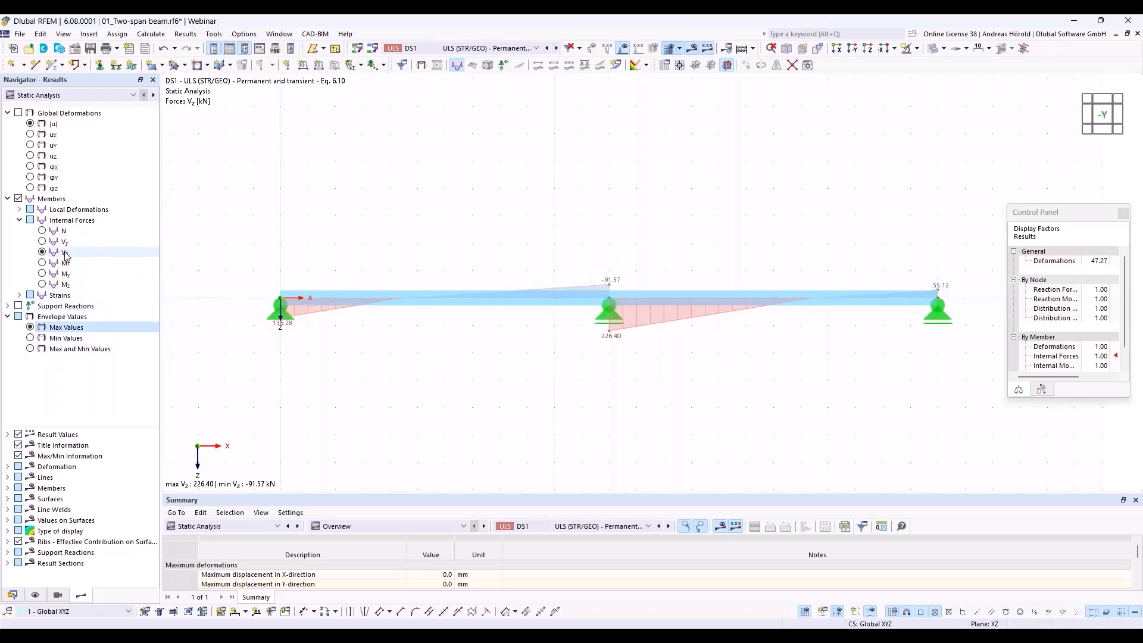
pyautogui.click(42, 273)
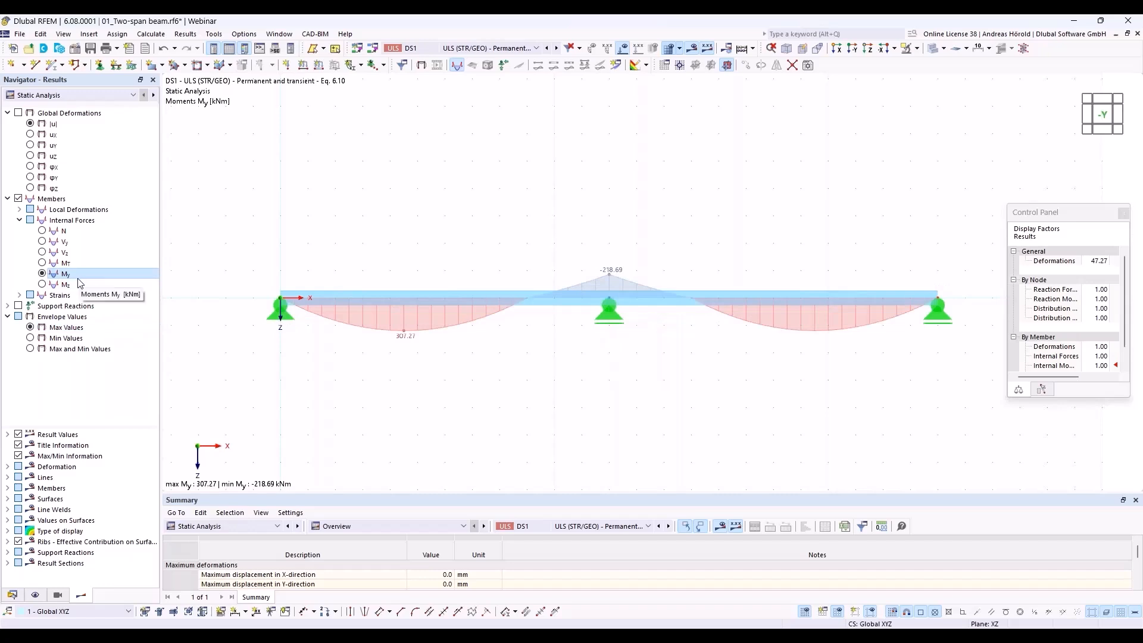
# Step: Switch the results table to Steel Design, enlarge it and list the design ratios on members by design situation
pyautogui.click(245, 524)
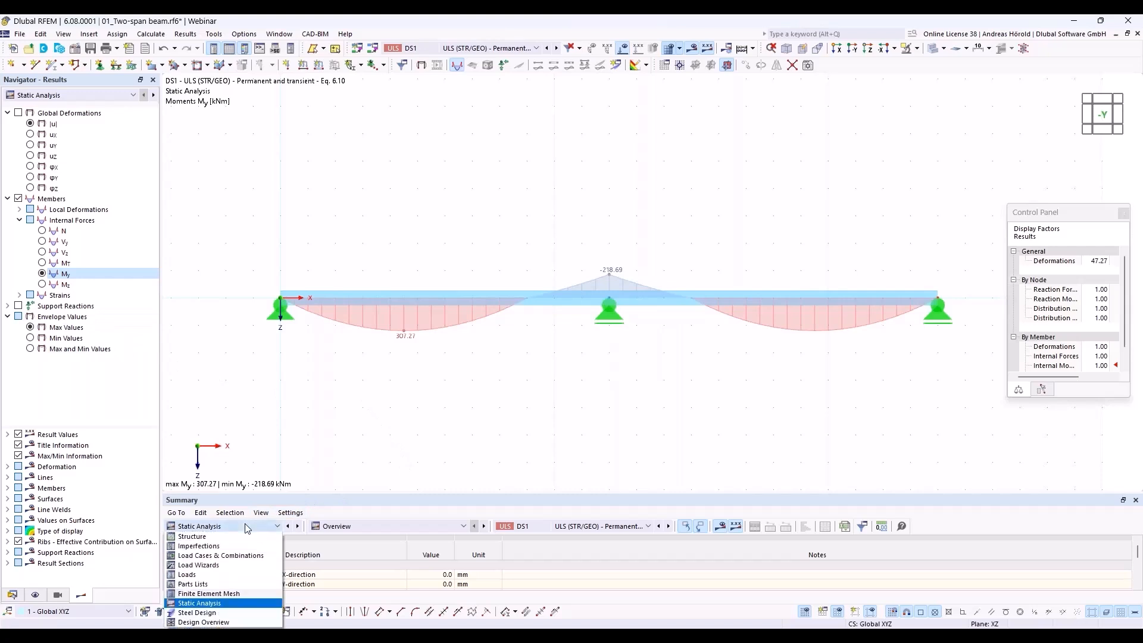
pyautogui.click(206, 614)
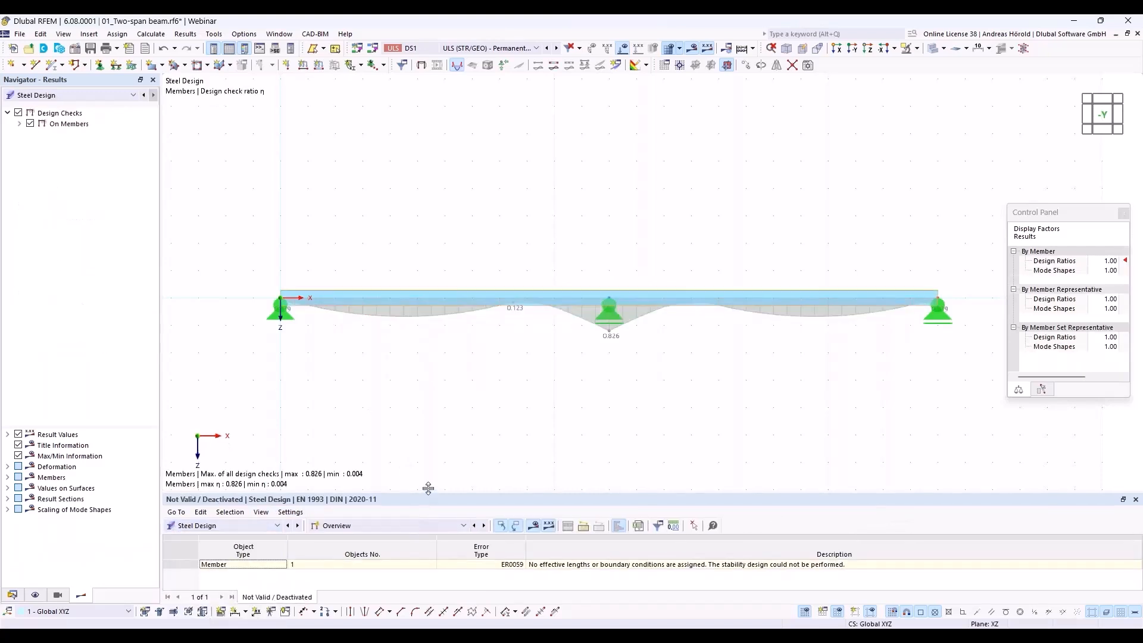
pyautogui.moveTo(428, 488); pyautogui.dragTo(440, 387)
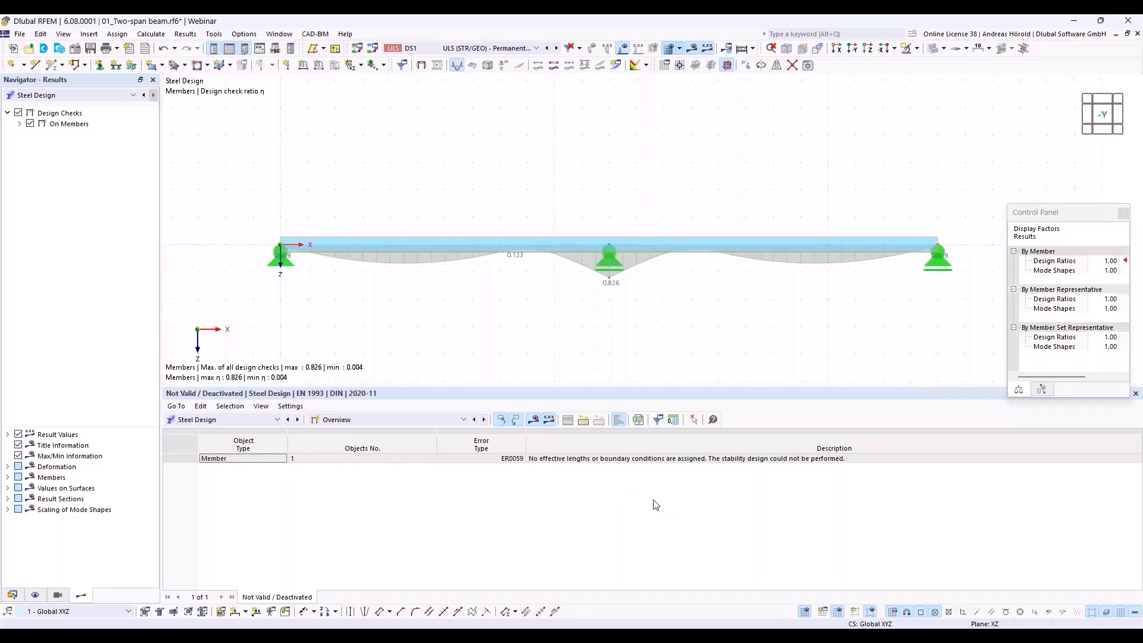
pyautogui.click(408, 419)
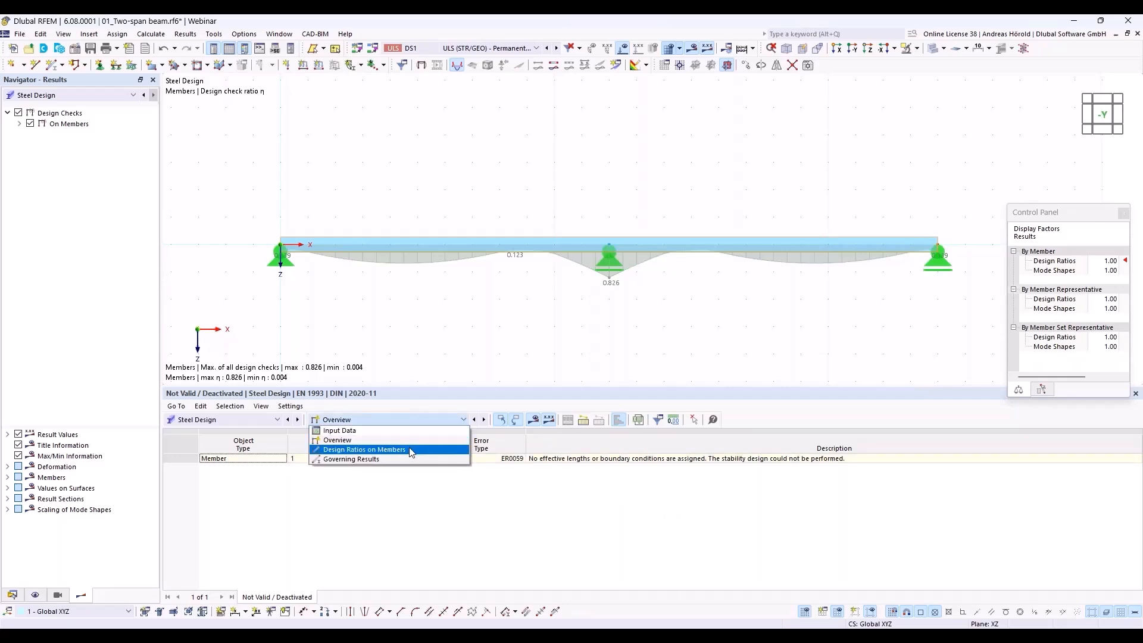
pyautogui.click(408, 450)
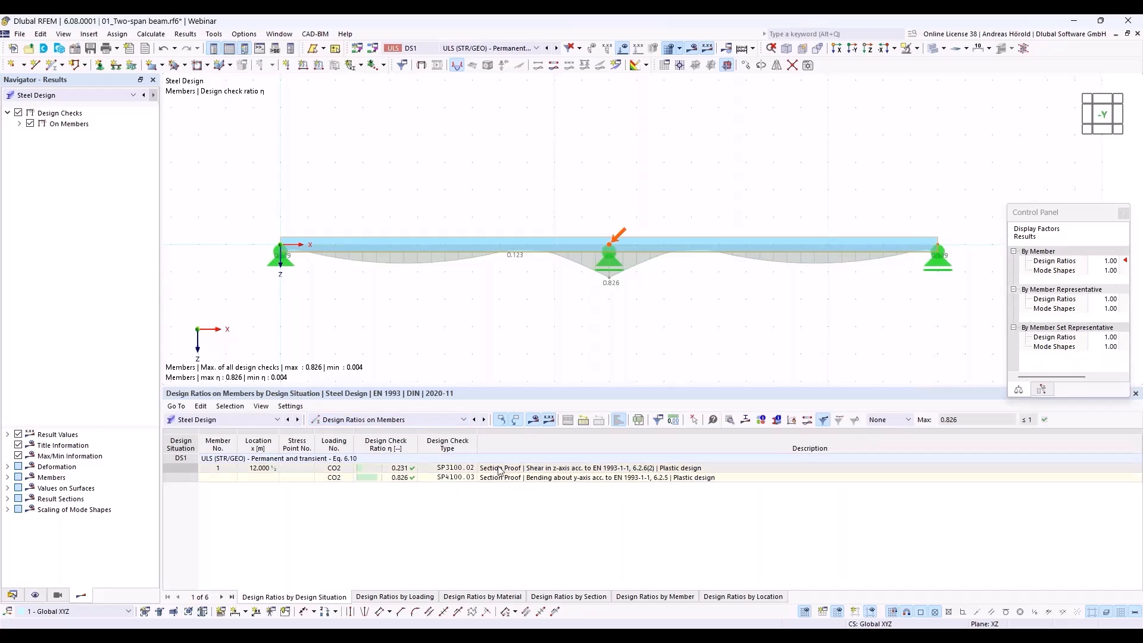
pyautogui.click(548, 470)
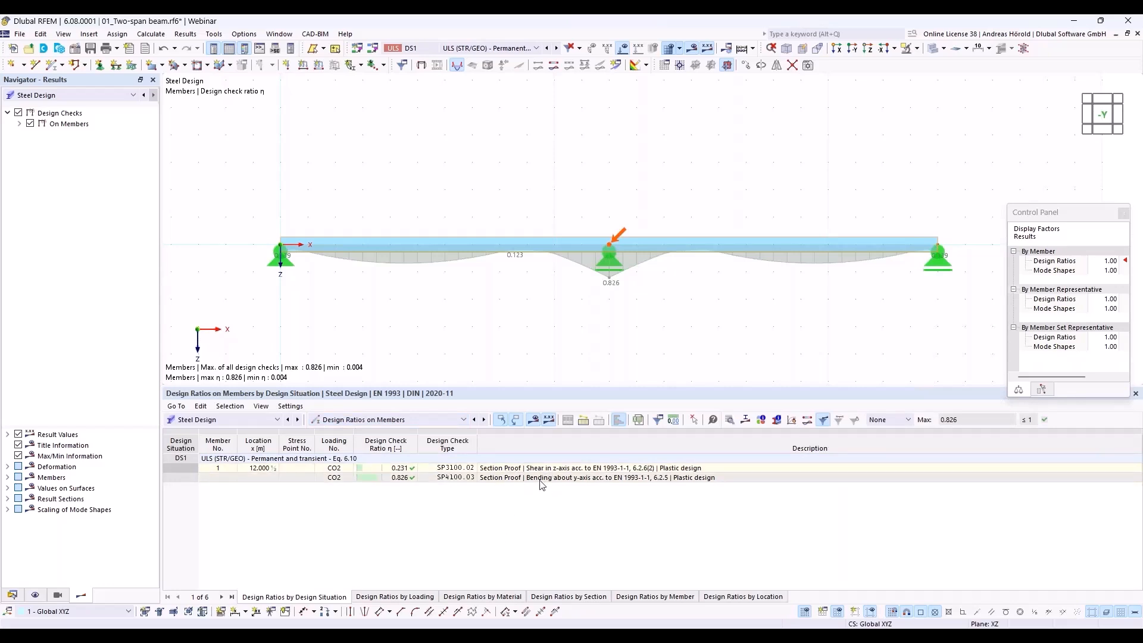
pyautogui.click(686, 477)
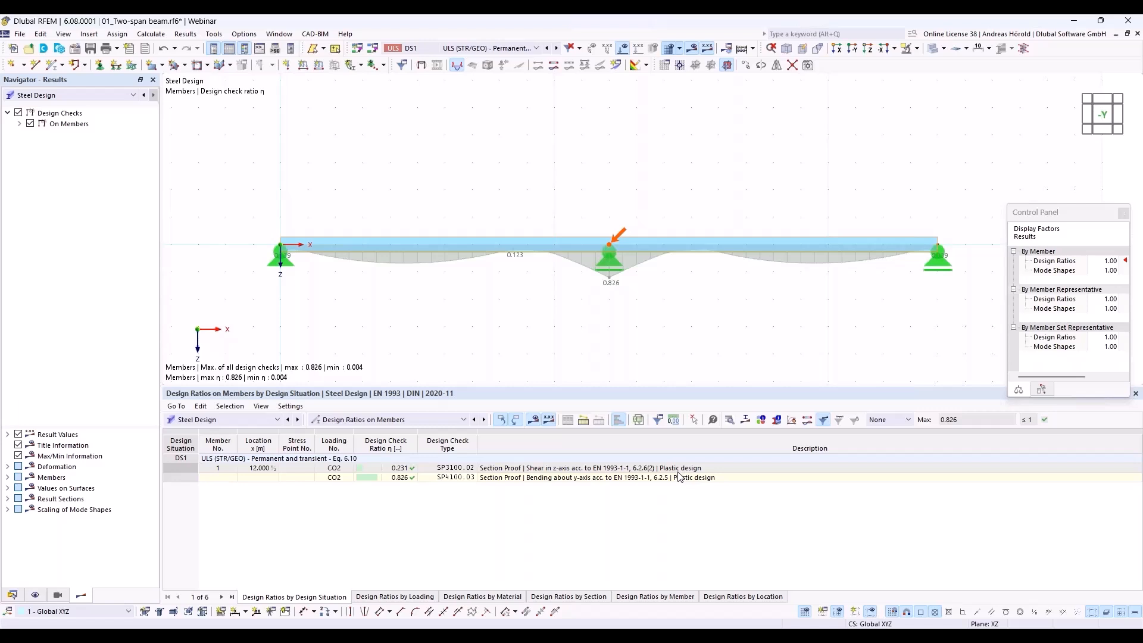
# Step: Open the design check details for bending about the y-axis, SP4100.03, and expand the section classification
pyautogui.click(597, 479)
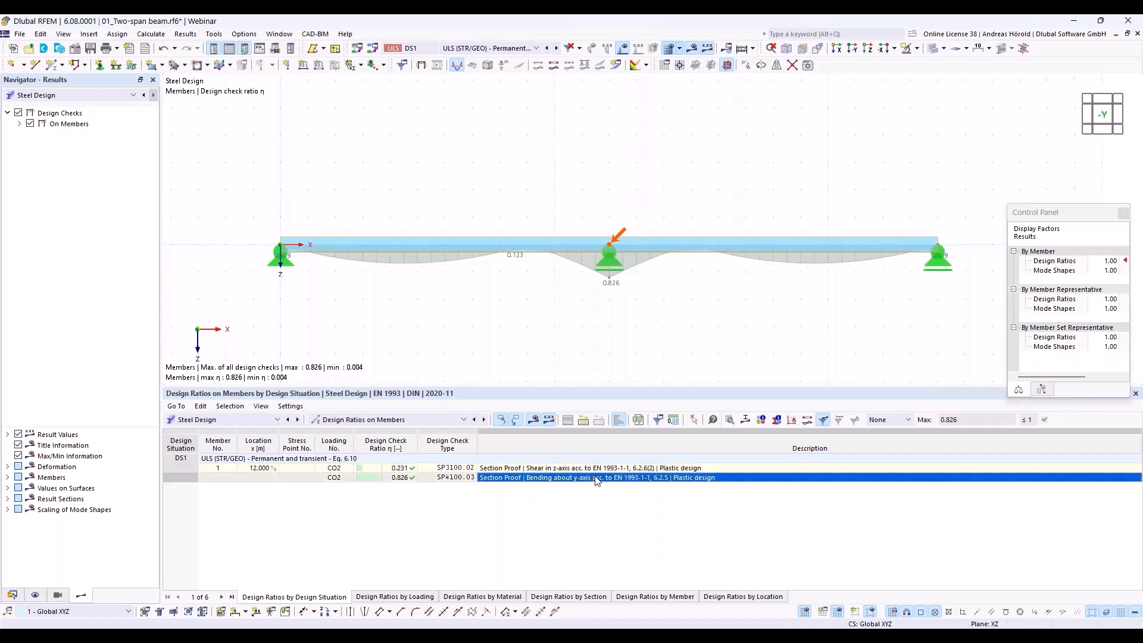
pyautogui.click(731, 420)
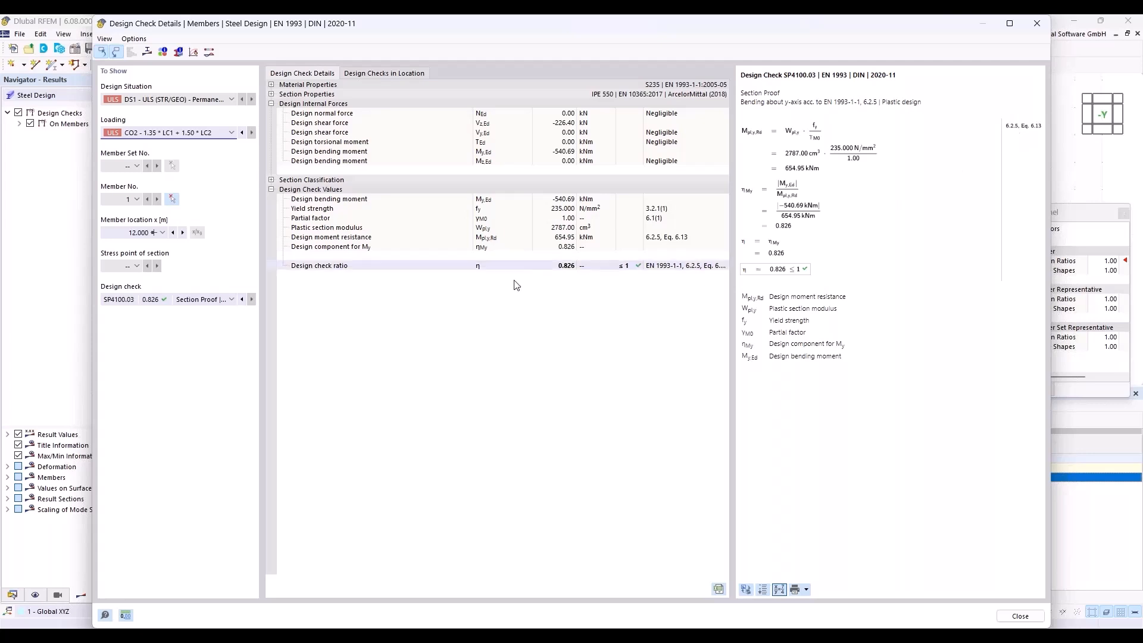
pyautogui.click(272, 179)
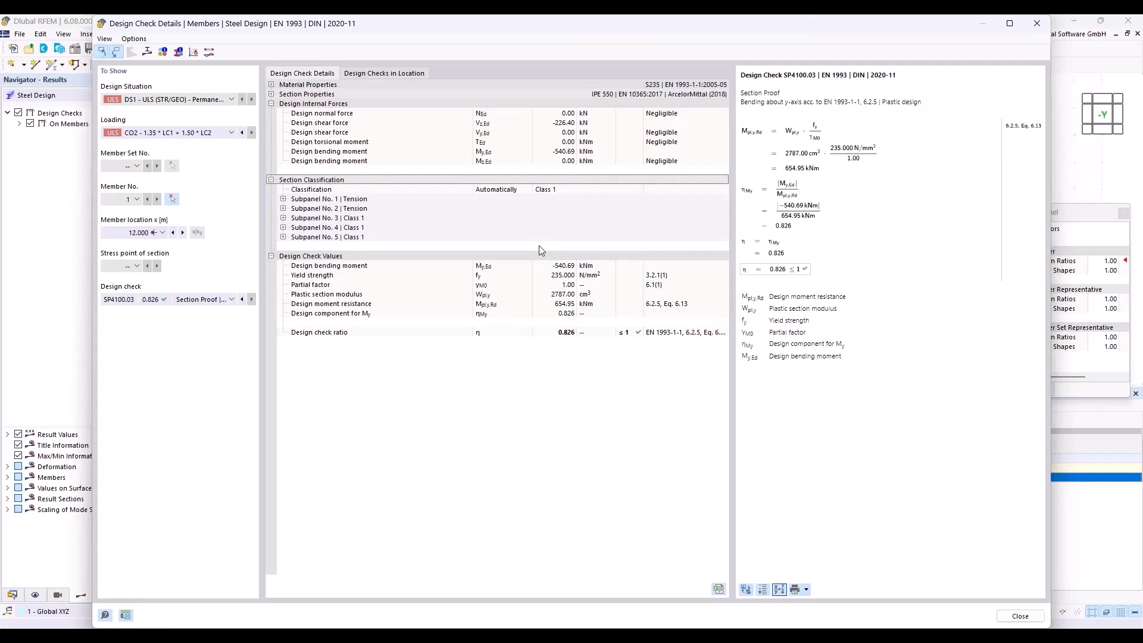
# Step: View the IPE 550 section's result diagrams for the bending check, first as design ratio and then as stresses
pyautogui.click(147, 53)
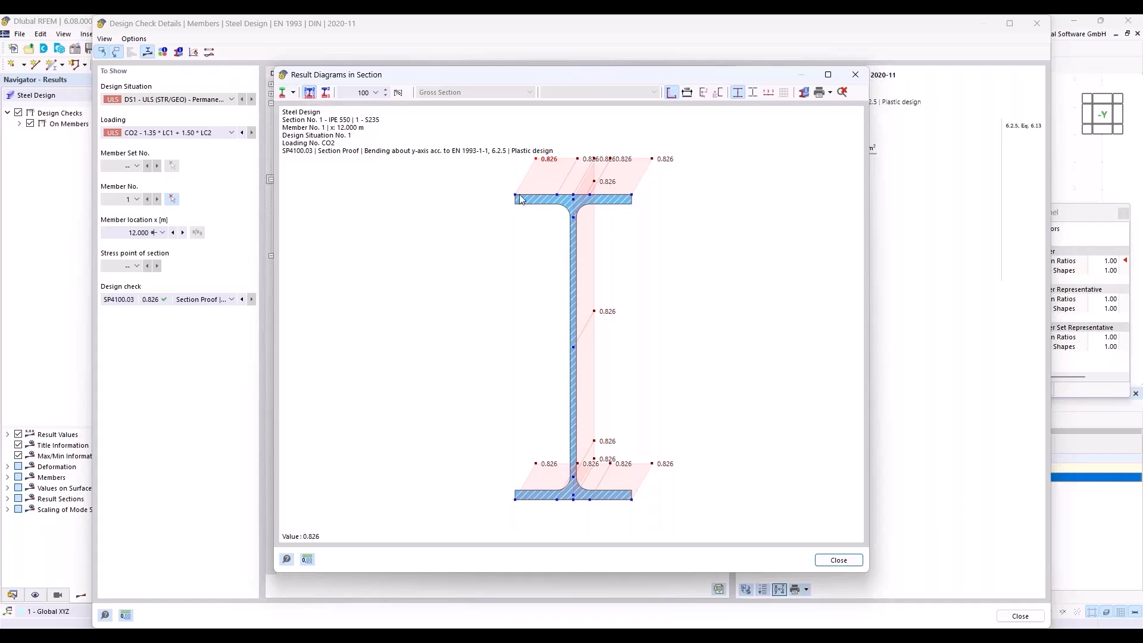
pyautogui.click(296, 93)
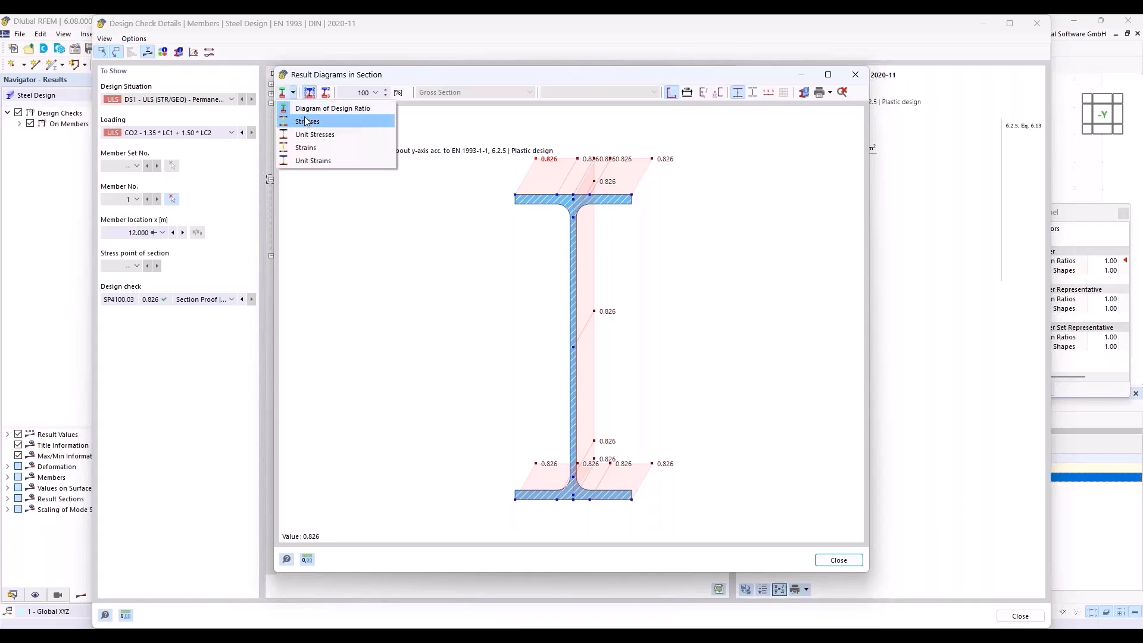
pyautogui.click(307, 121)
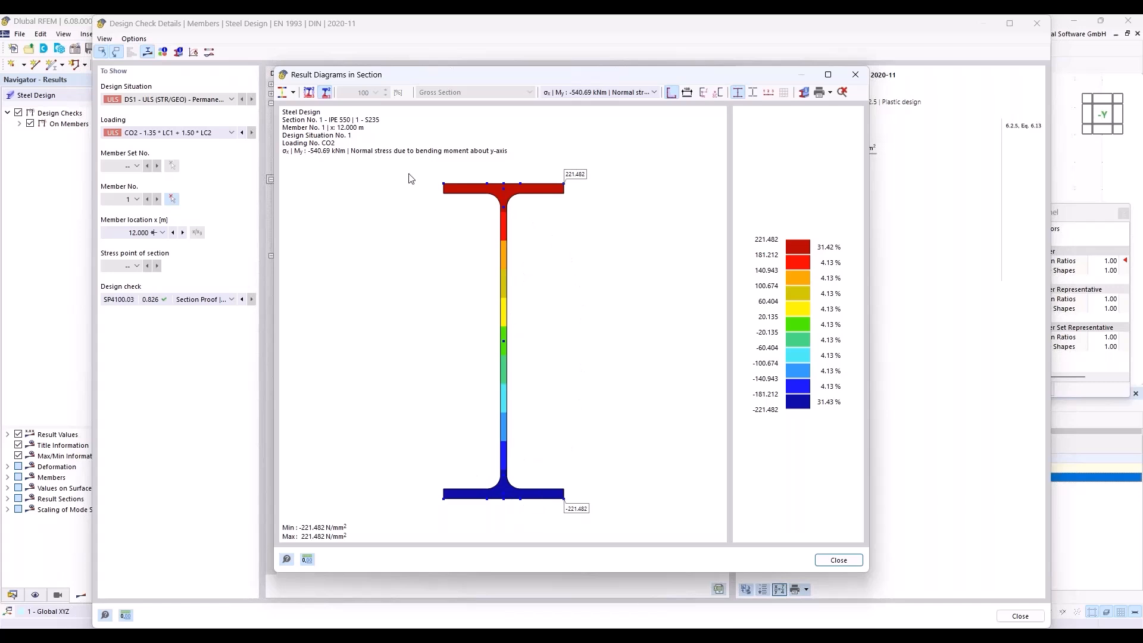
pyautogui.click(294, 93)
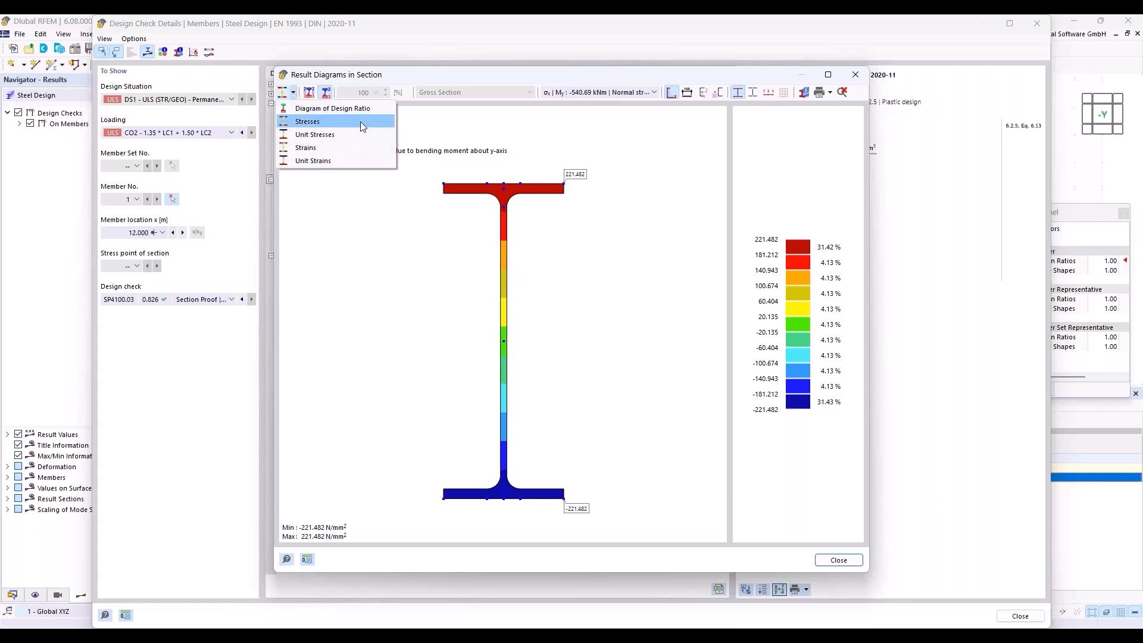
pyautogui.click(417, 124)
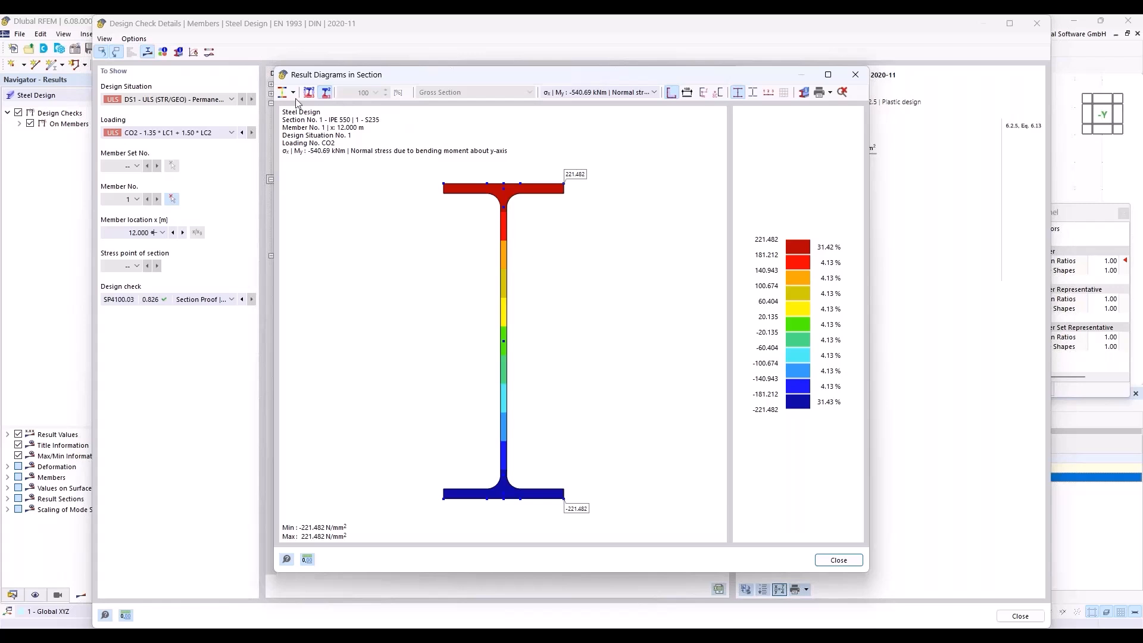
pyautogui.click(856, 74)
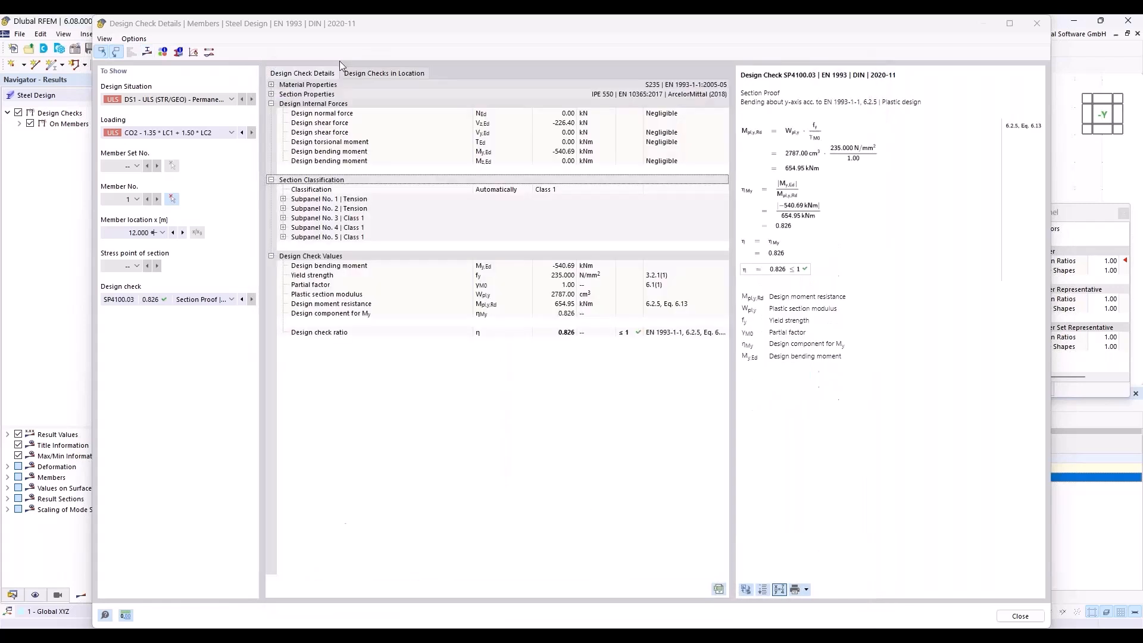
# Step: Examine the IPE 550 section information, including section values, stress points, subpanels and general properties, and close the check details
pyautogui.click(179, 53)
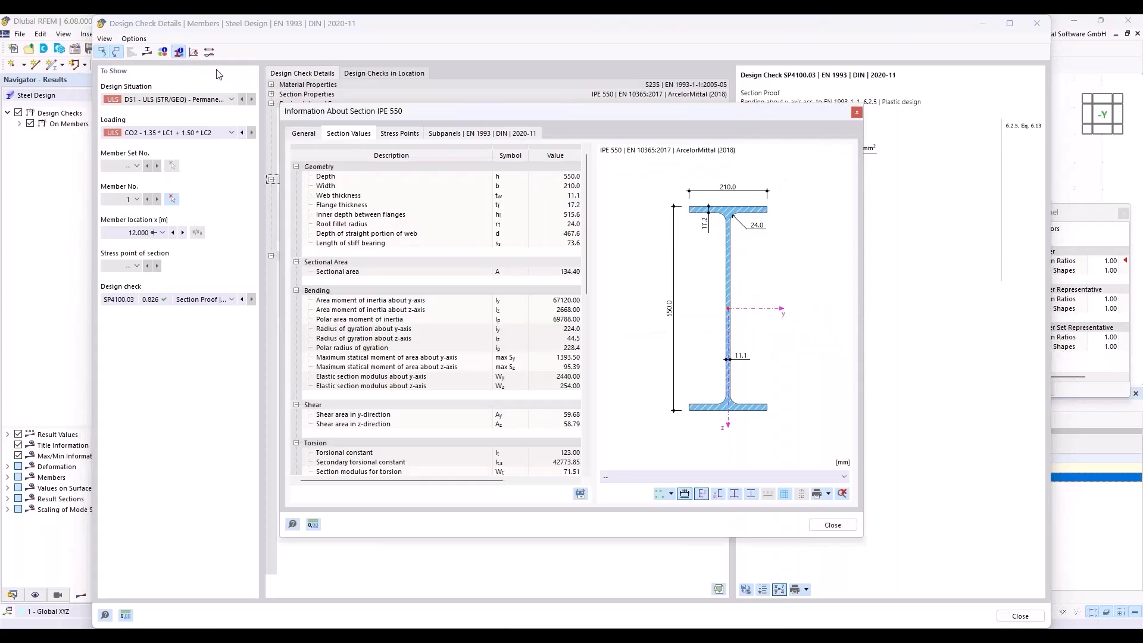
pyautogui.click(396, 134)
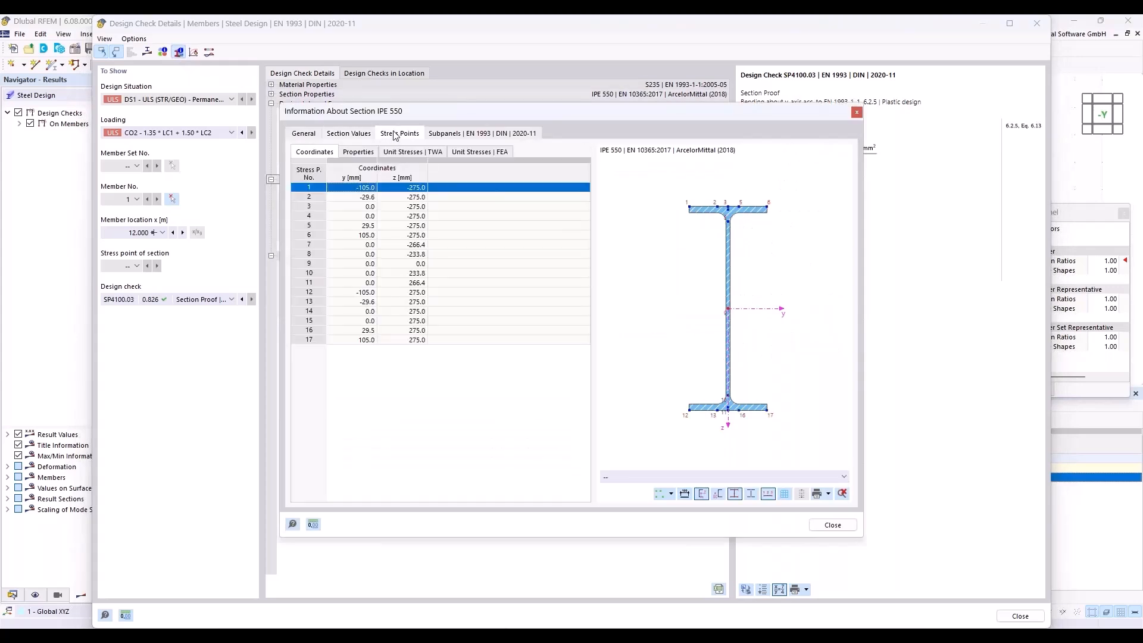
pyautogui.click(467, 134)
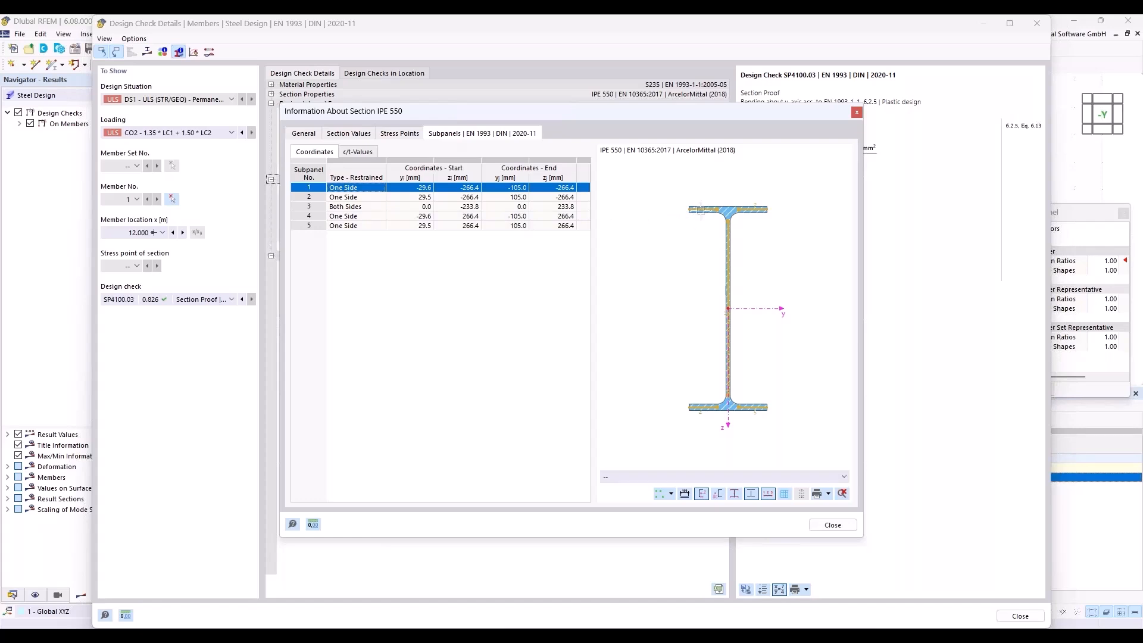
pyautogui.click(309, 133)
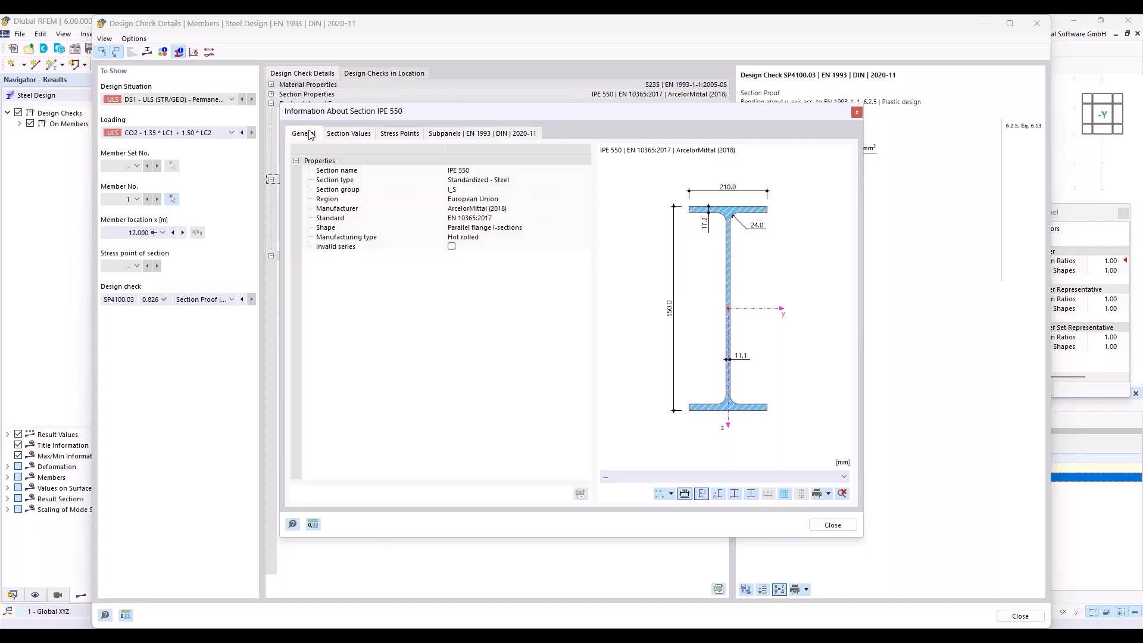
pyautogui.click(833, 525)
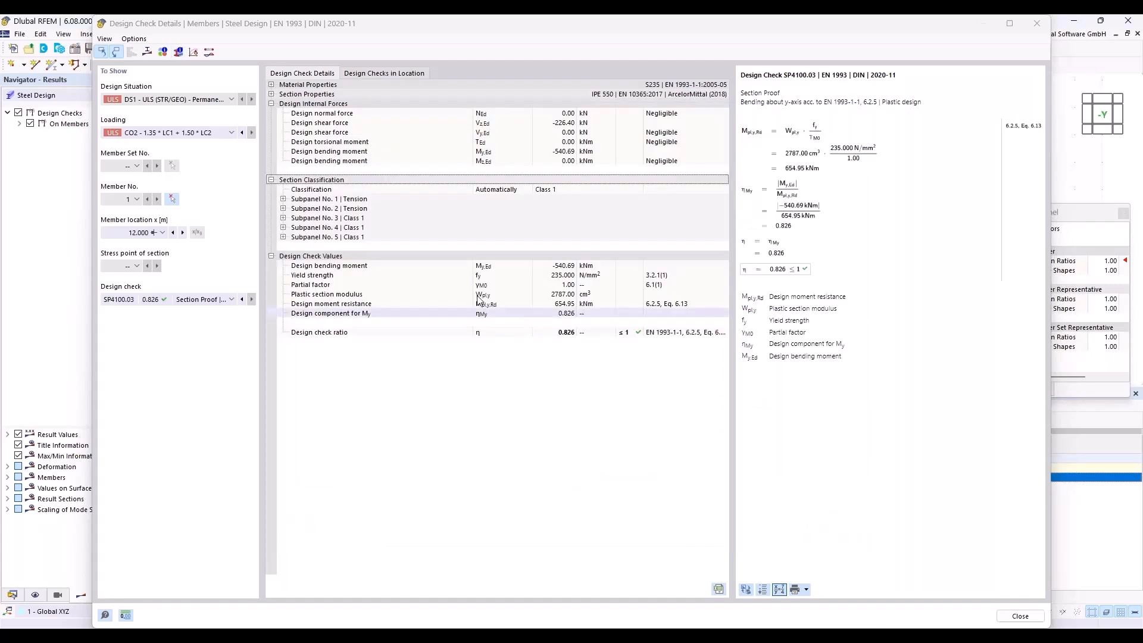
pyautogui.click(1043, 26)
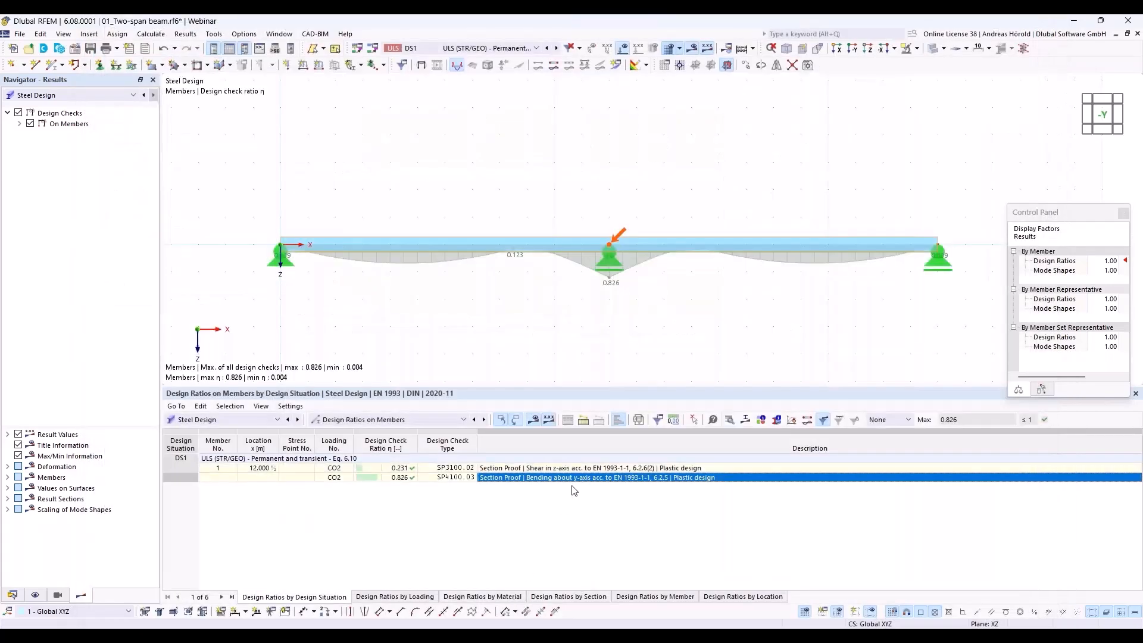
# Step: Examine the design check details for shear in the z-axis, SP3100.02, including the shear resistance formulas
pyautogui.click(529, 469)
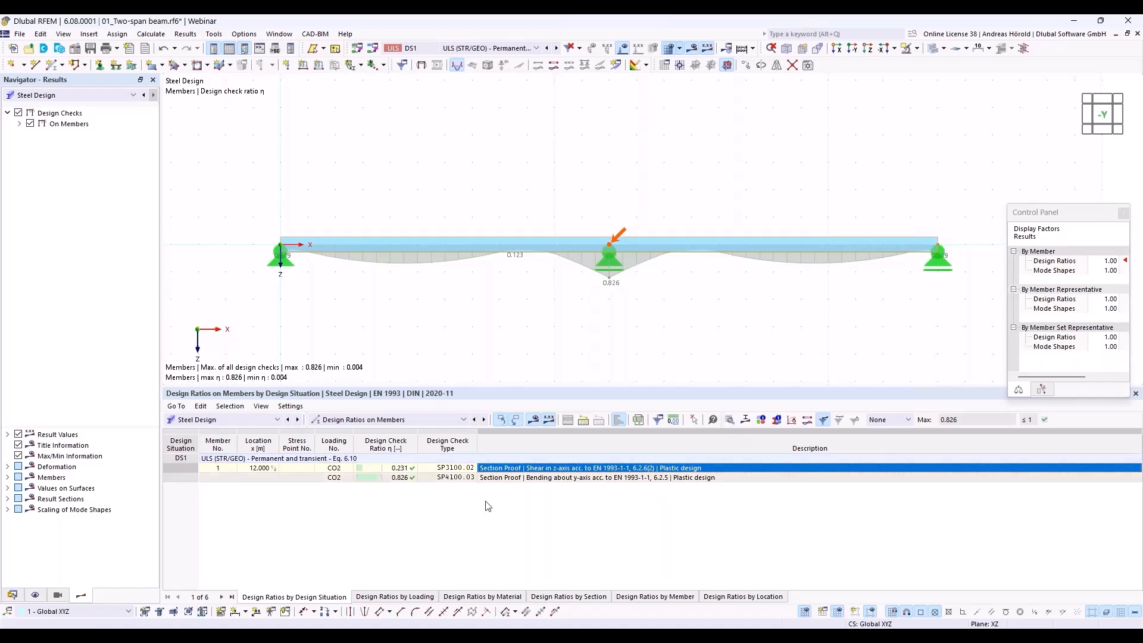
pyautogui.doubleClick(510, 469)
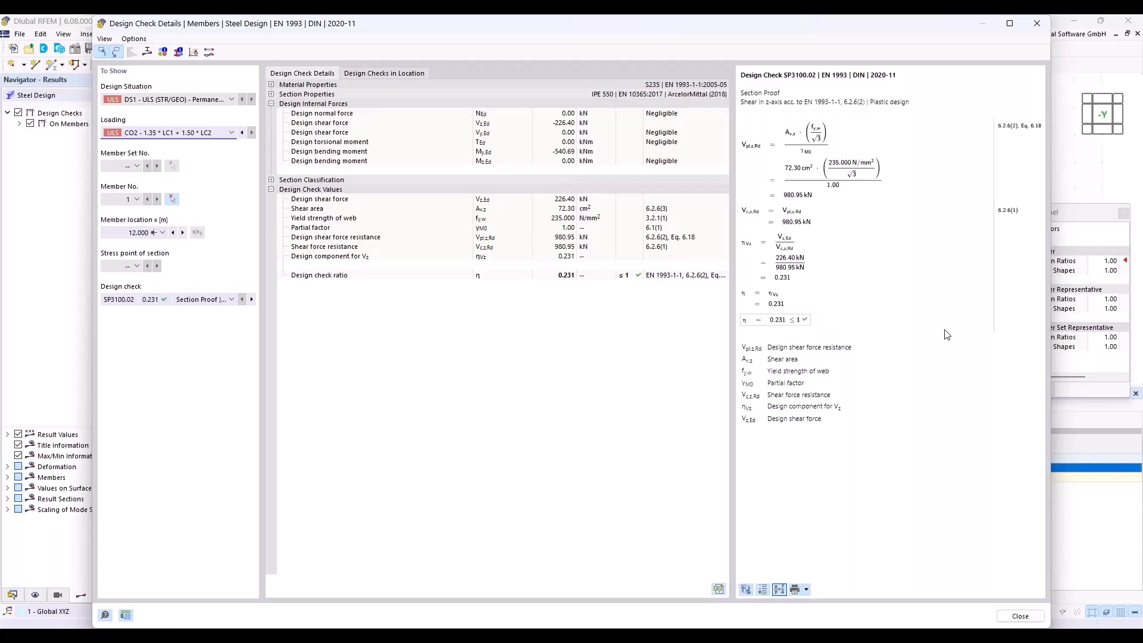
pyautogui.click(1038, 22)
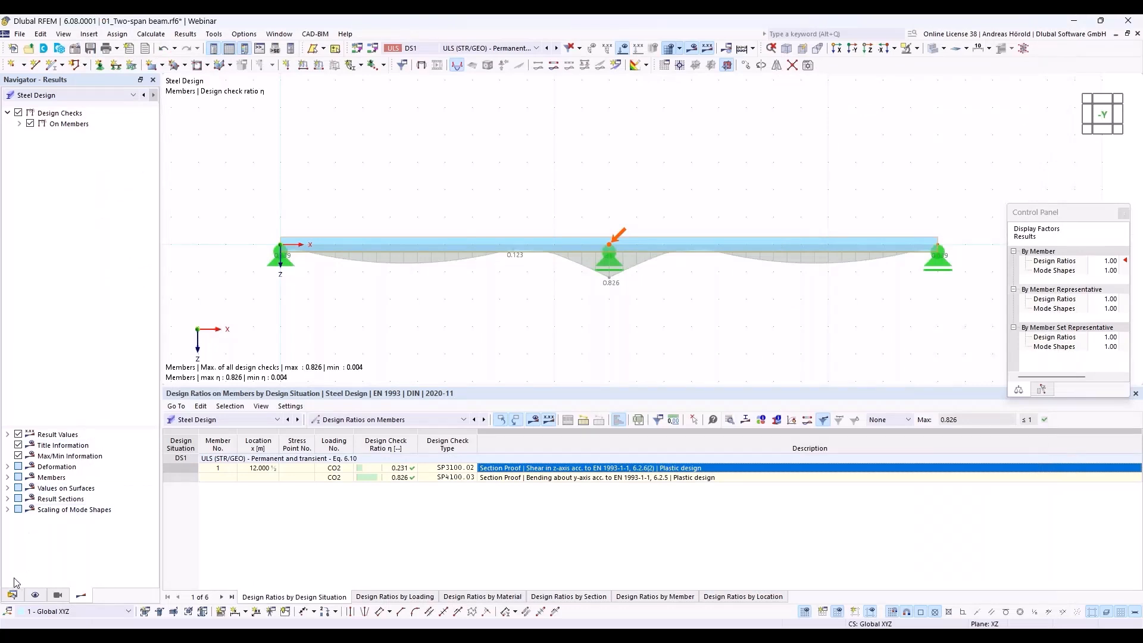
# Step: Activate elastic design also for class 1 and class 2 sections in the Default ultimate configuration for steel design
pyautogui.click(12, 595)
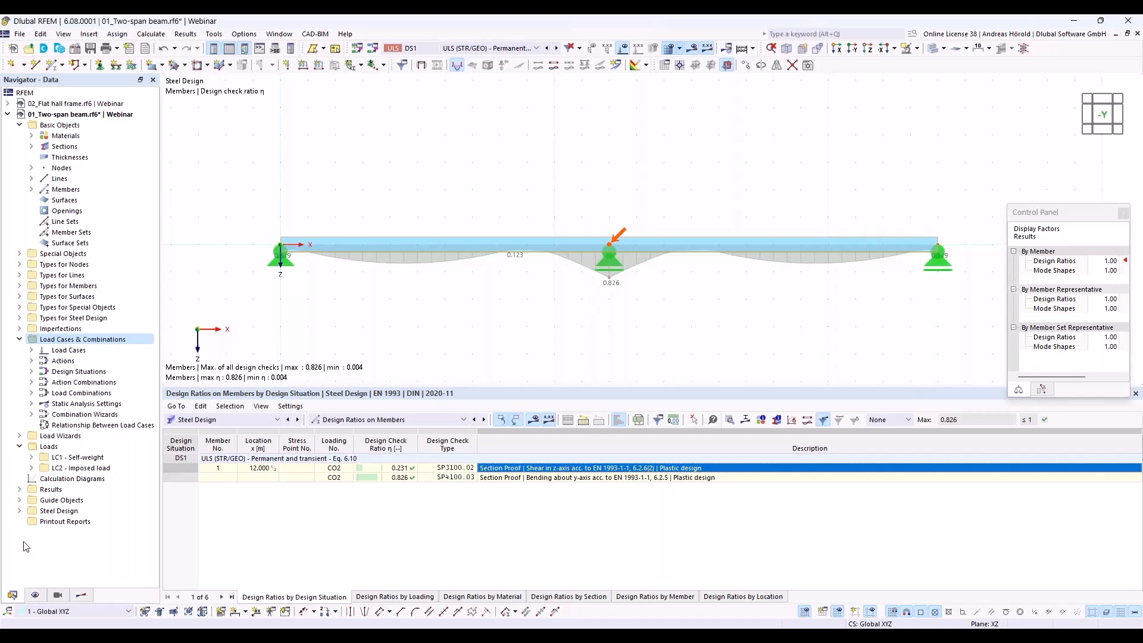
pyautogui.click(20, 512)
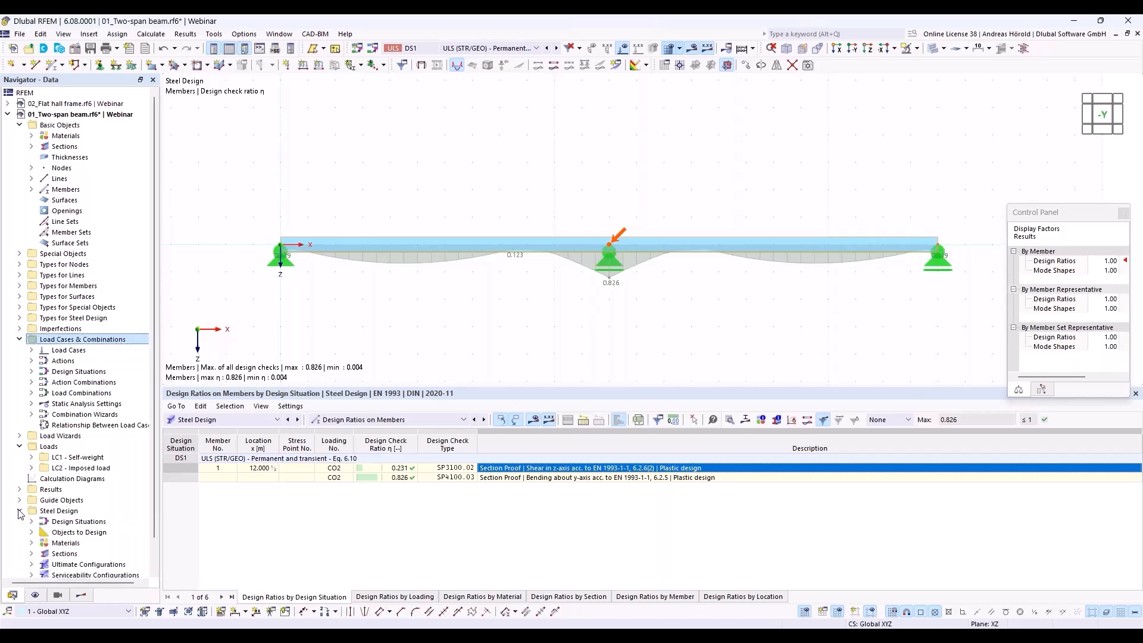
pyautogui.scroll(-1, 75, 513)
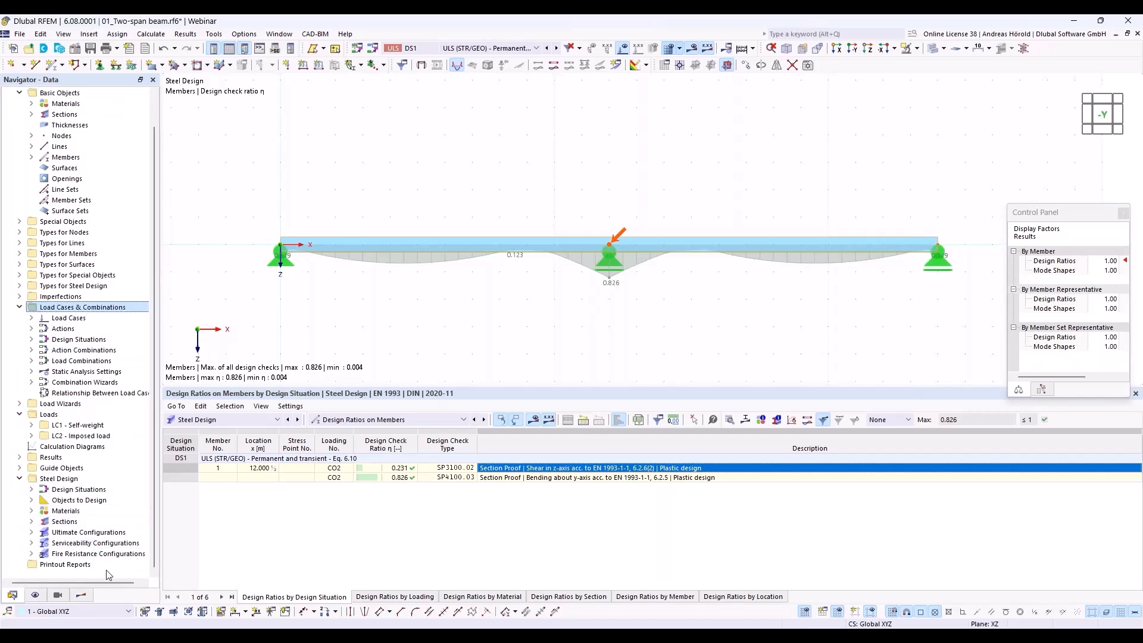
pyautogui.click(32, 532)
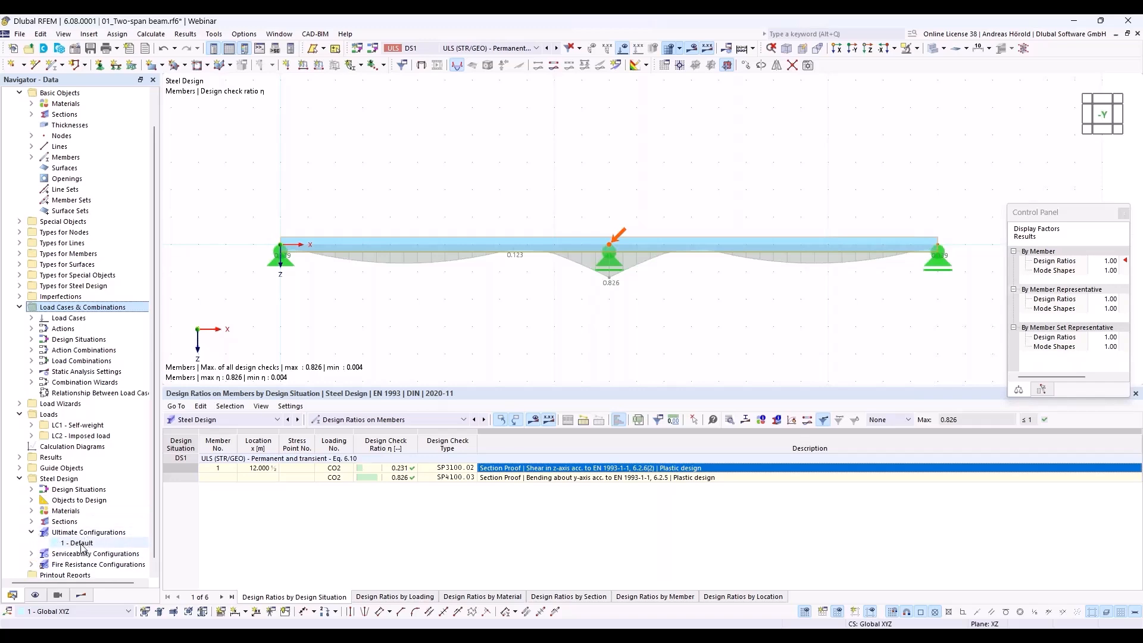
pyautogui.doubleClick(82, 543)
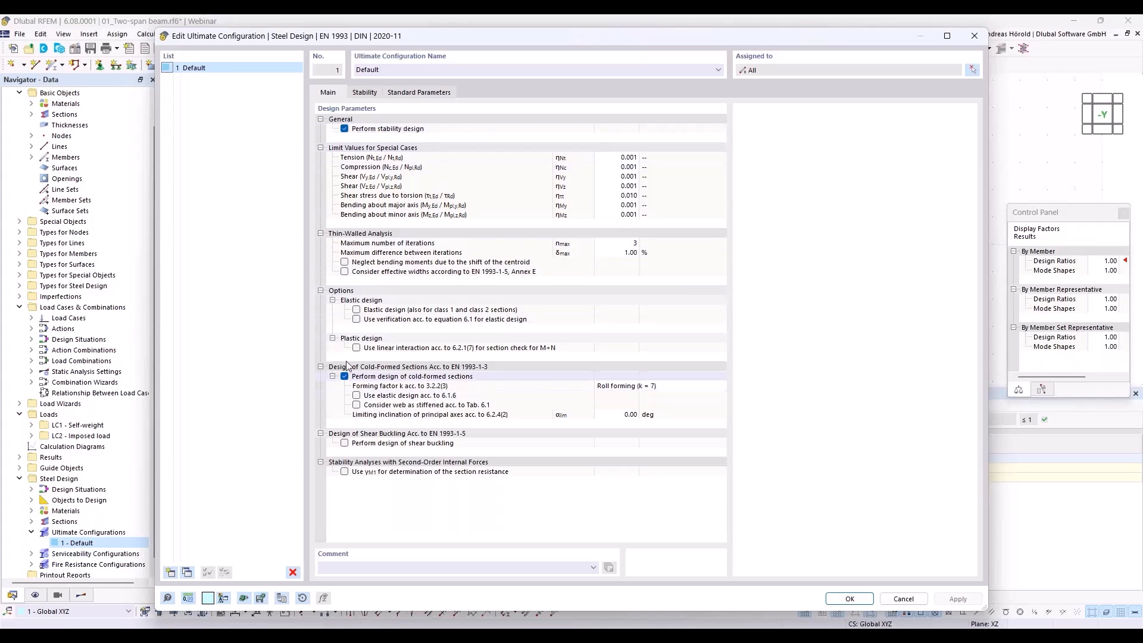
pyautogui.click(357, 310)
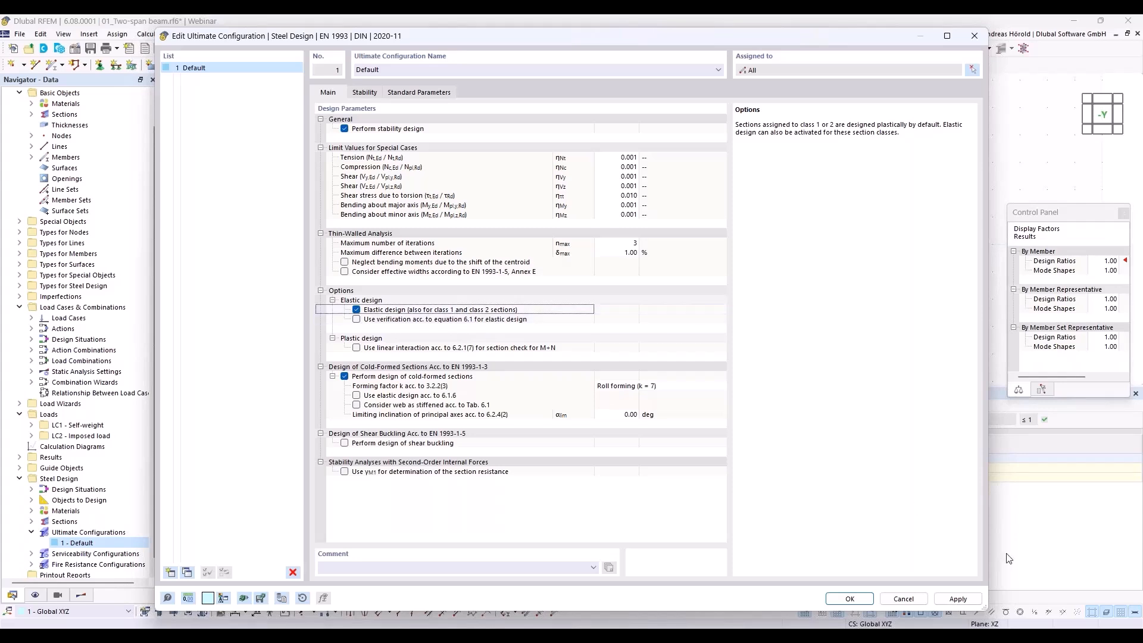
pyautogui.click(851, 599)
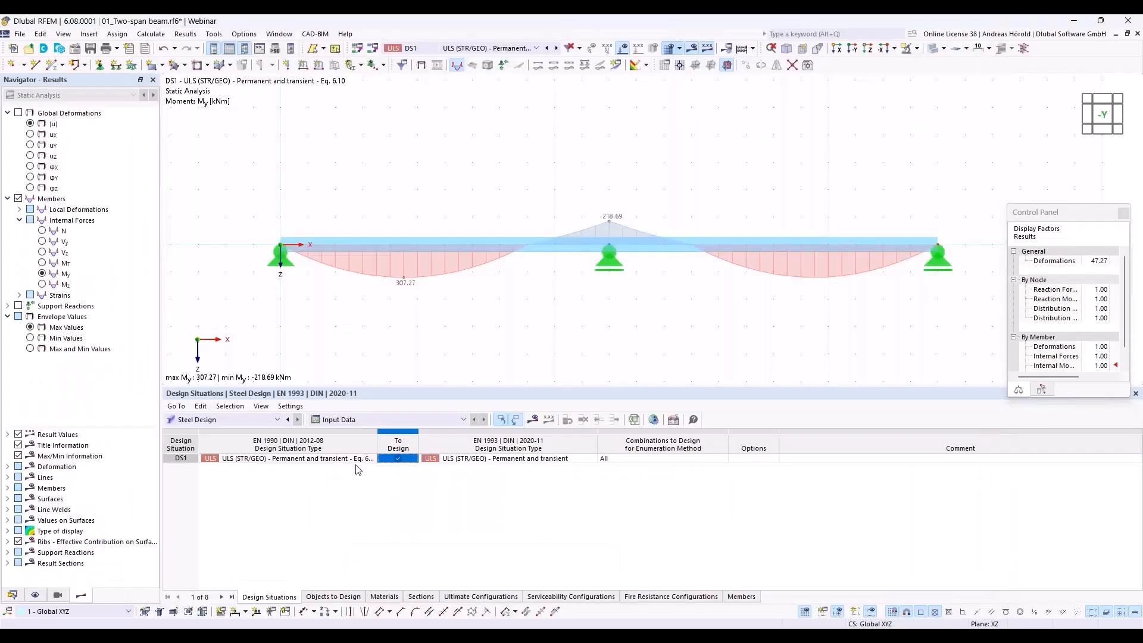
# Step: Recalculate the steel design with the elastic setting and list the design ratios on members
pyautogui.click(534, 420)
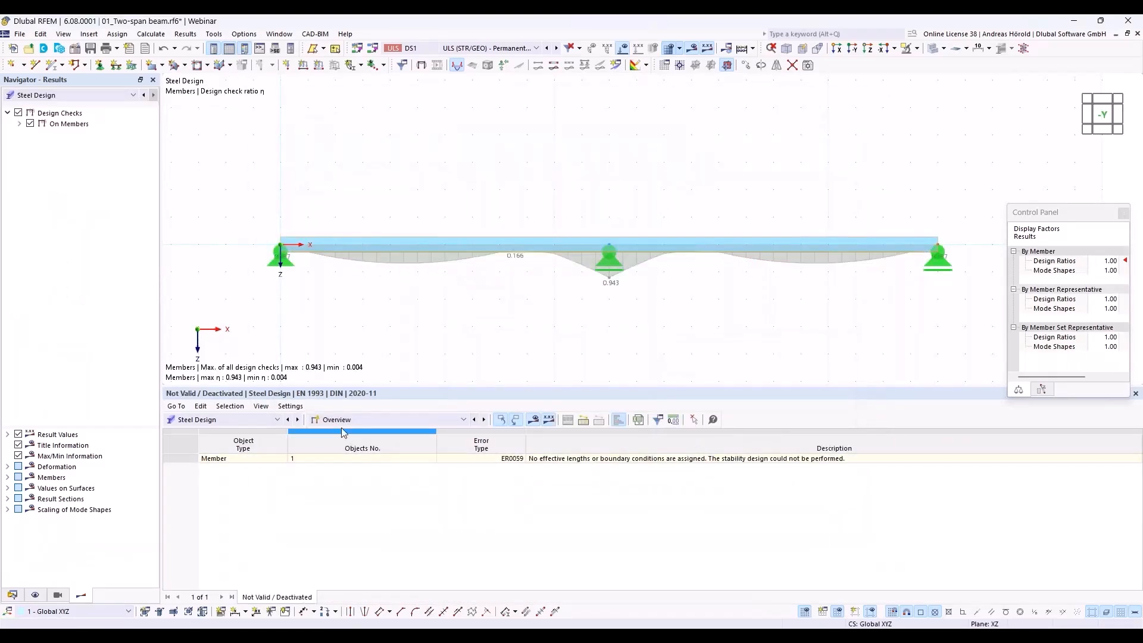
pyautogui.click(357, 420)
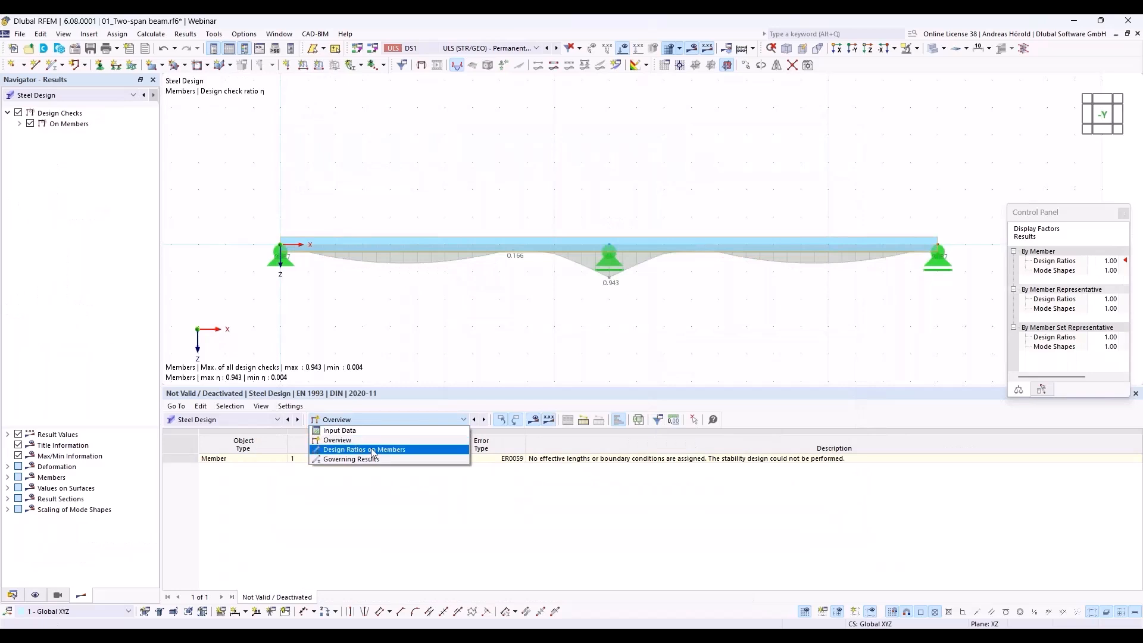
pyautogui.click(369, 450)
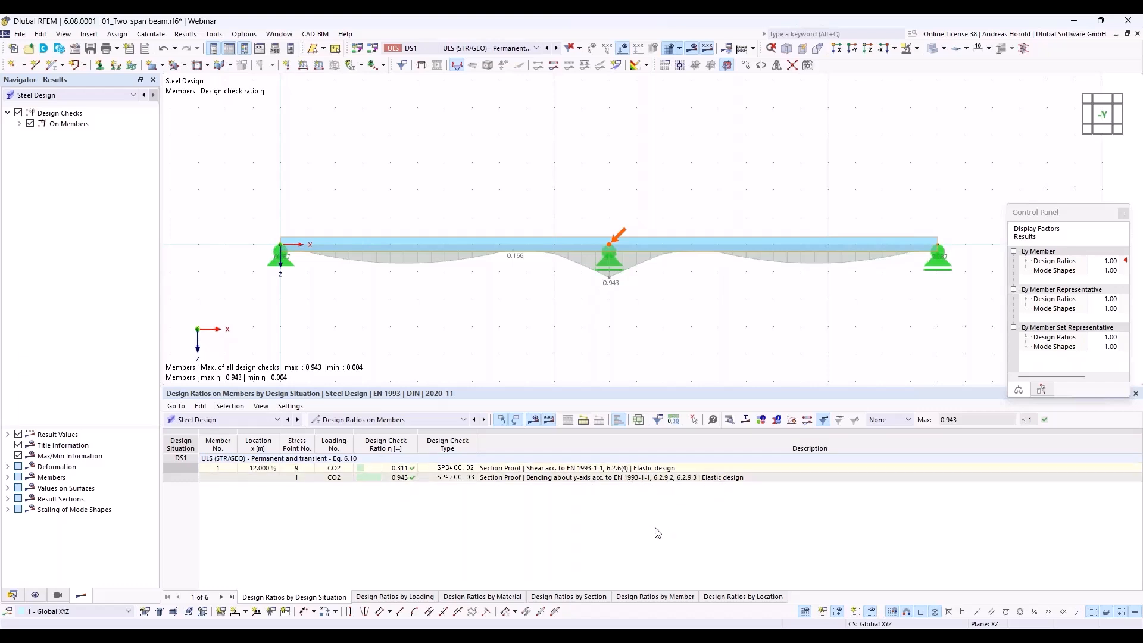
# Step: Examine the design check details for elastic bending about the y-axis, SP4200.03, at x = 12.000 m on member 1
pyautogui.click(610, 478)
pyautogui.doubleClick(610, 478)
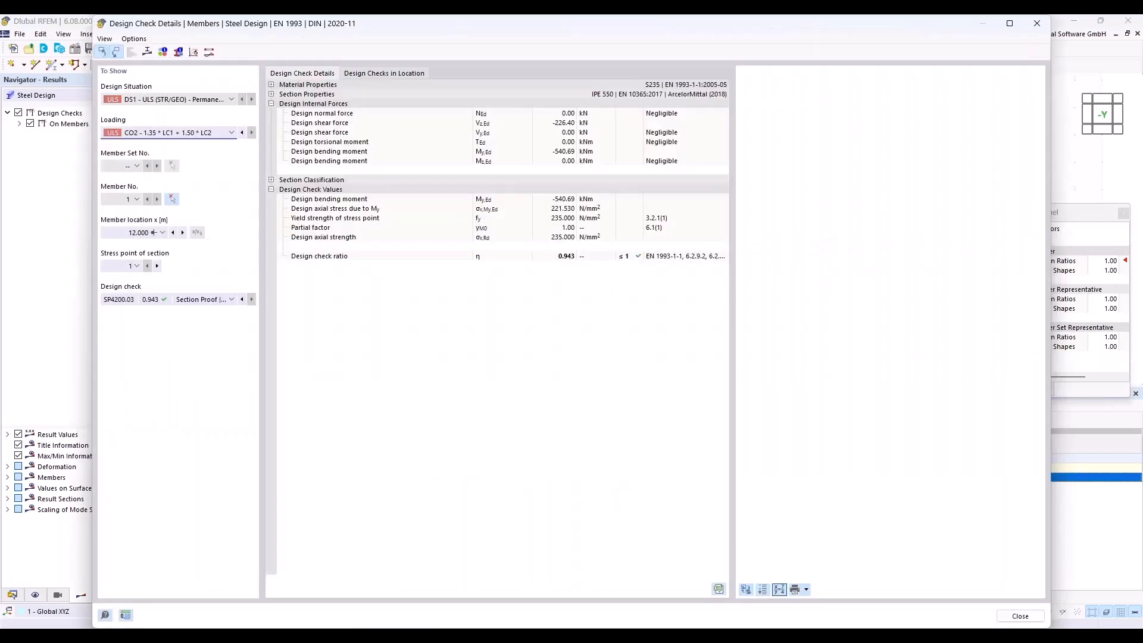
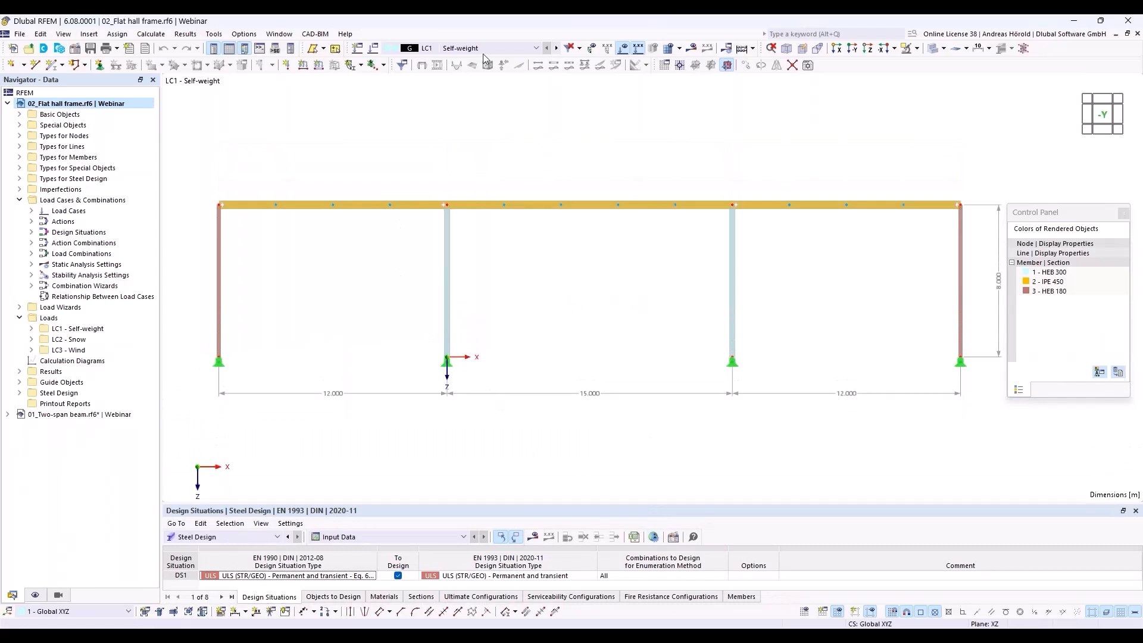
# Step: Review the loads of LC2 - Snow and LC3 - Wind on the flat hall frame
pyautogui.click(536, 48)
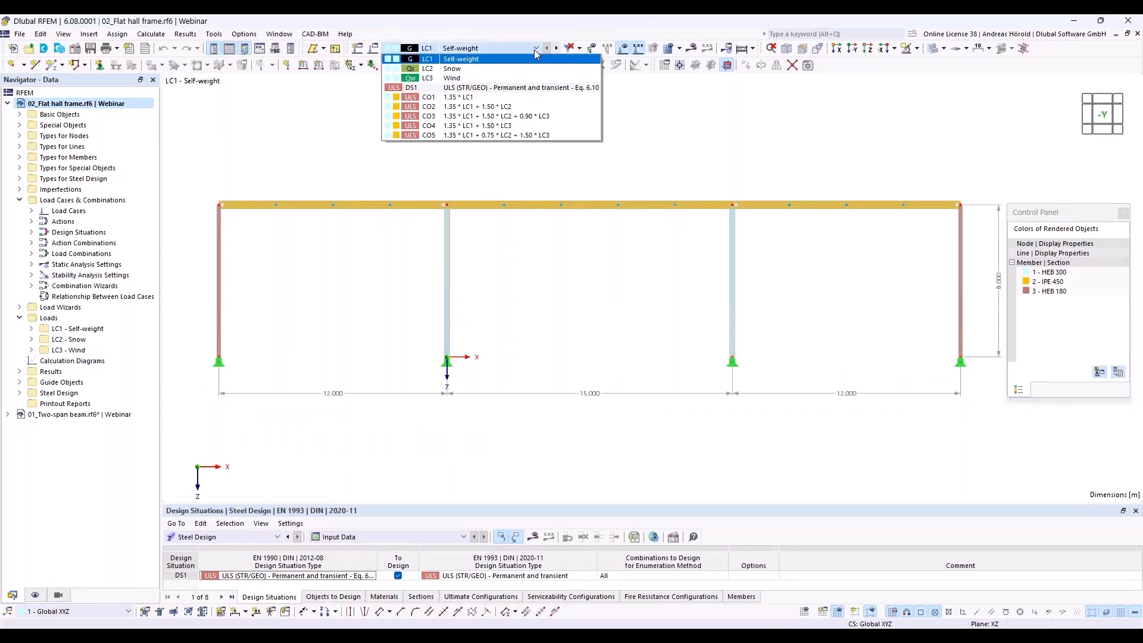
pyautogui.click(527, 69)
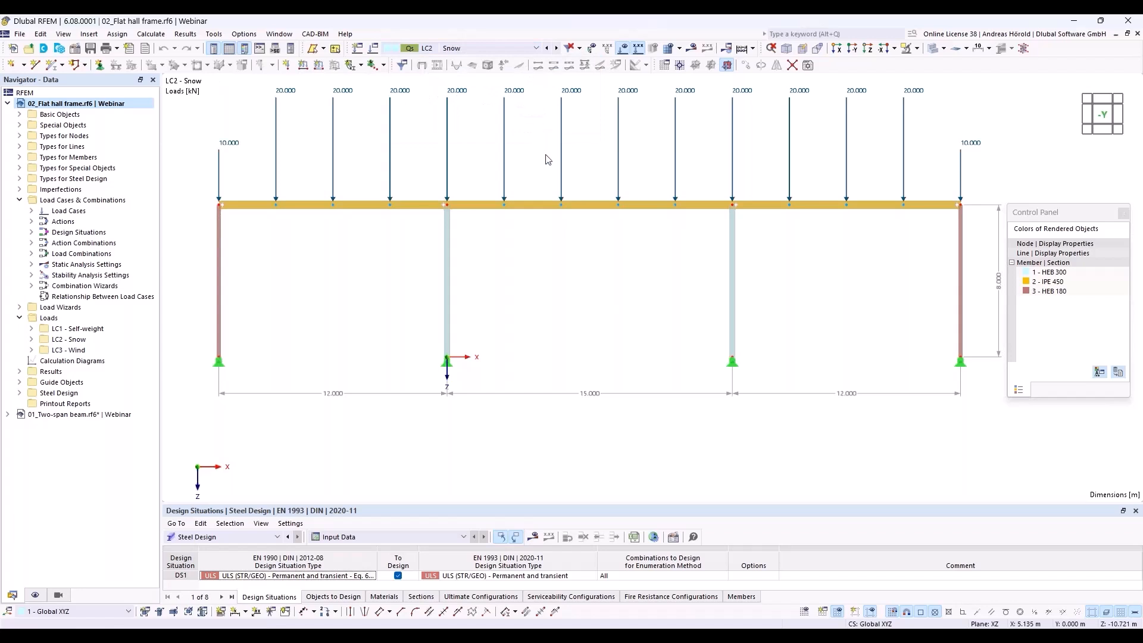
pyautogui.scroll(-1, 549, 159)
pyautogui.moveTo(548, 160); pyautogui.dragTo(539, 190, button='middle')
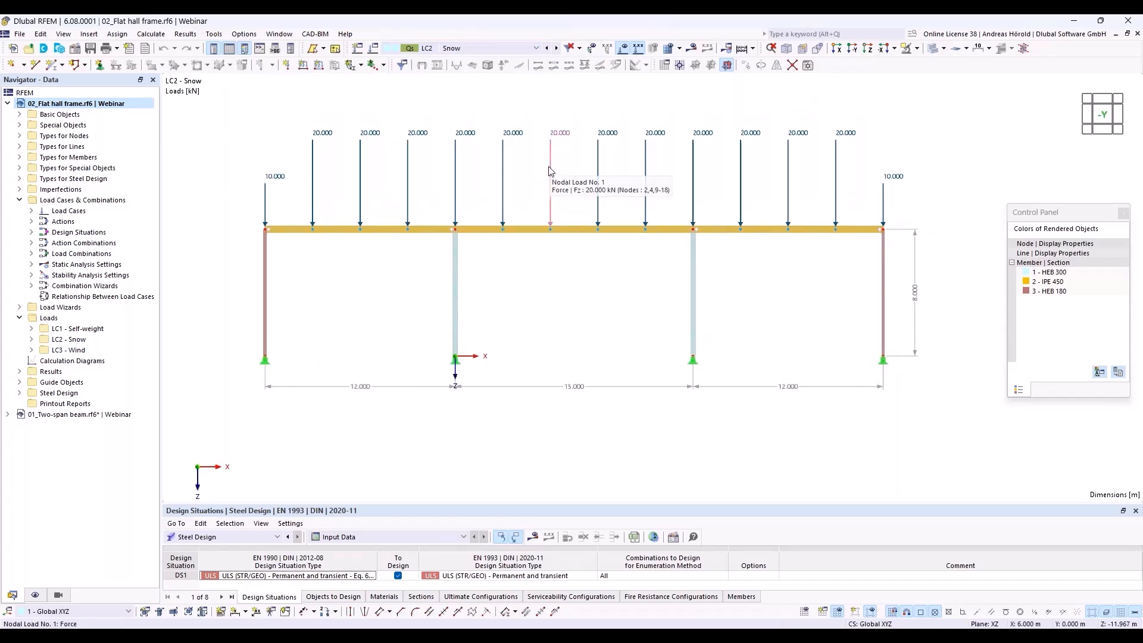
pyautogui.click(558, 48)
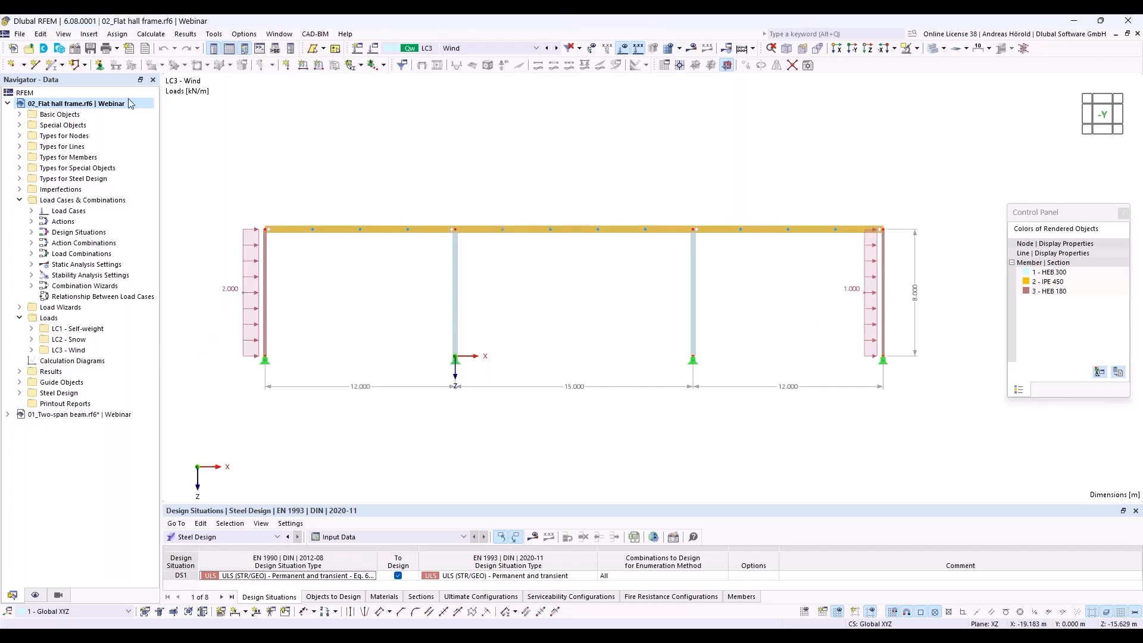
# Step: Review the flat hall frame's base data, including model type, add-ons and standards, and close it without changes
pyautogui.click(74, 49)
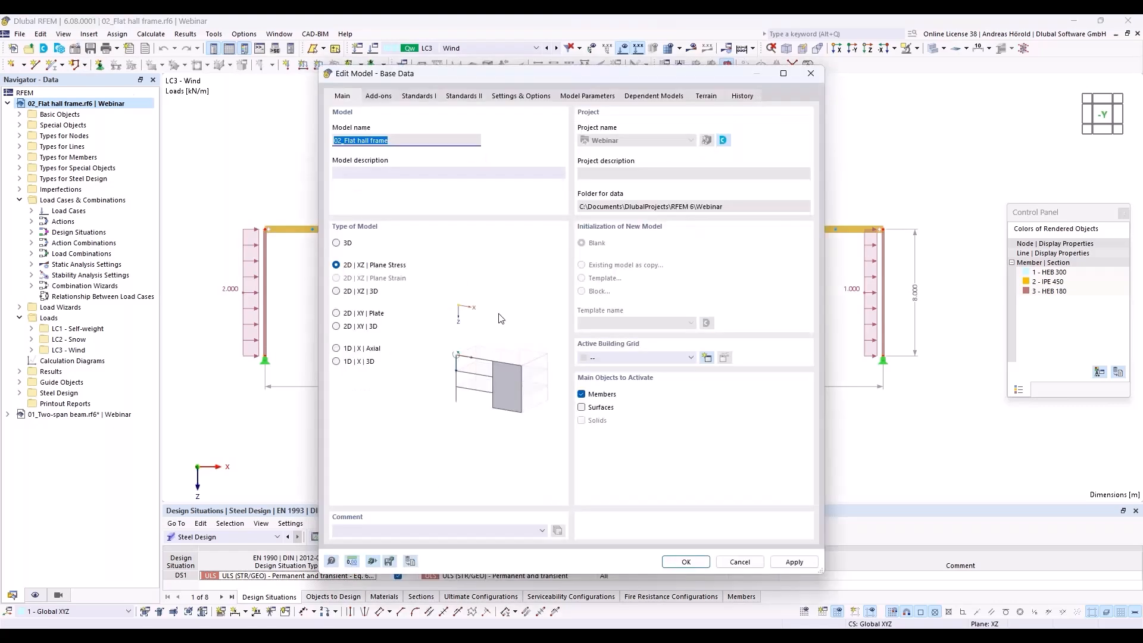
pyautogui.click(377, 100)
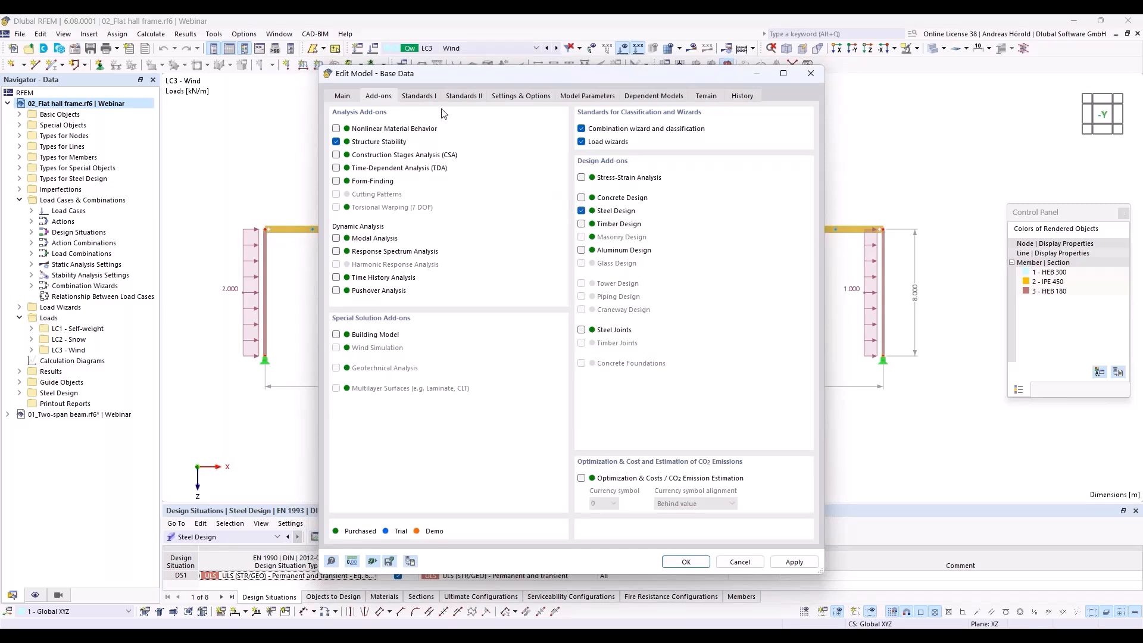
pyautogui.click(418, 97)
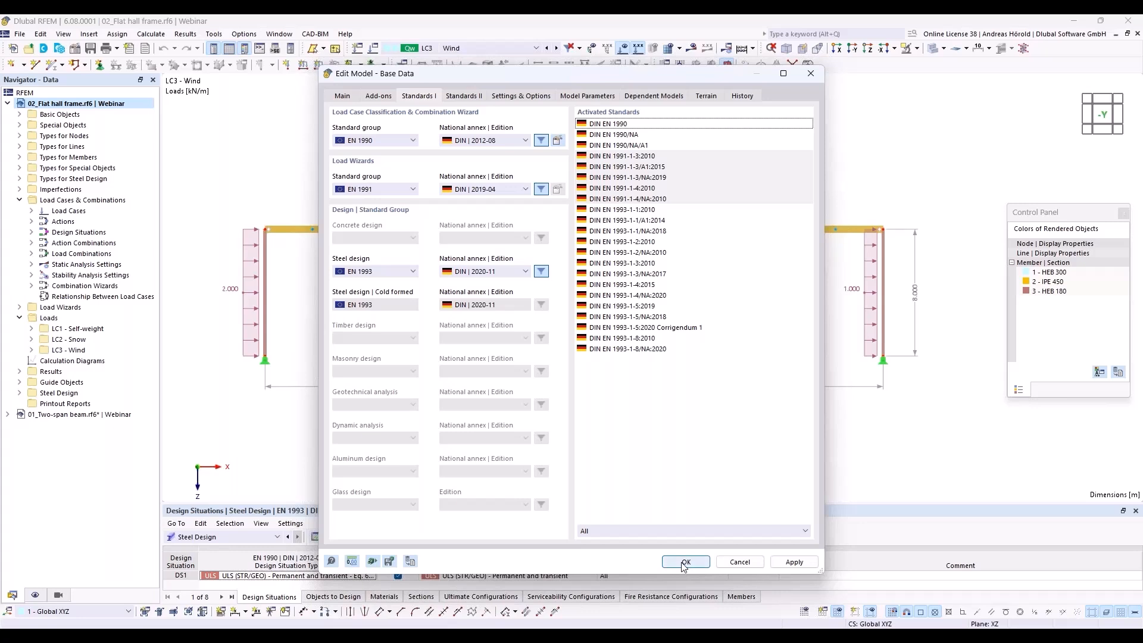
pyautogui.click(733, 563)
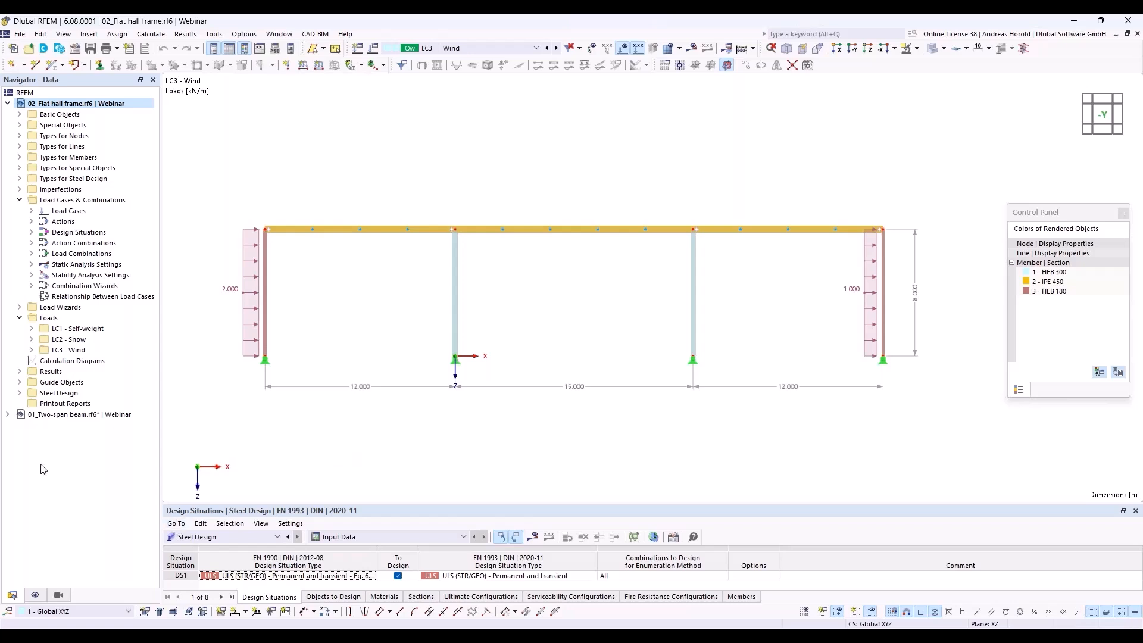
# Step: Assign combination wizard 2 - Load combinations | SA1 - Geometrically linear to design situation DS1
pyautogui.rightClick(80, 203)
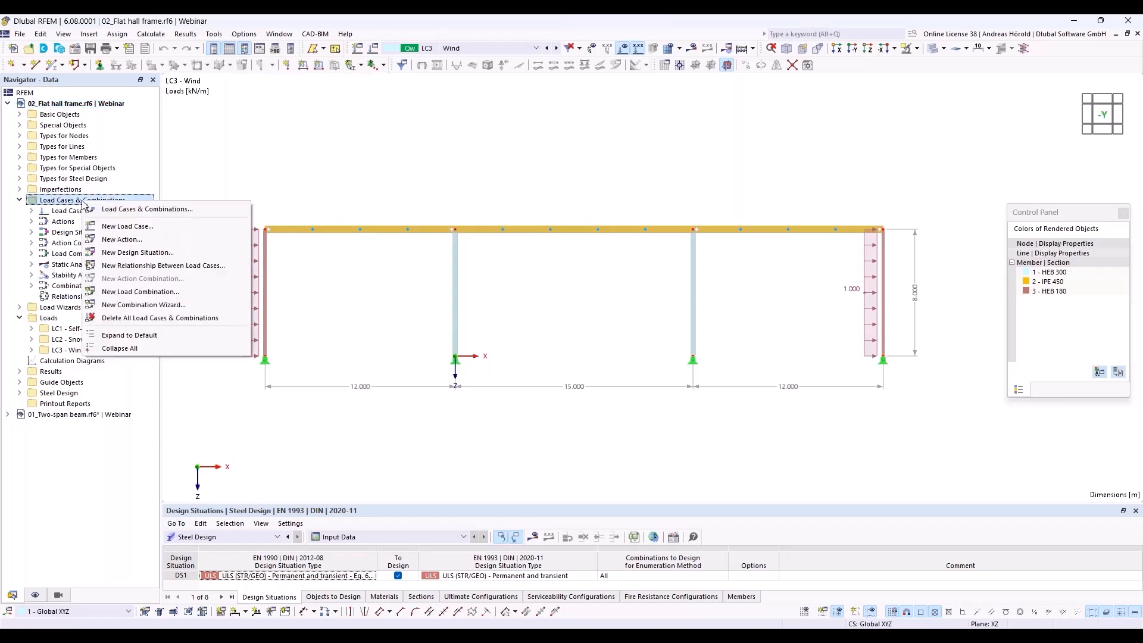
pyautogui.click(136, 209)
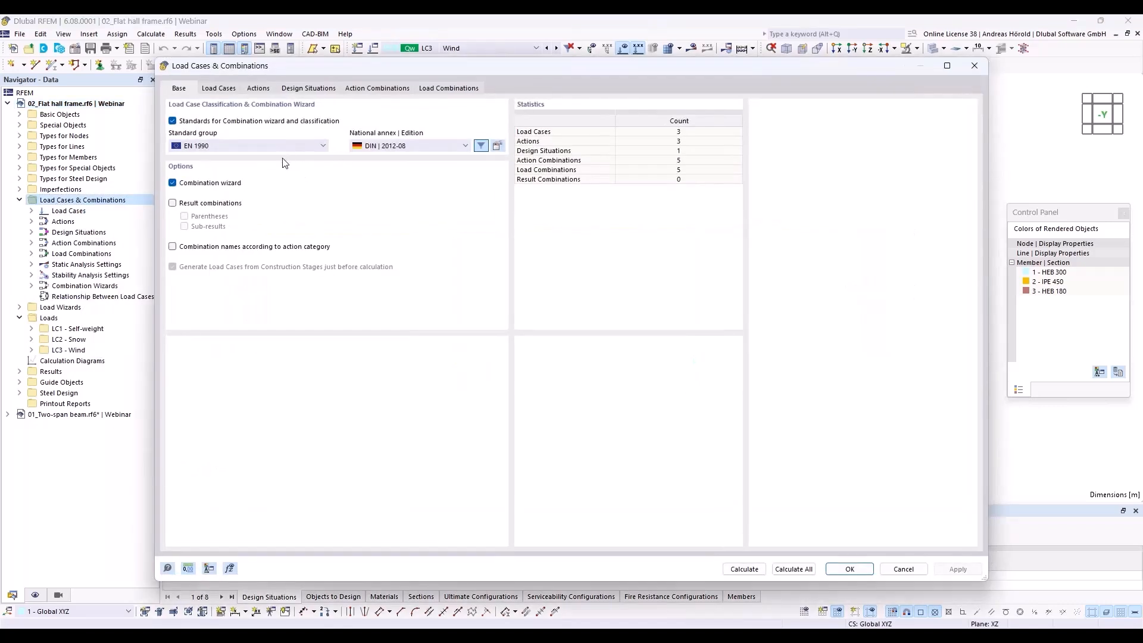
pyautogui.click(309, 89)
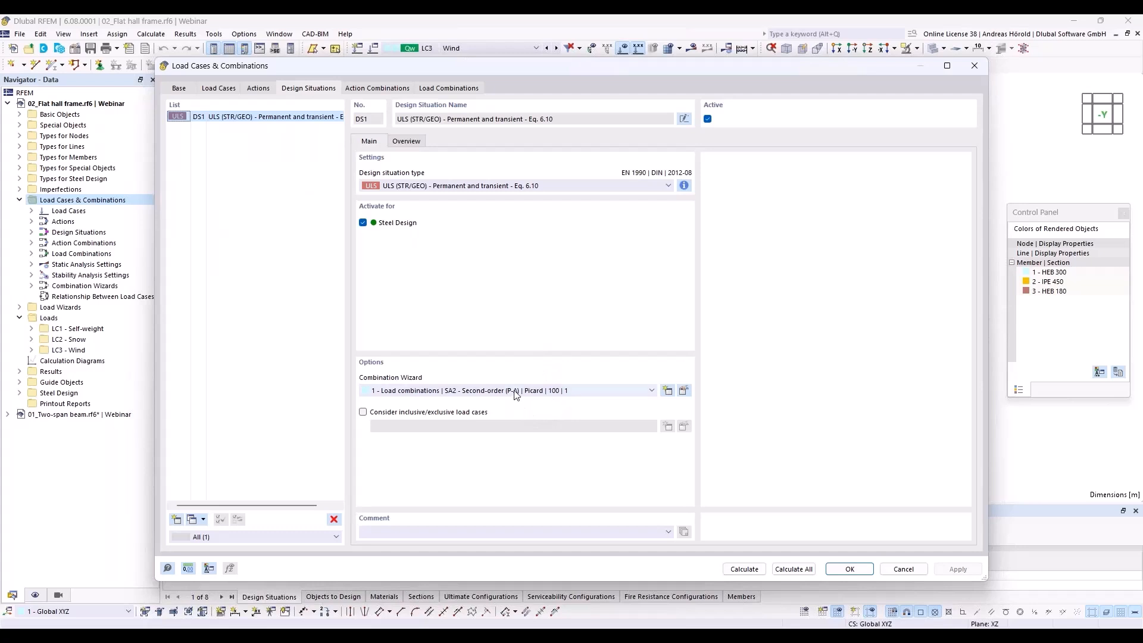
pyautogui.click(544, 392)
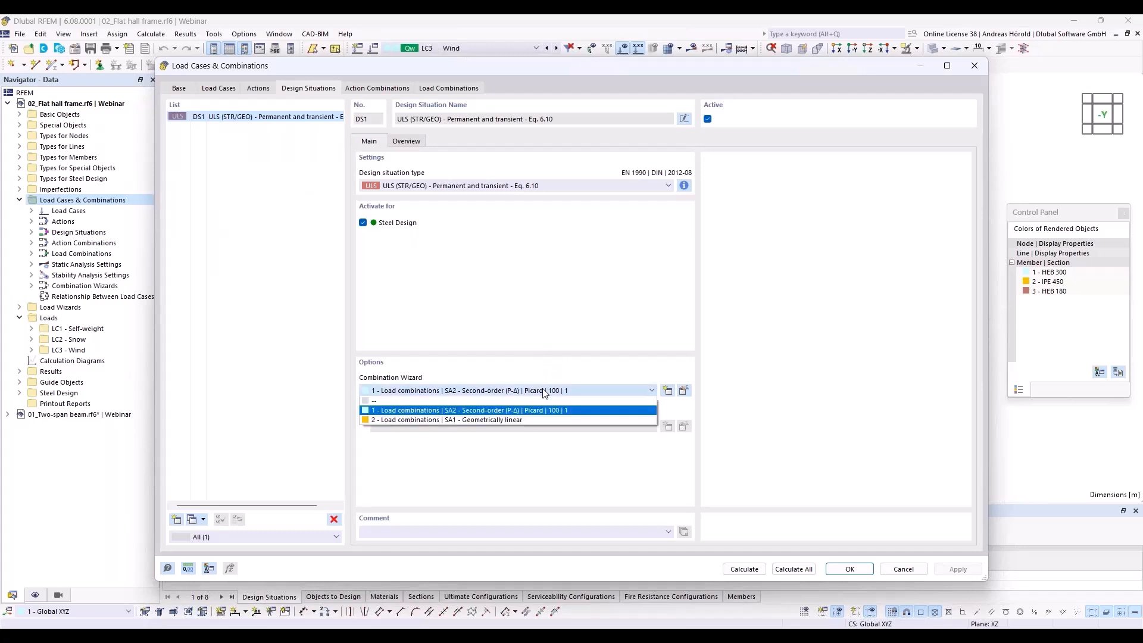
pyautogui.click(528, 420)
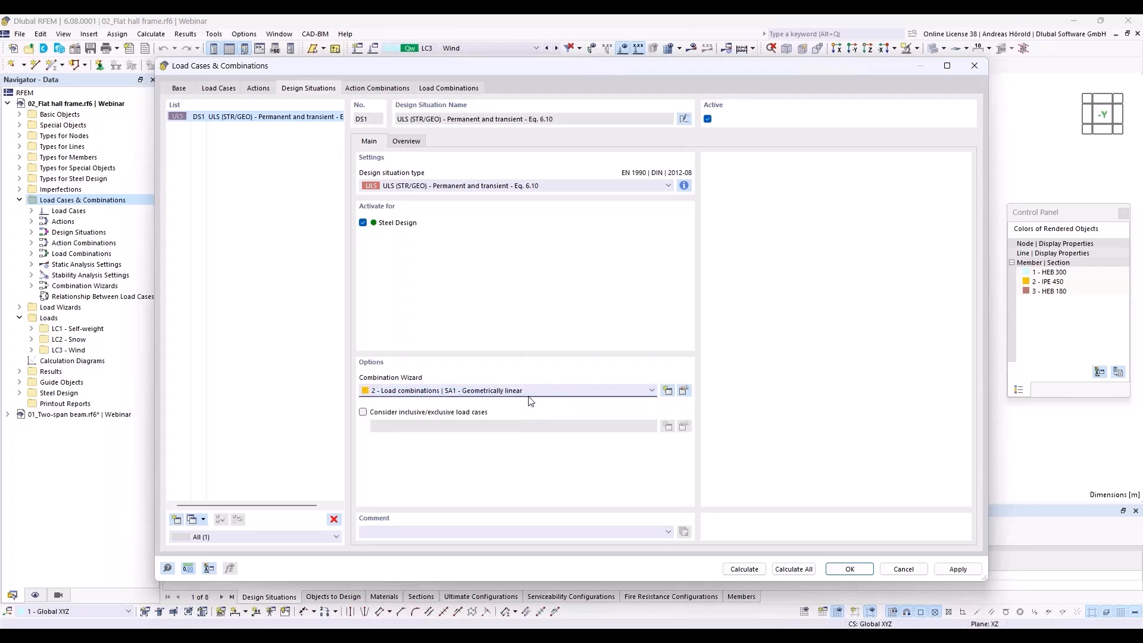
# Step: Activate stability analysis with ST1, linear eigenvalue method (Lanczos), in the geometrically linear combination wizard
pyautogui.click(684, 392)
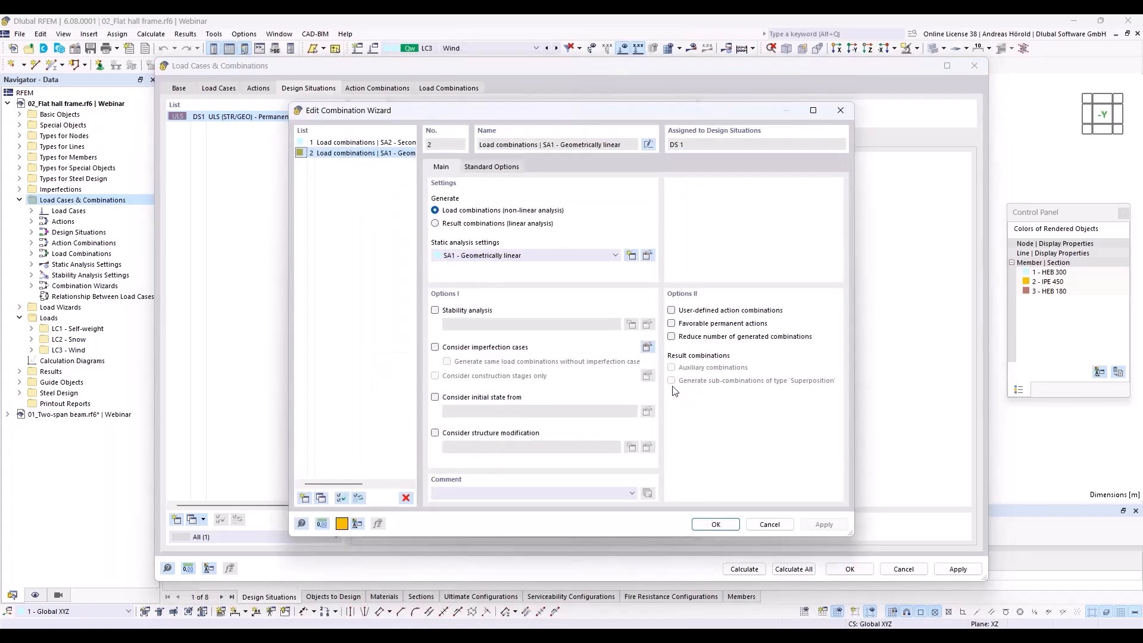
pyautogui.click(436, 310)
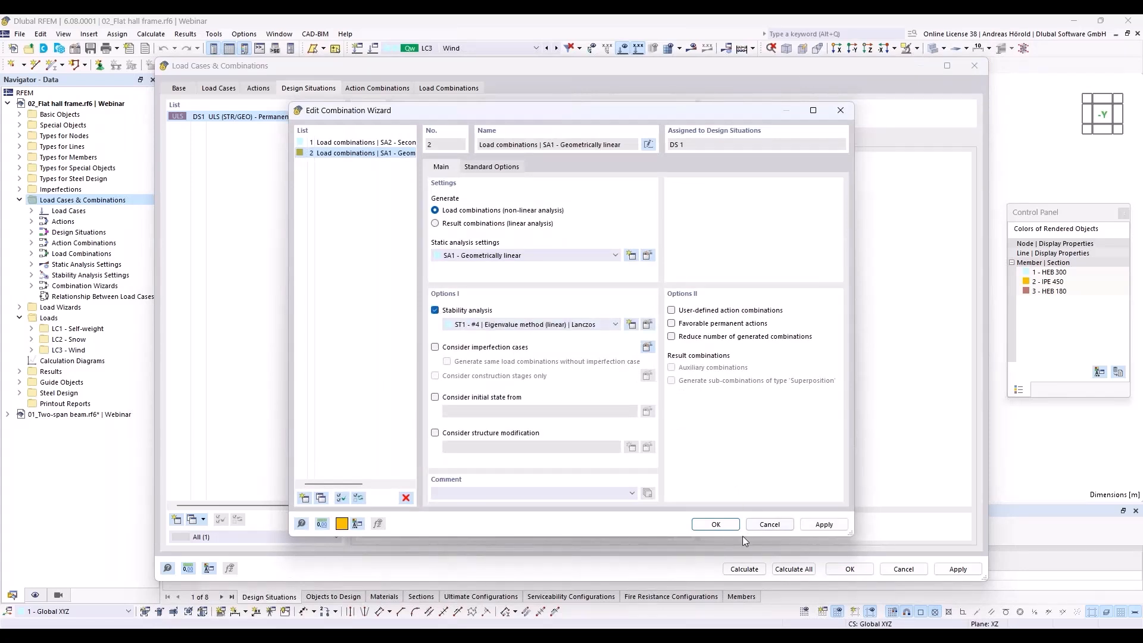
pyautogui.click(715, 524)
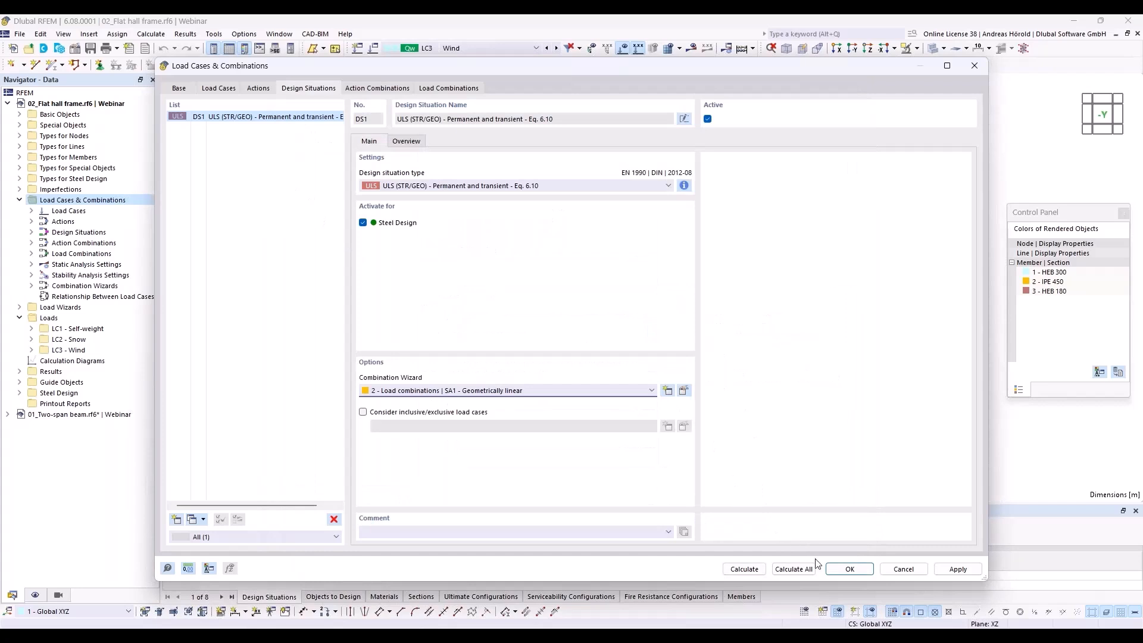
# Step: Calculate all load cases and combinations and enlarge the results summary to include the minimum critical load factor
pyautogui.click(792, 569)
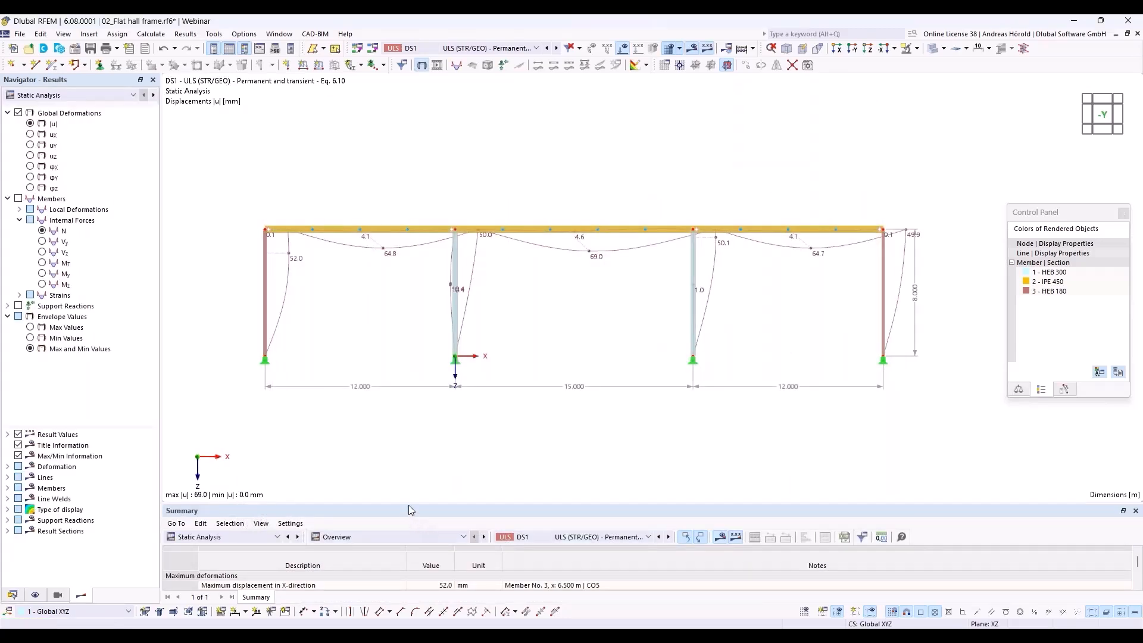
pyautogui.moveTo(408, 507); pyautogui.dragTo(410, 425)
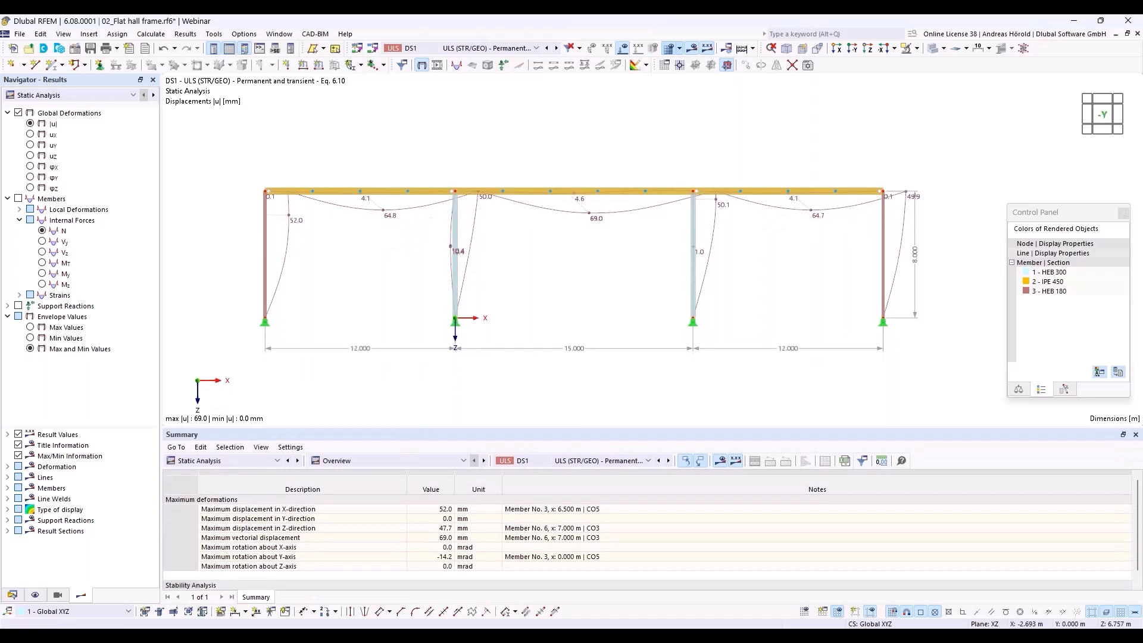
pyautogui.moveTo(413, 427); pyautogui.dragTo(413, 386)
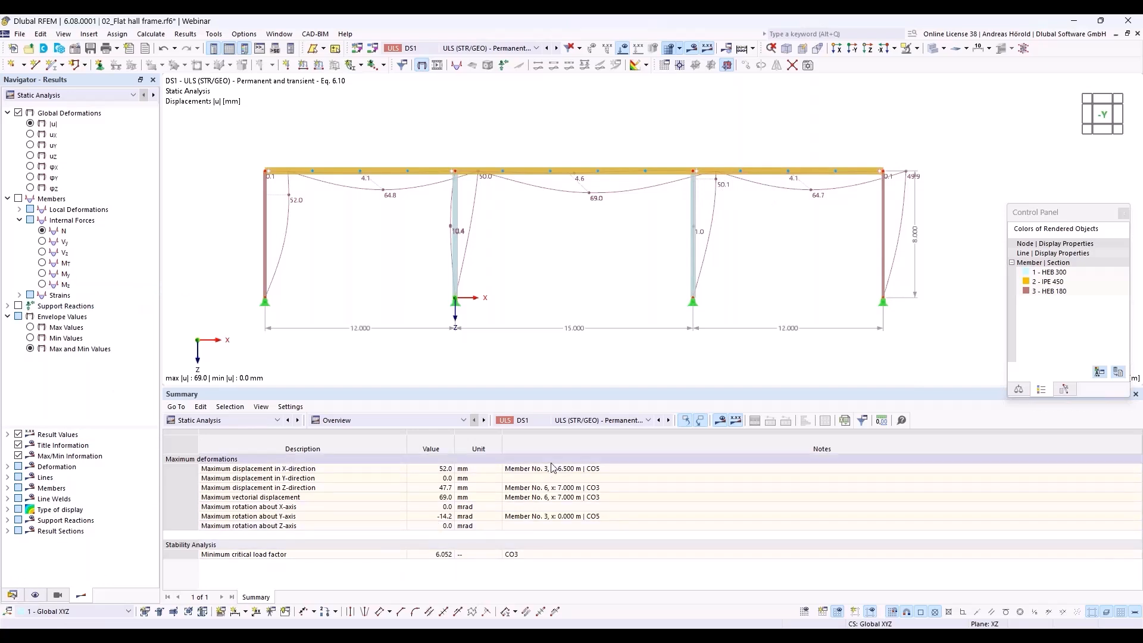
# Step: Show the stability analysis results by member for load combination CO3
pyautogui.click(251, 419)
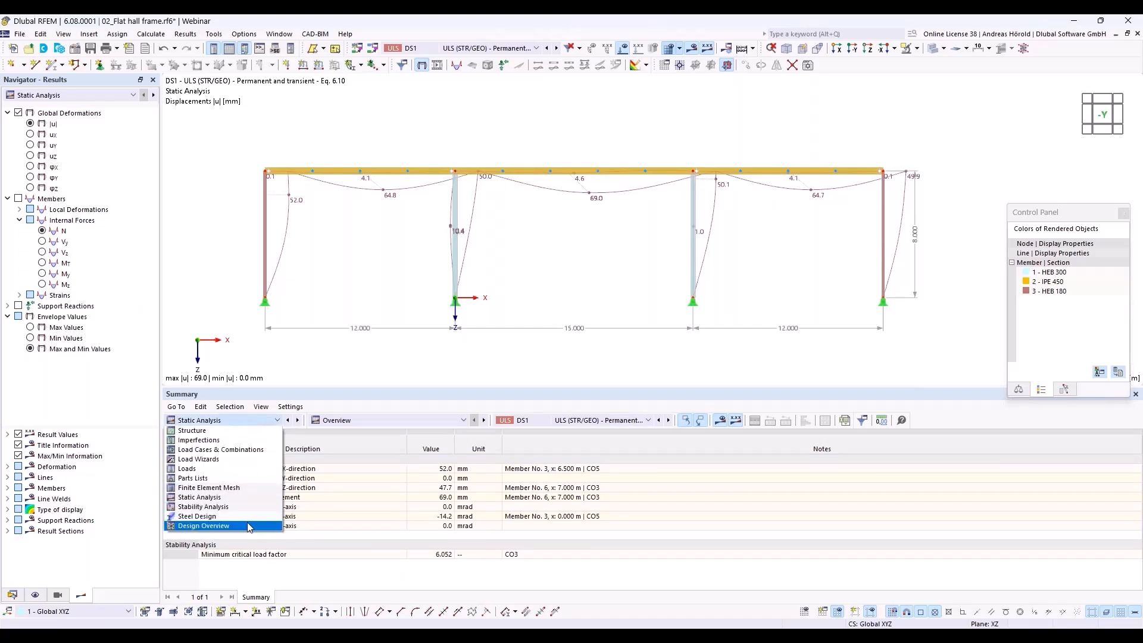
pyautogui.click(251, 507)
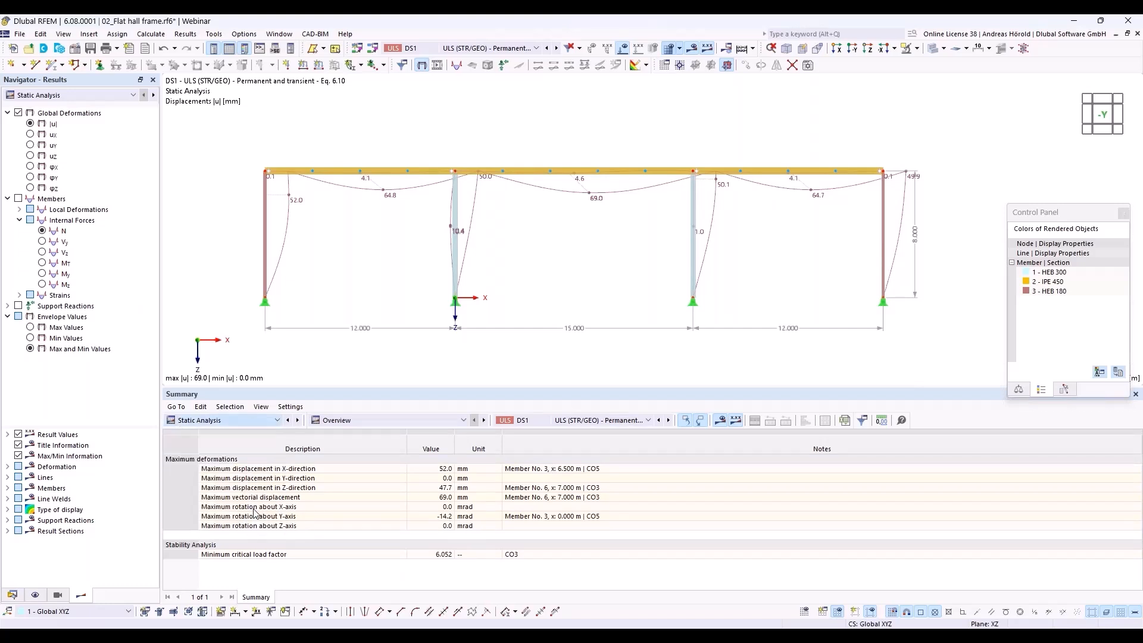
pyautogui.click(410, 420)
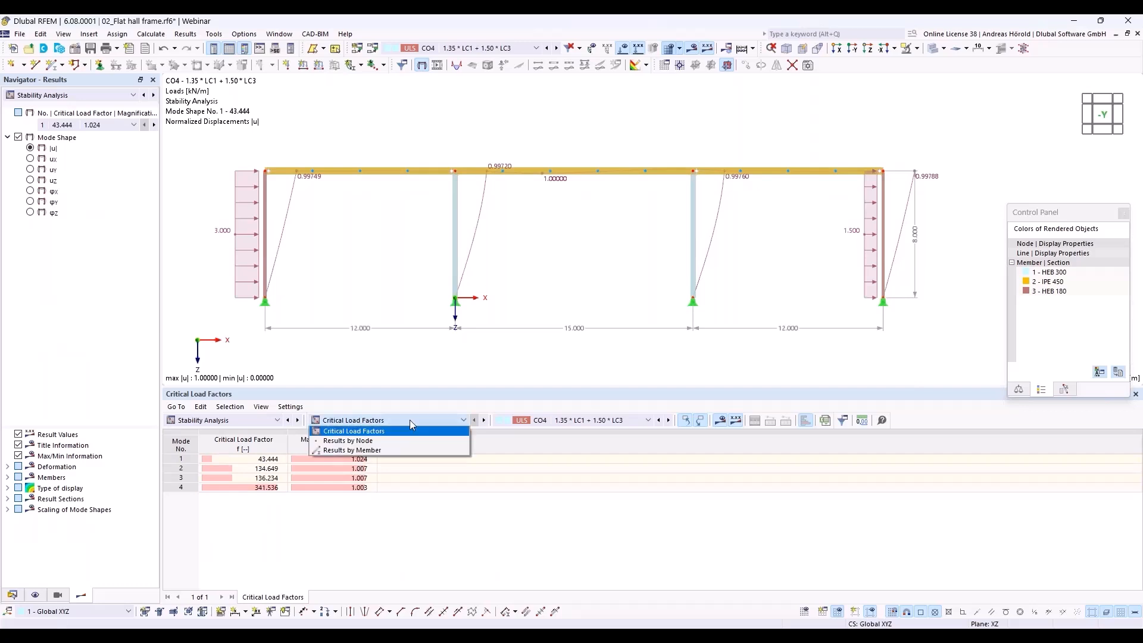
pyautogui.click(410, 451)
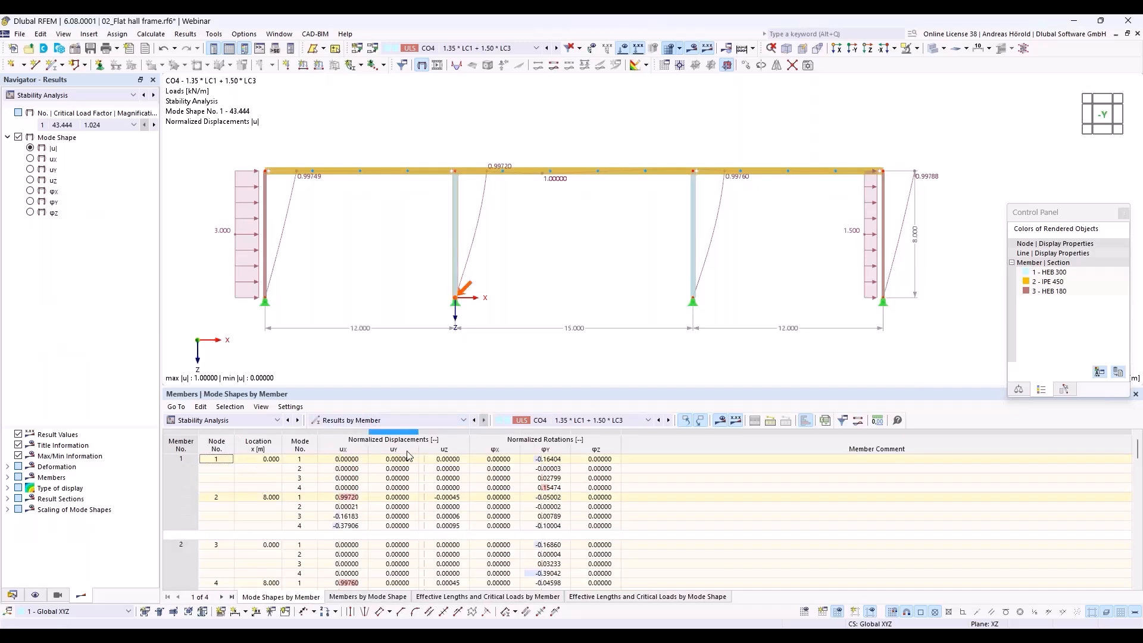
pyautogui.click(566, 424)
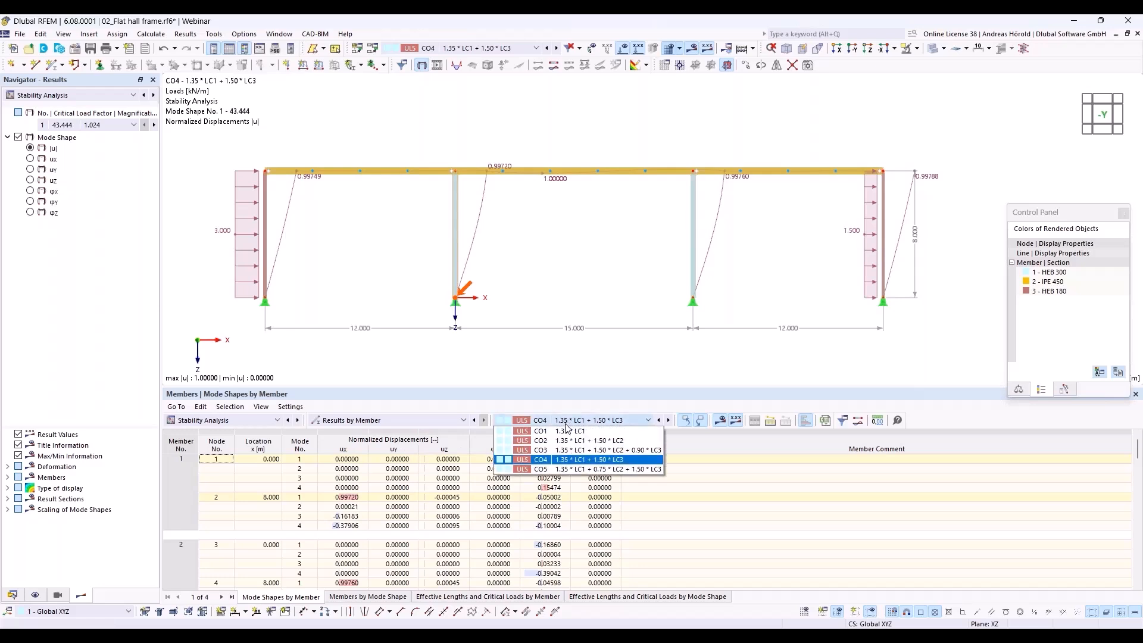
pyautogui.click(564, 453)
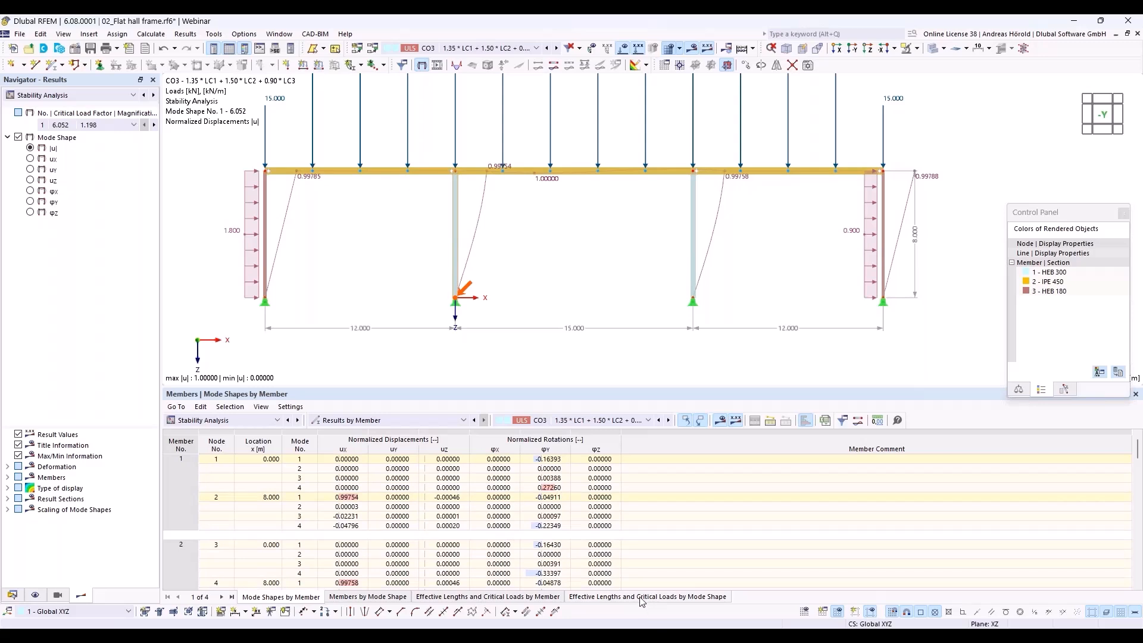
# Step: Examine the effective lengths and effective length factors of column members 1 to 4 for mode shape 1
pyautogui.click(521, 598)
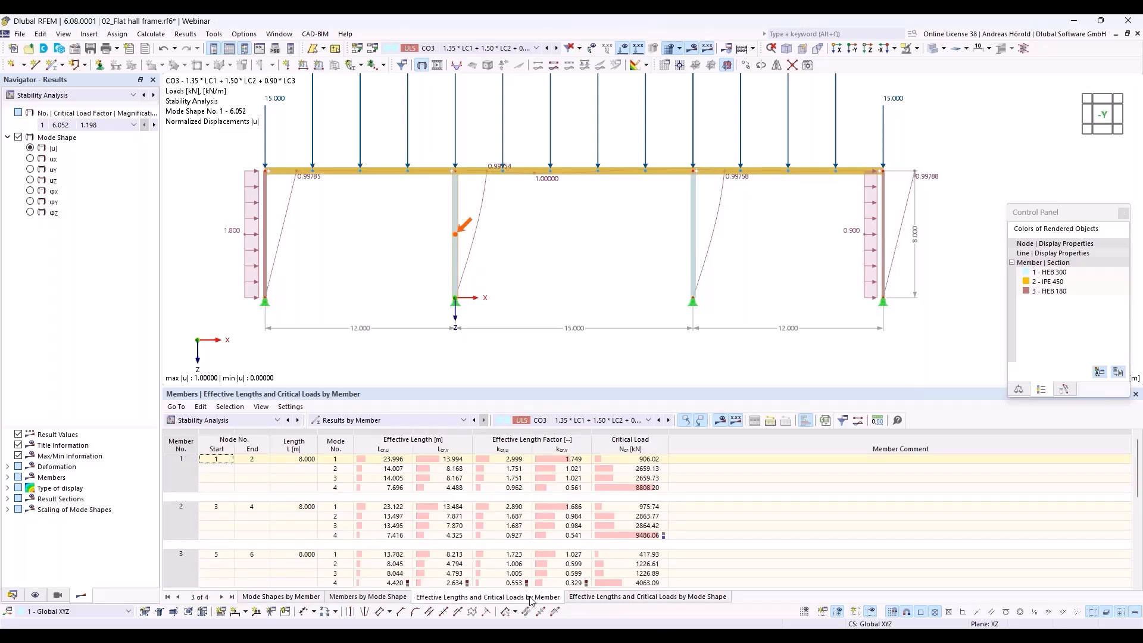
pyautogui.click(513, 459)
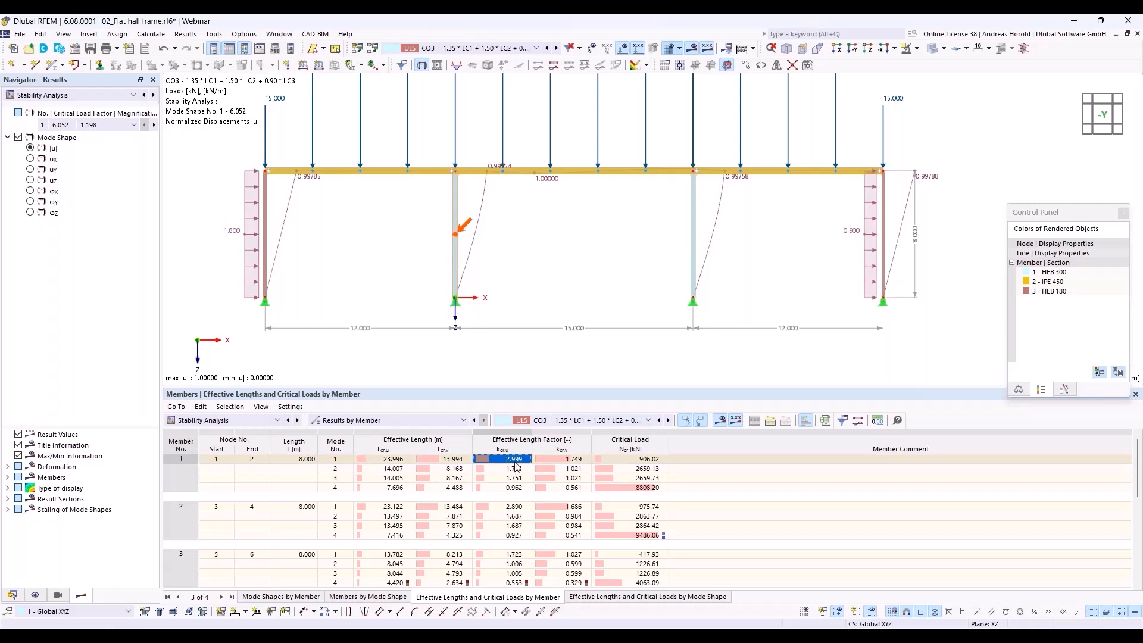
pyautogui.click(514, 507)
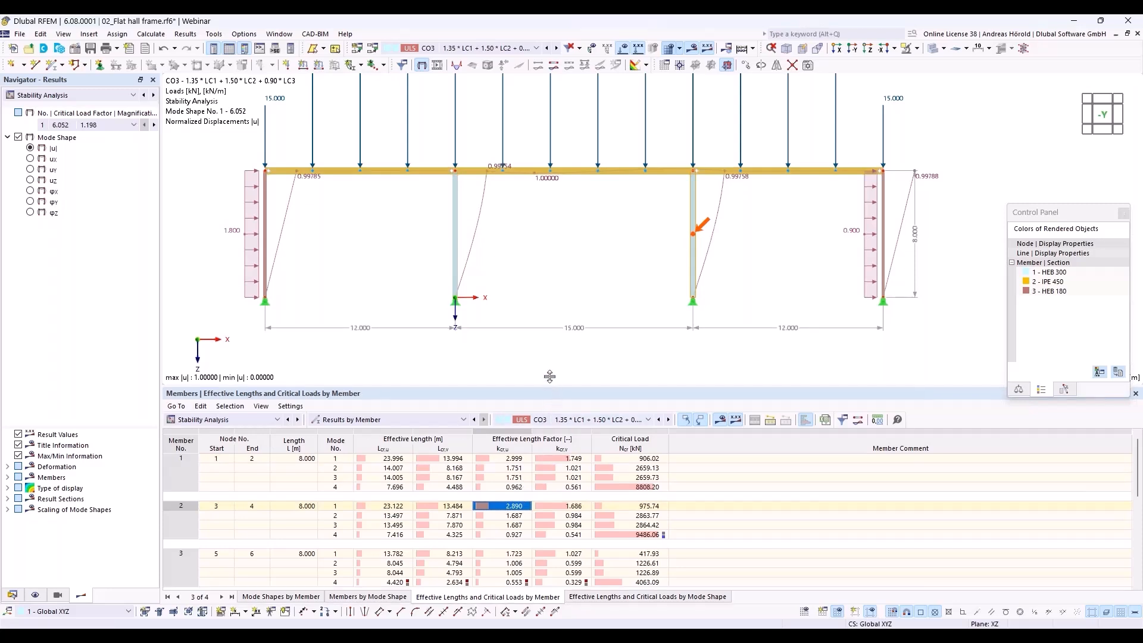
pyautogui.moveTo(549, 388); pyautogui.dragTo(549, 342)
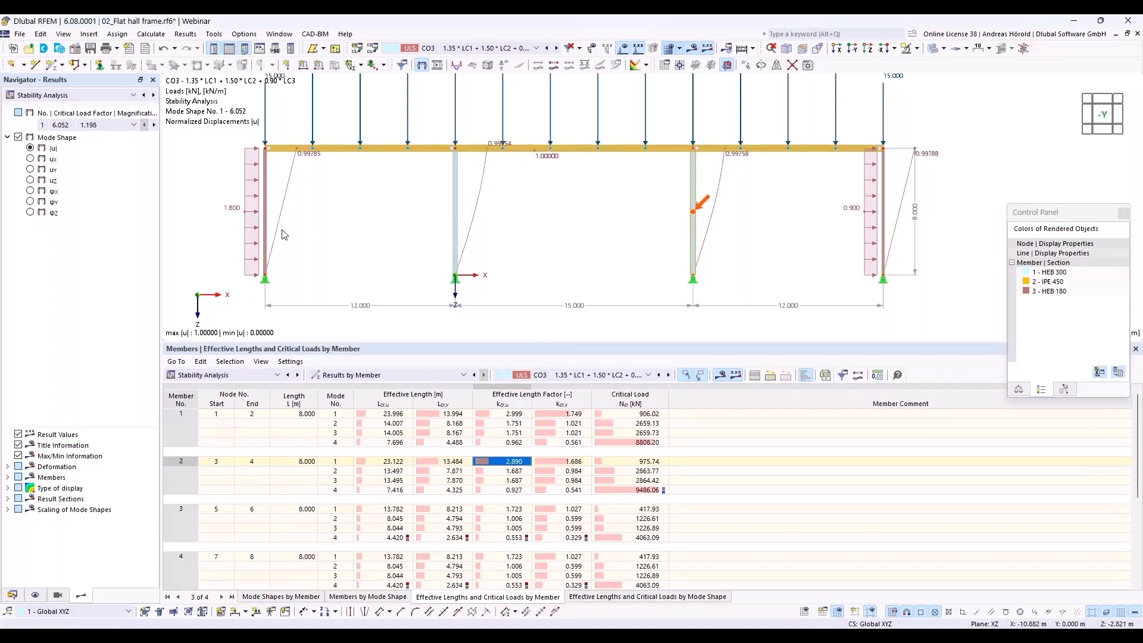
pyautogui.click(513, 510)
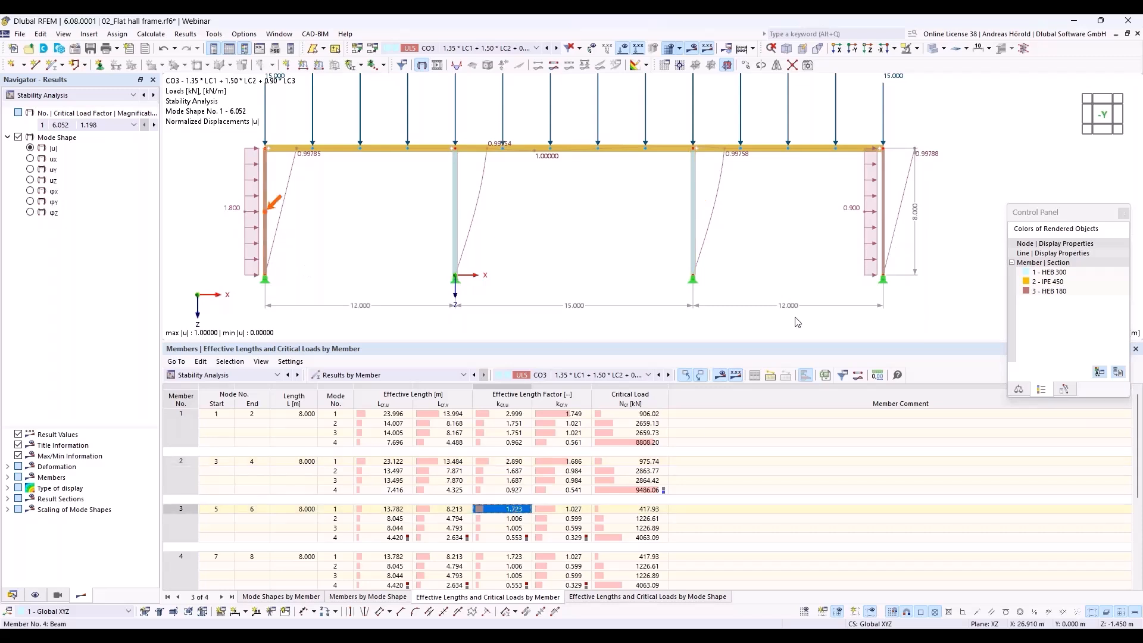
pyautogui.click(510, 558)
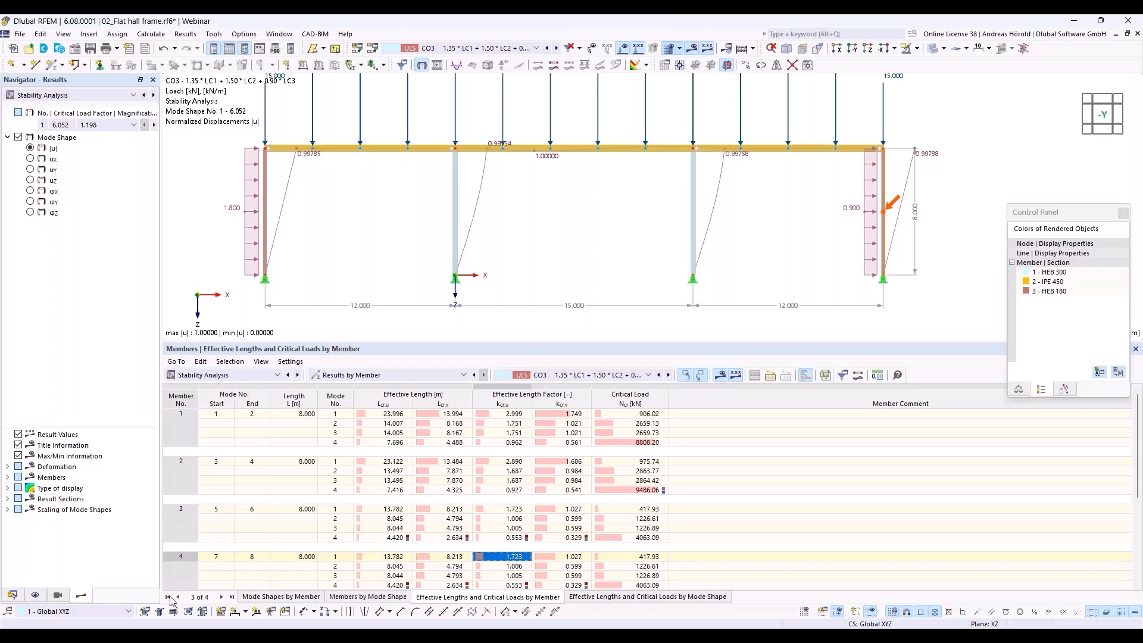
# Step: Assign combination wizard 1, SA2 second-order (P-Δ) Picard, to design situation DS1, check its imperfection settings, and accept deleting the existing results
pyautogui.click(12, 595)
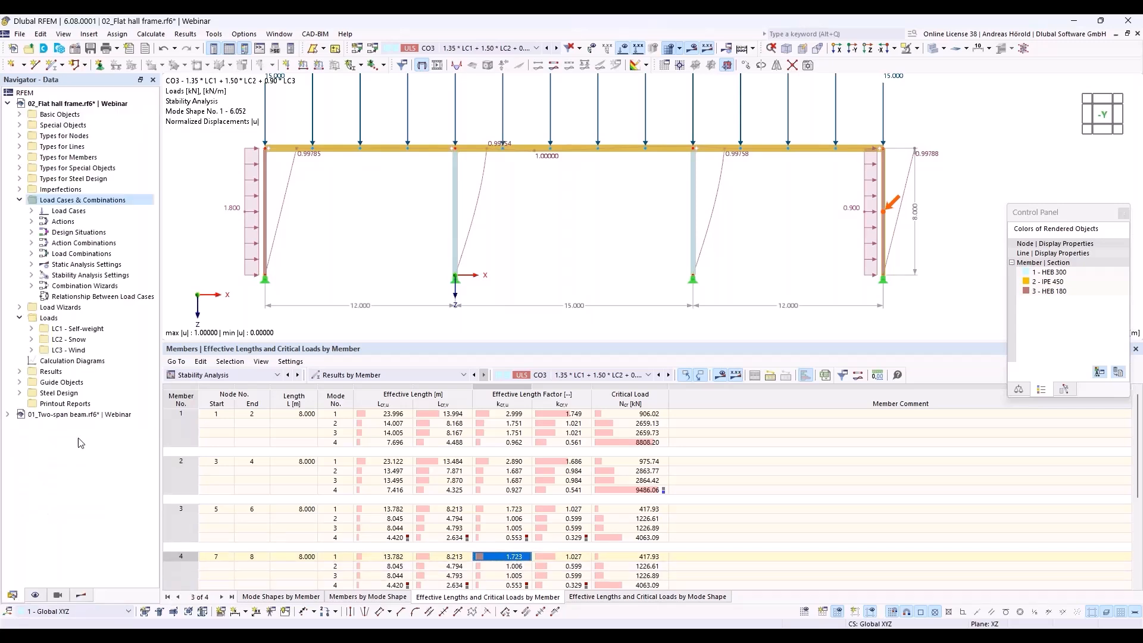
pyautogui.click(31, 233)
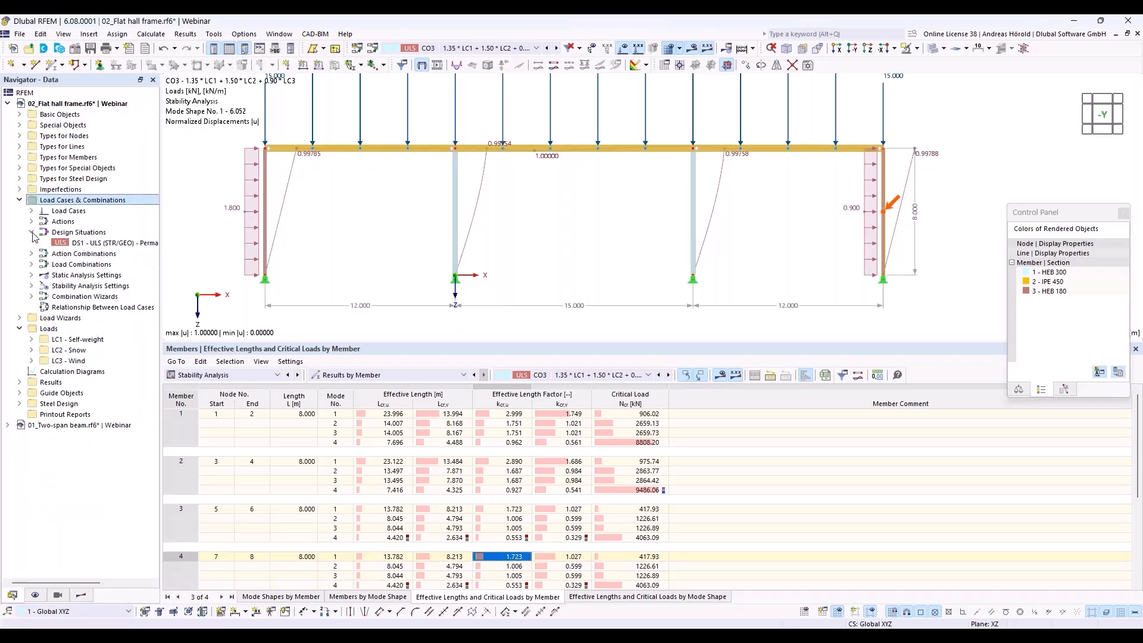
pyautogui.doubleClick(102, 244)
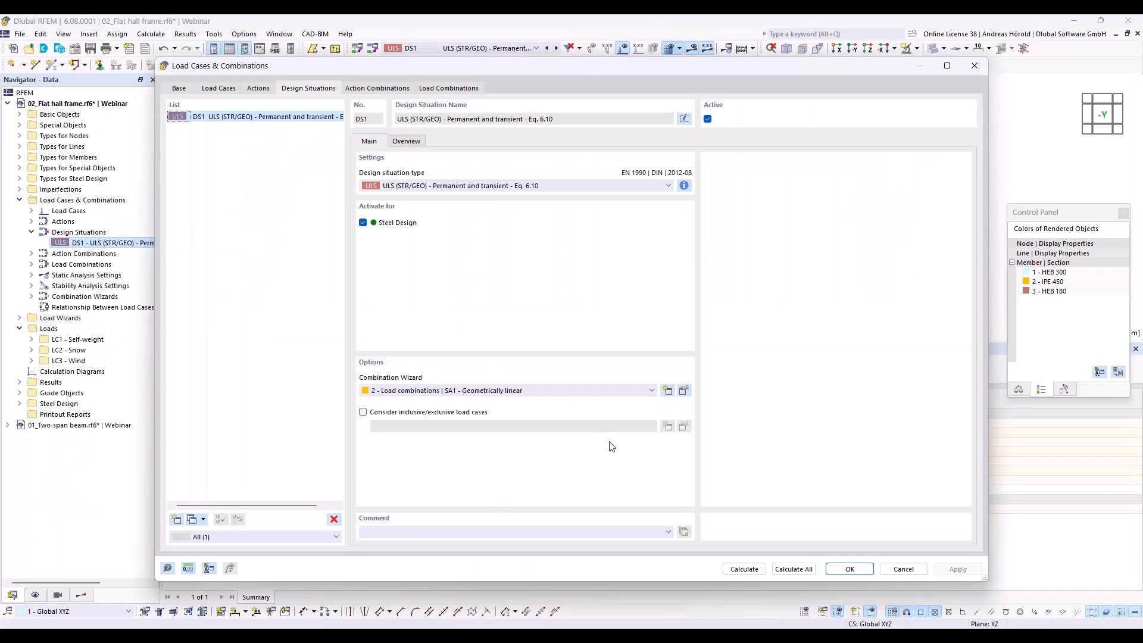
pyautogui.click(544, 393)
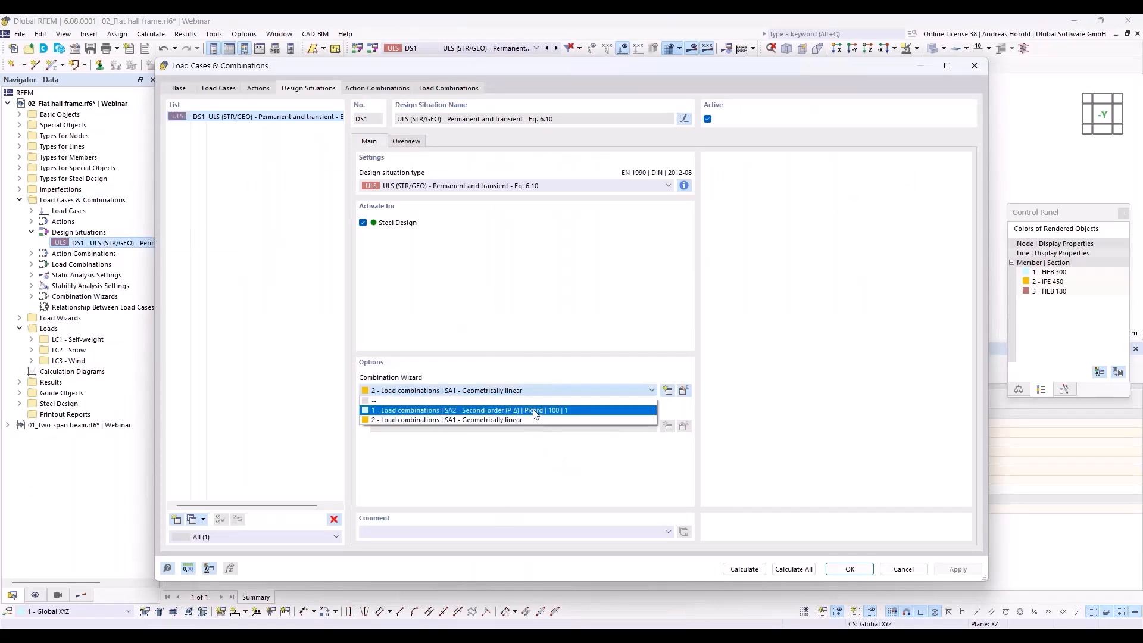
pyautogui.click(534, 411)
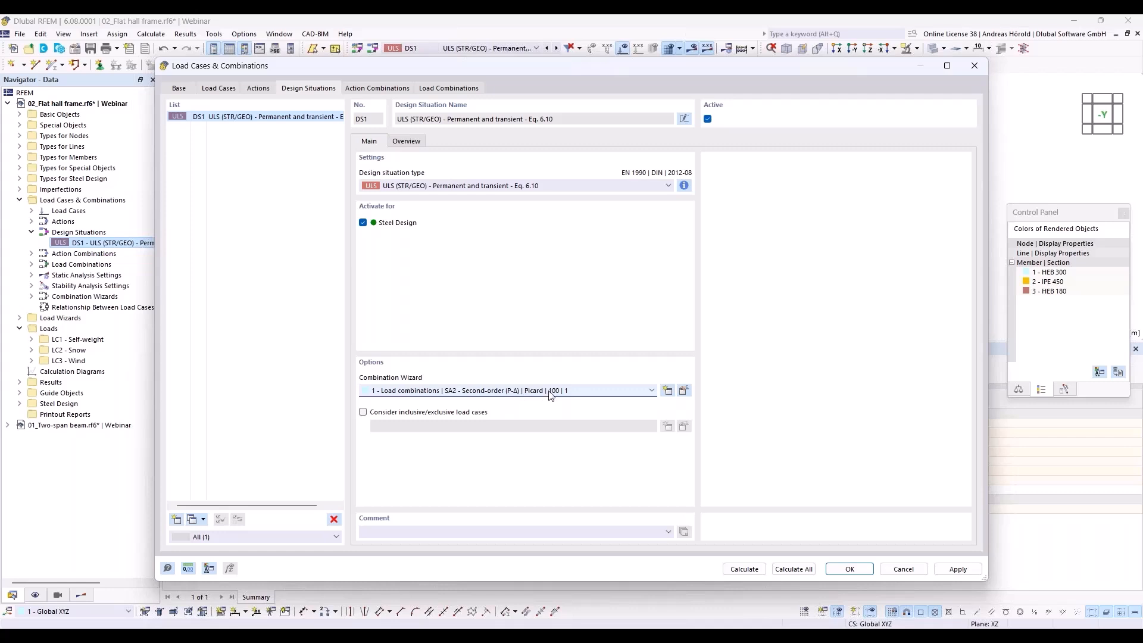
pyautogui.click(683, 392)
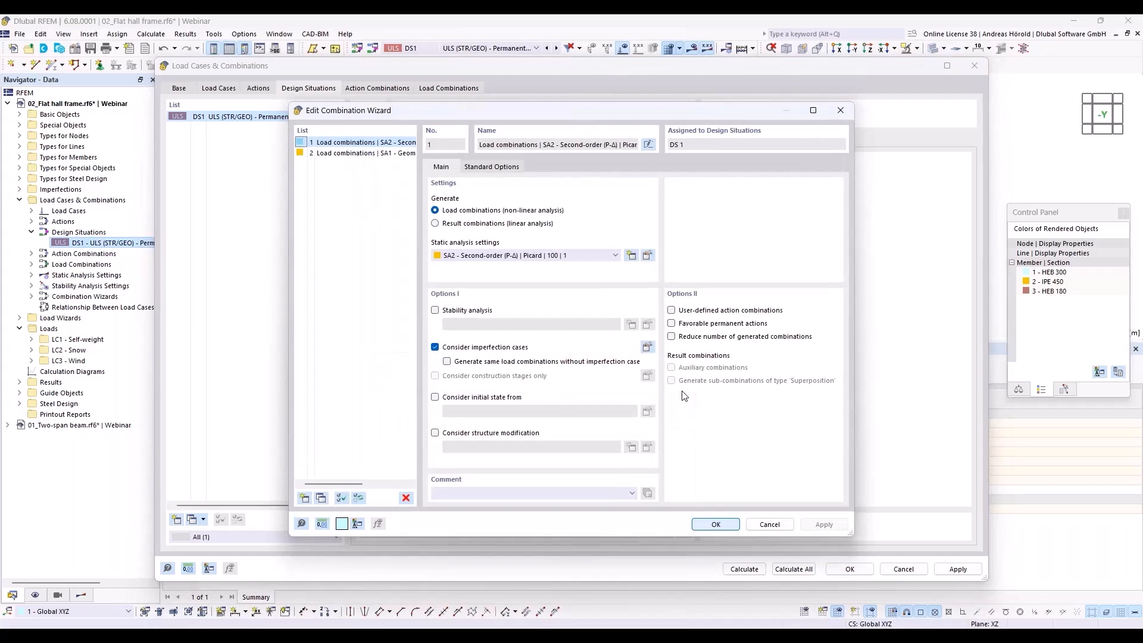
pyautogui.click(722, 525)
pyautogui.click(849, 569)
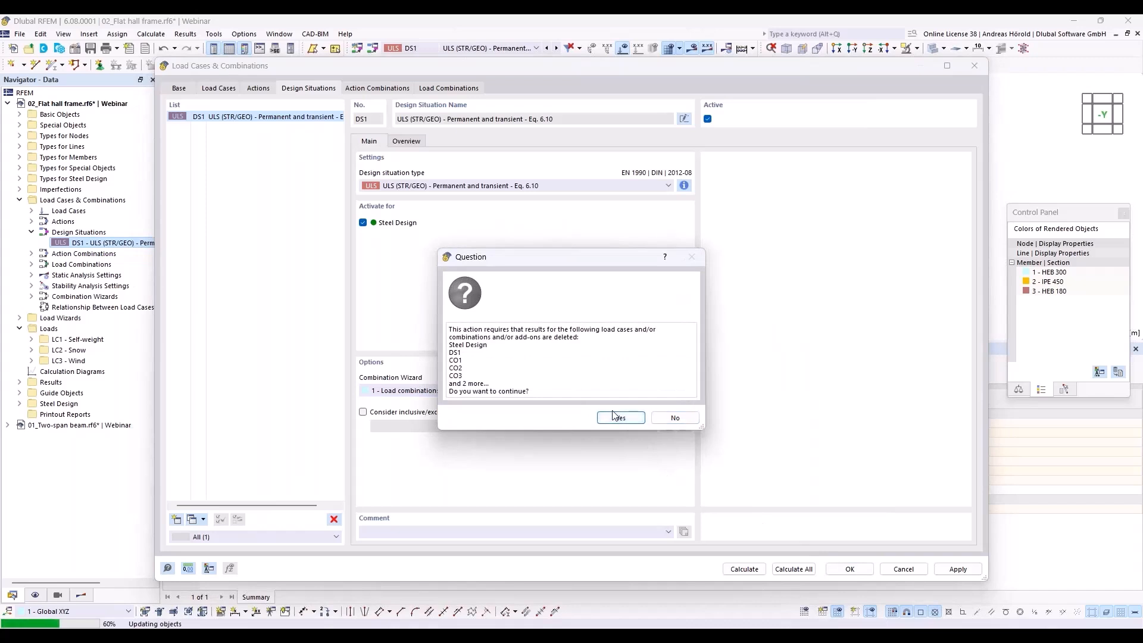
pyautogui.click(617, 418)
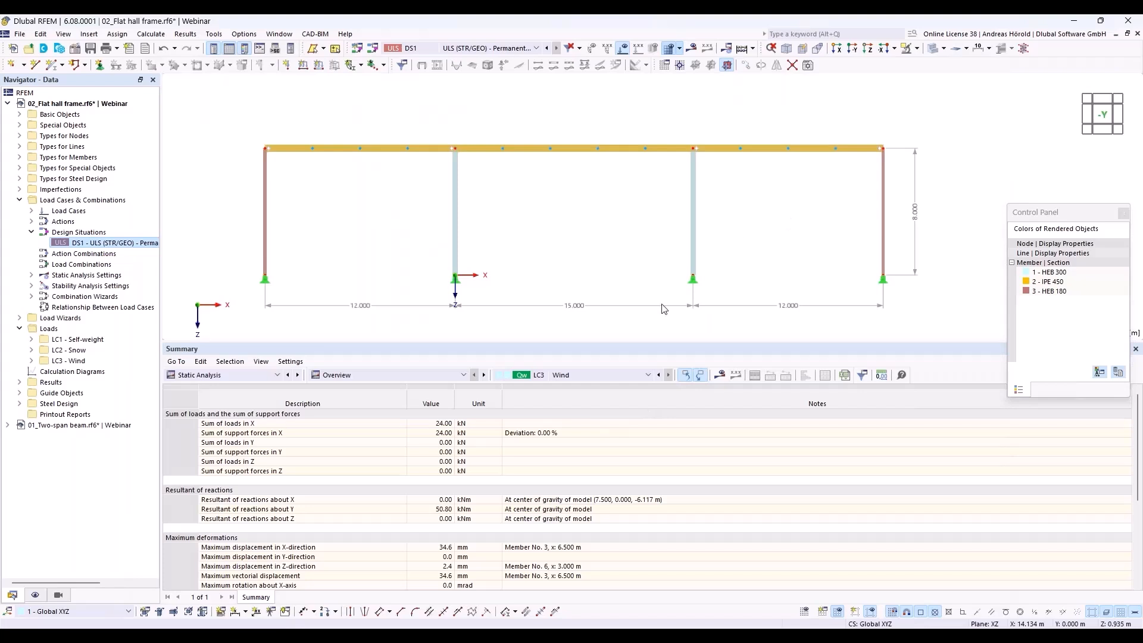
# Step: Create effective lengths for the two inner HEB 300 columns, members 1 and 2, with the major-axis factor ky/u set to 3.00
pyautogui.moveTo(658, 346); pyautogui.dragTo(652, 507)
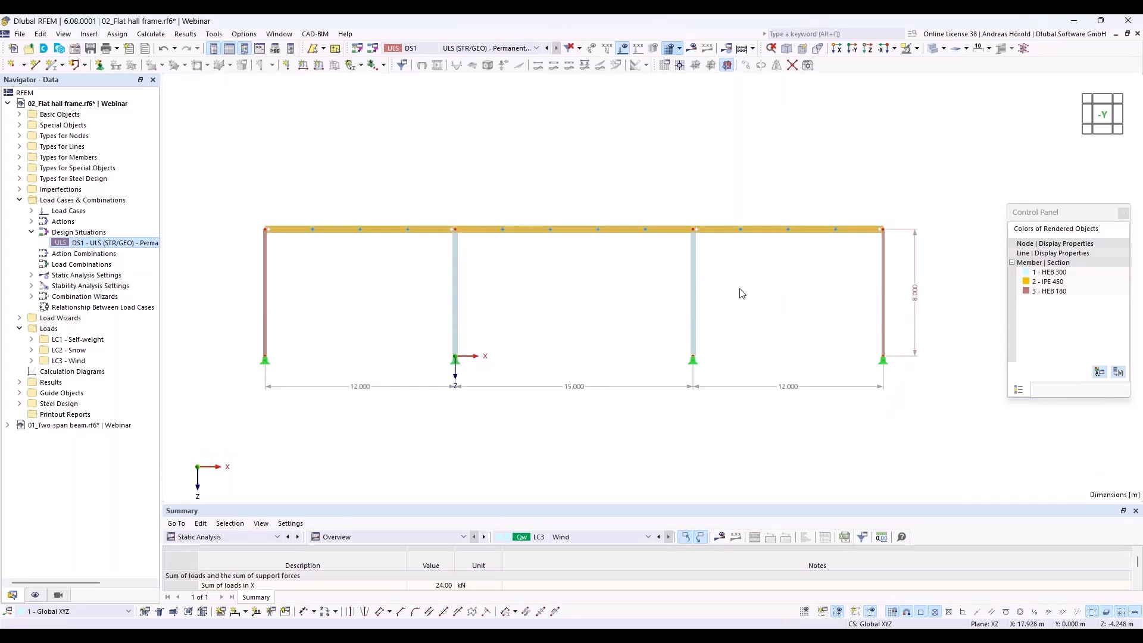
pyautogui.rightClick(455, 300)
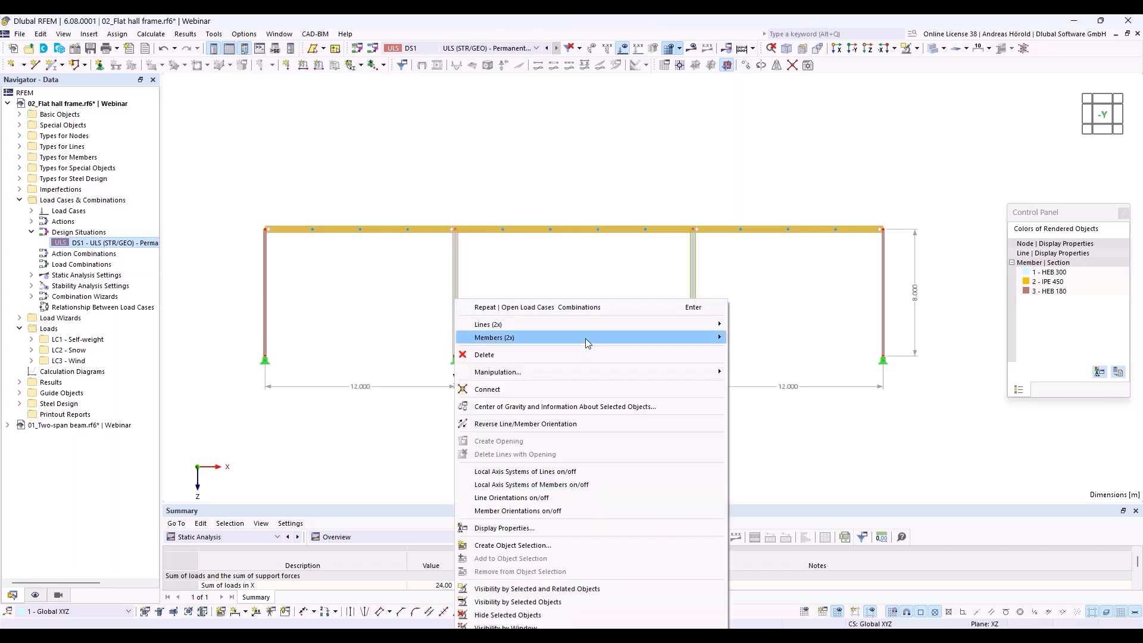
pyautogui.moveTo(588, 337)
pyautogui.click(751, 337)
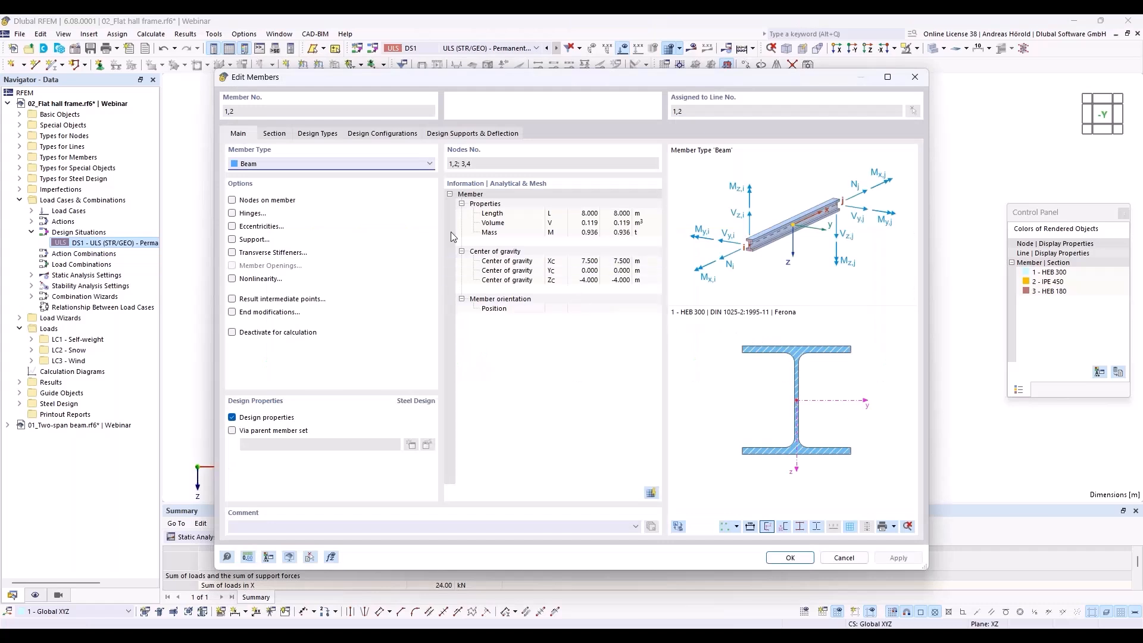
pyautogui.click(374, 135)
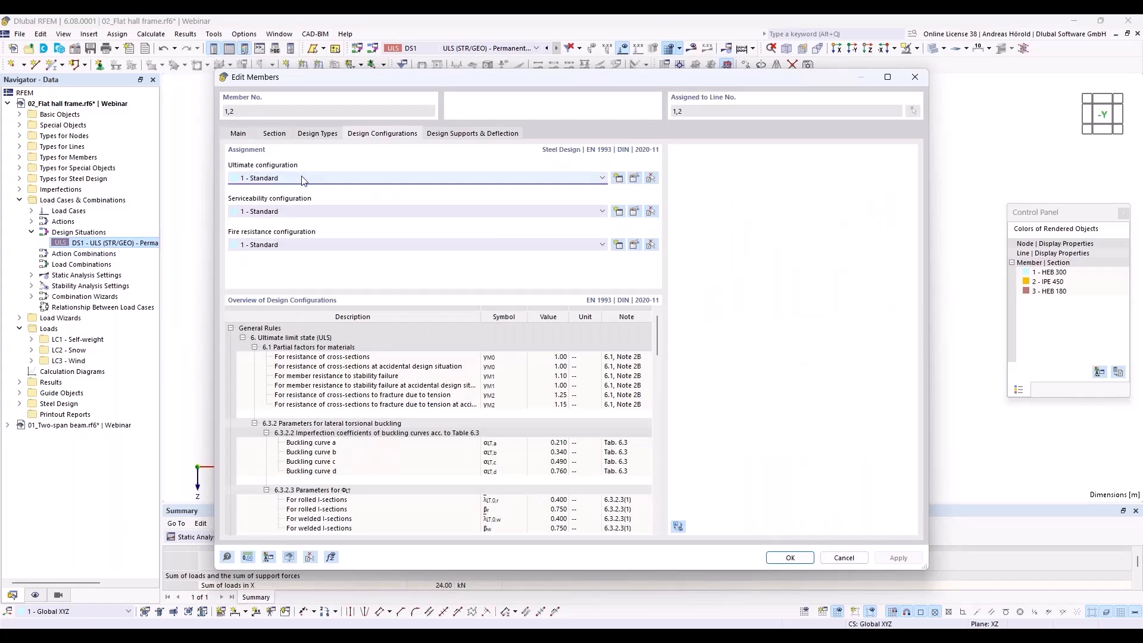
pyautogui.click(319, 134)
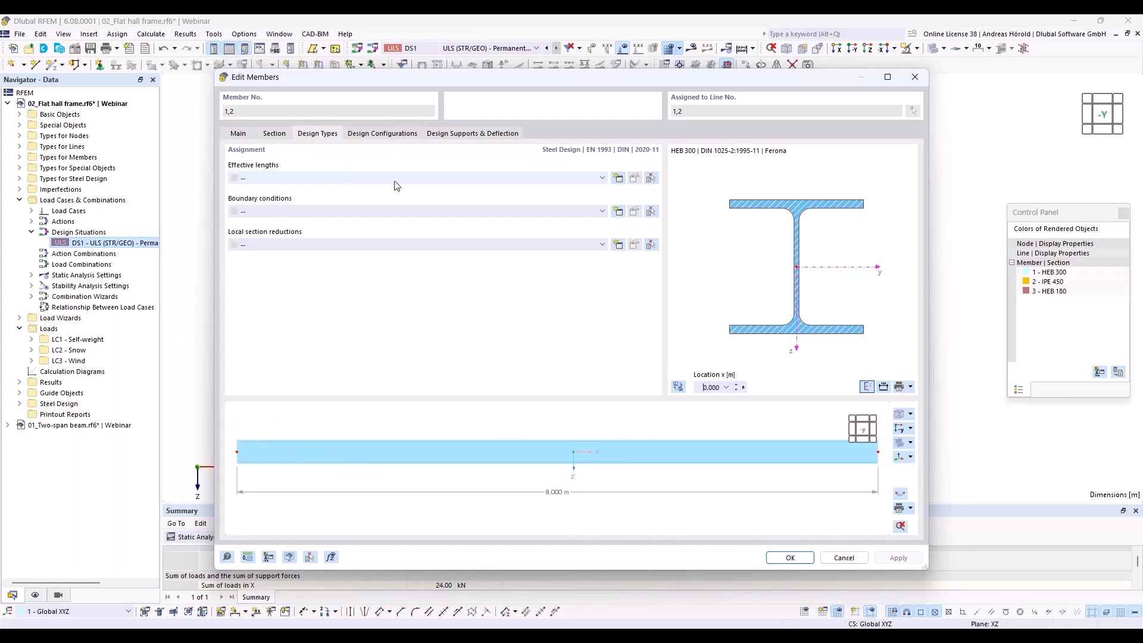
pyautogui.click(619, 179)
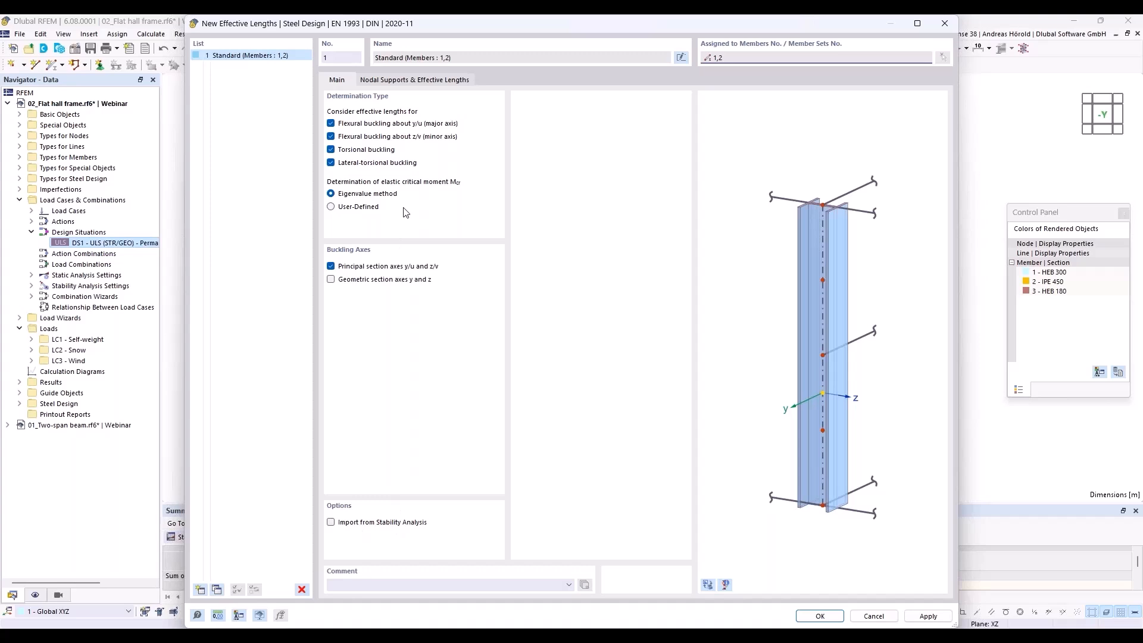
pyautogui.click(410, 82)
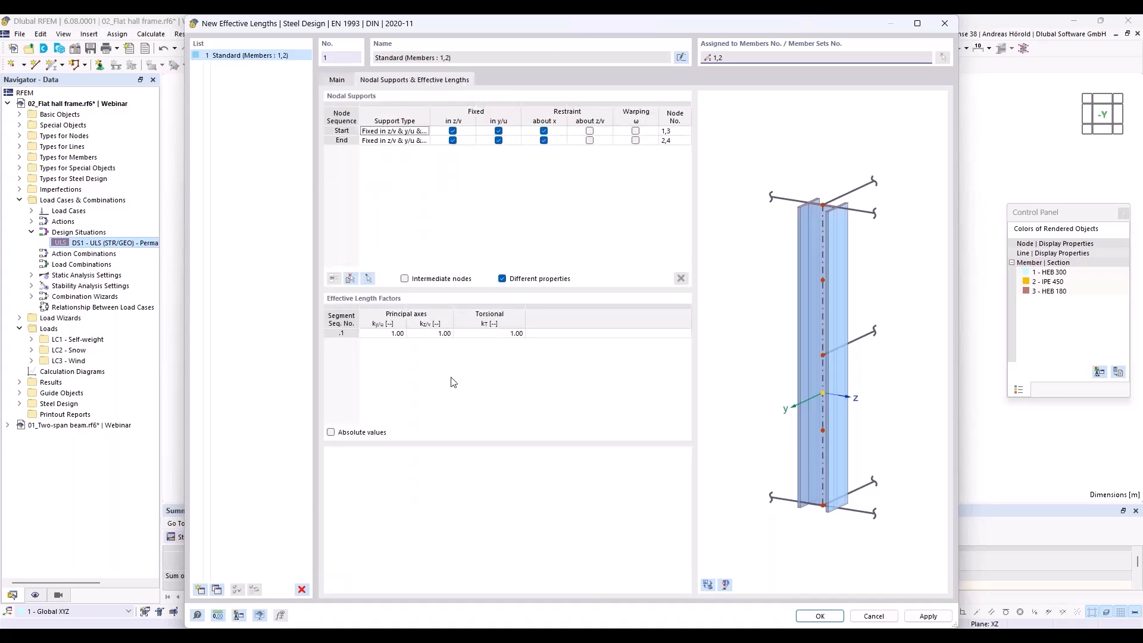
pyautogui.click(391, 334)
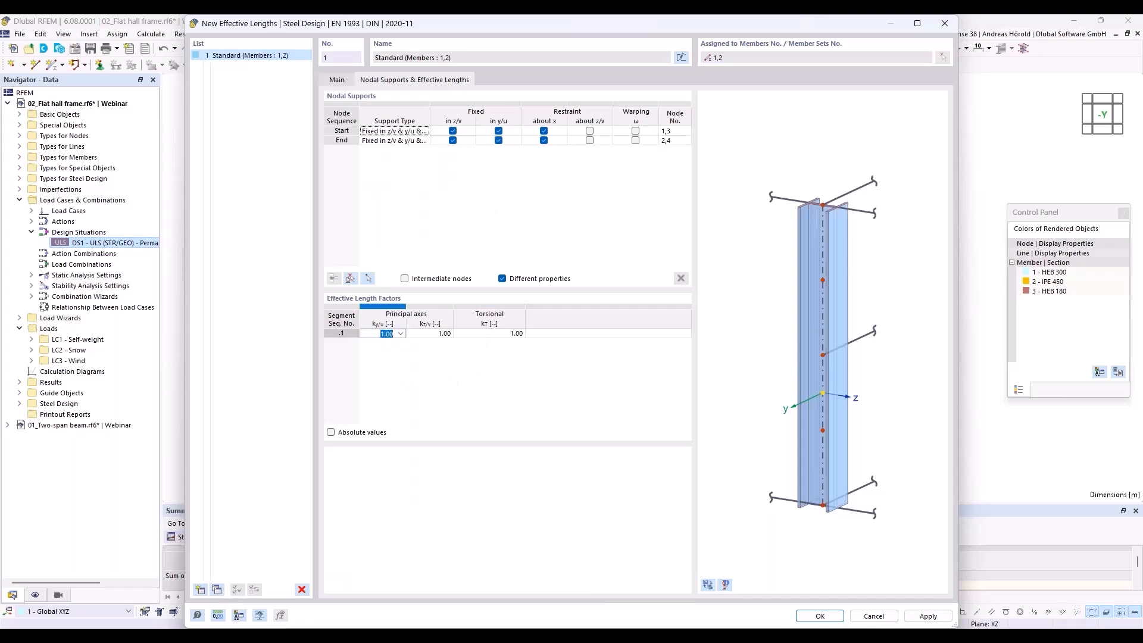
pyautogui.write('3')
pyautogui.click(819, 617)
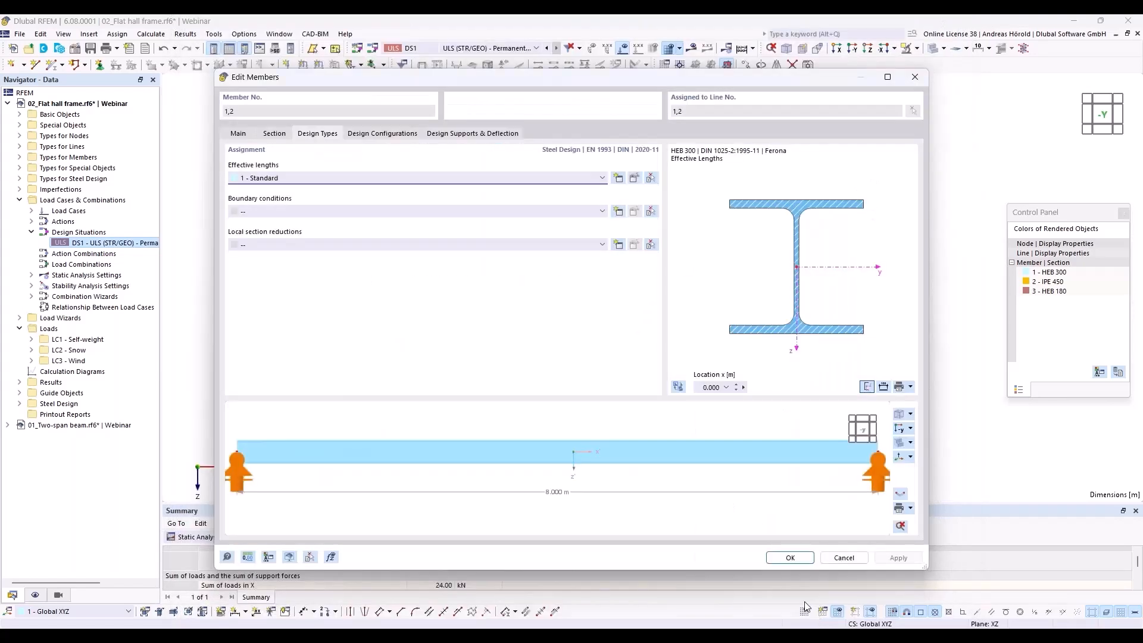
pyautogui.click(789, 558)
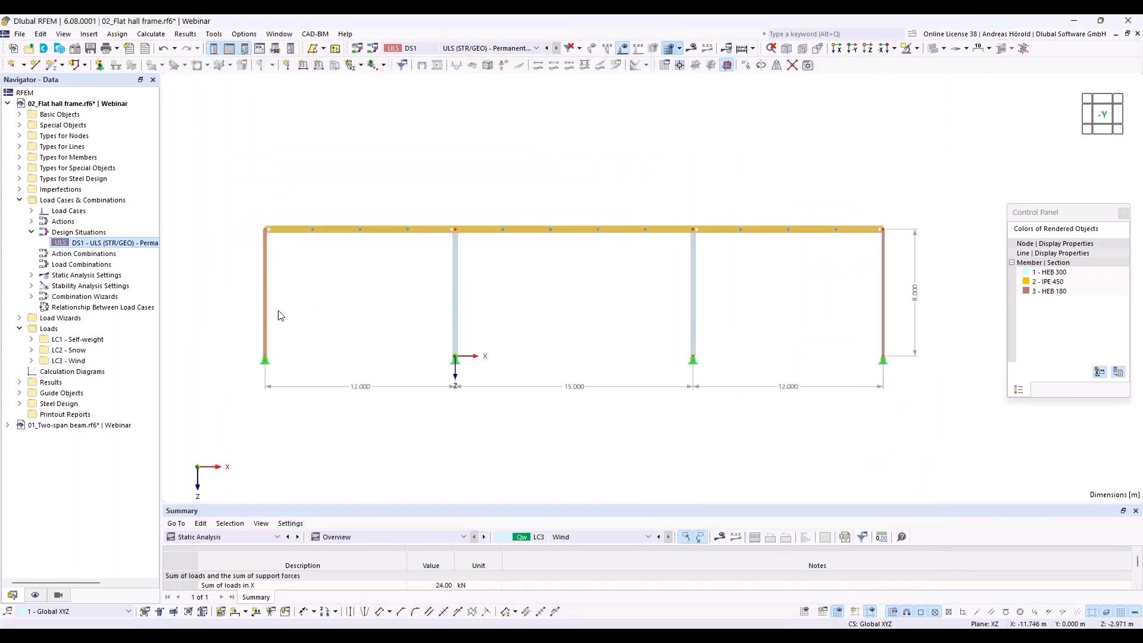
# Step: Create effective lengths for the two outer HEB 180 columns, members 3 and 4, with the major-axis factor ky/u set to 1.72
pyautogui.rightClick(883, 298)
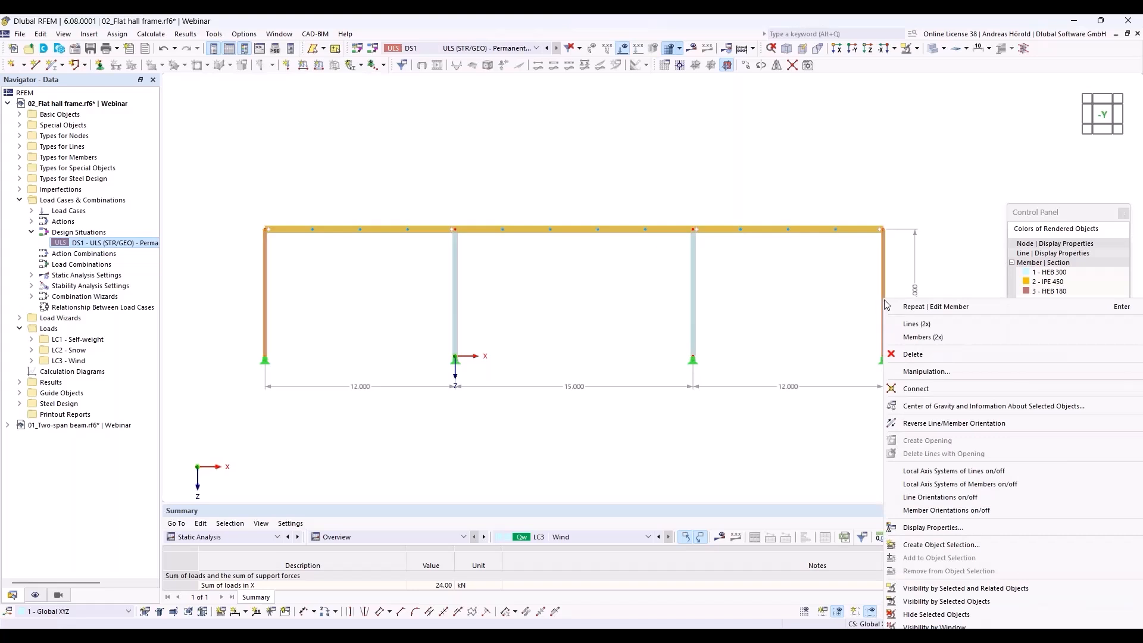
pyautogui.moveTo(910, 338)
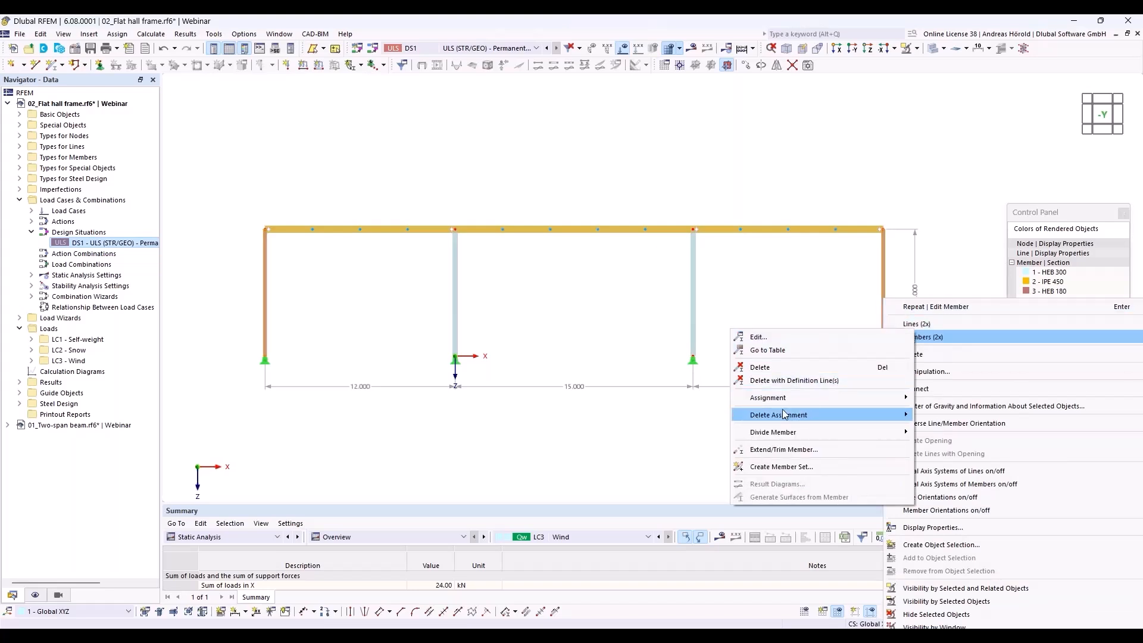
pyautogui.moveTo(785, 422)
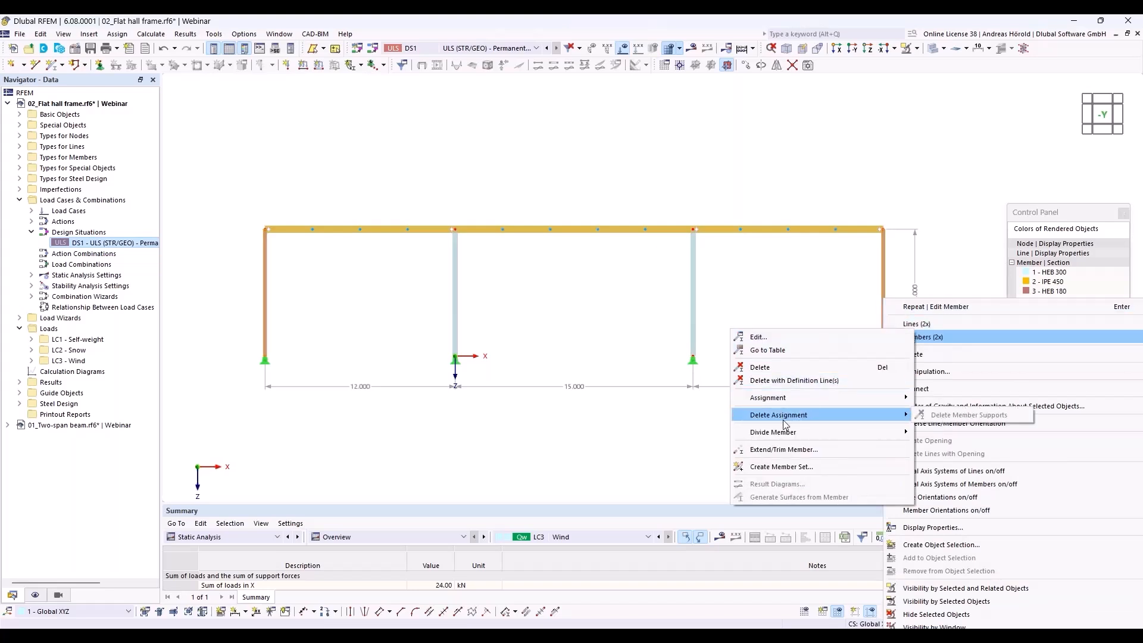
pyautogui.click(818, 337)
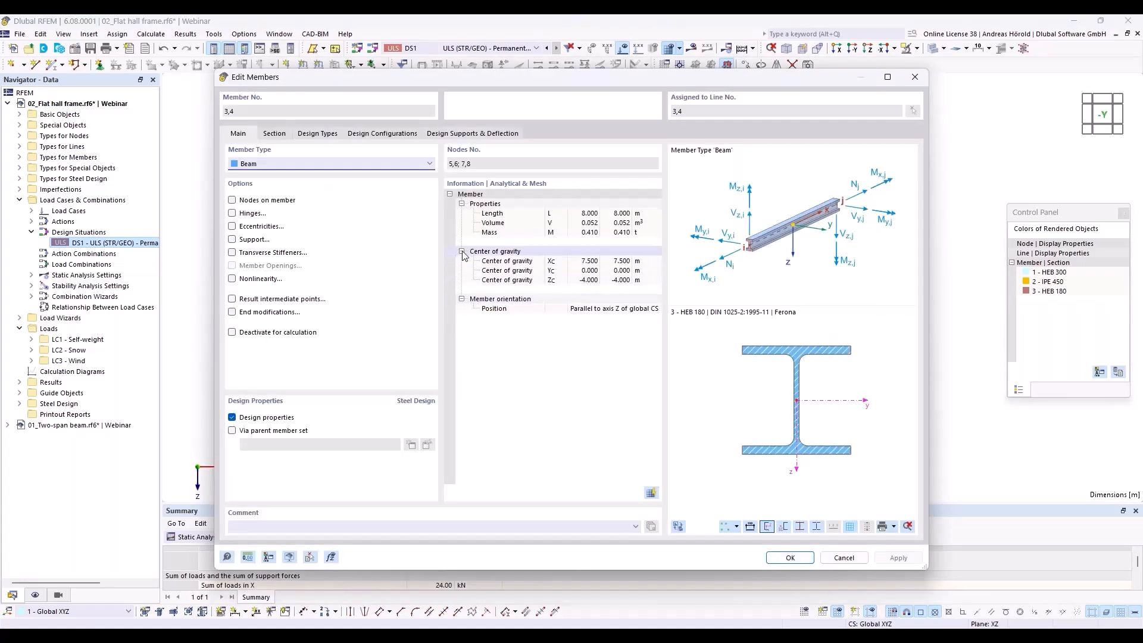
pyautogui.click(317, 134)
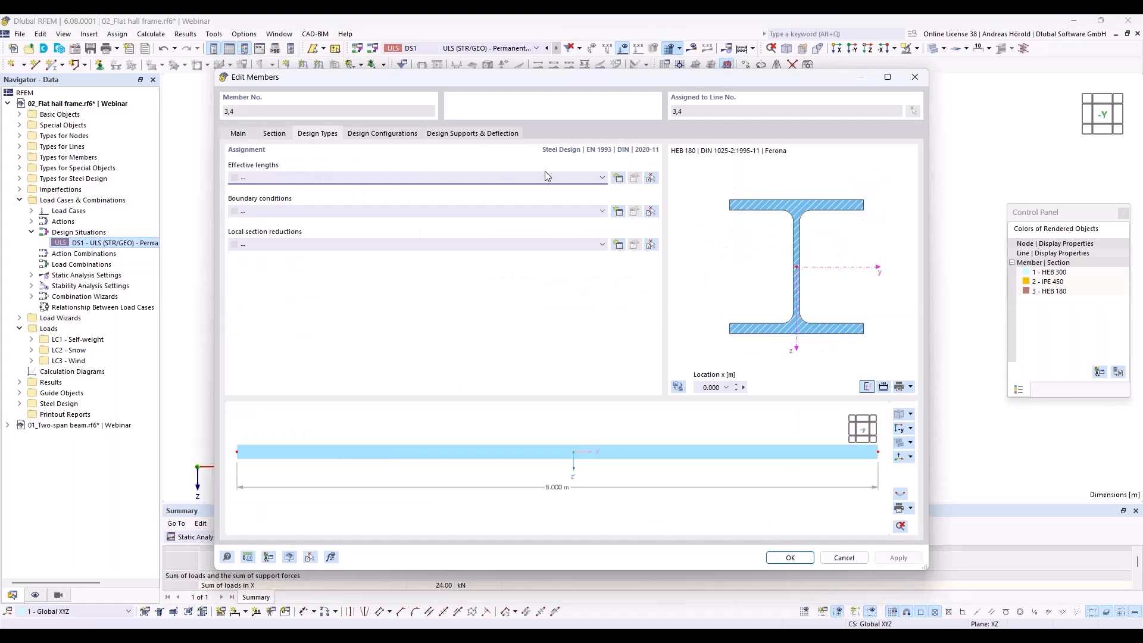
pyautogui.click(617, 177)
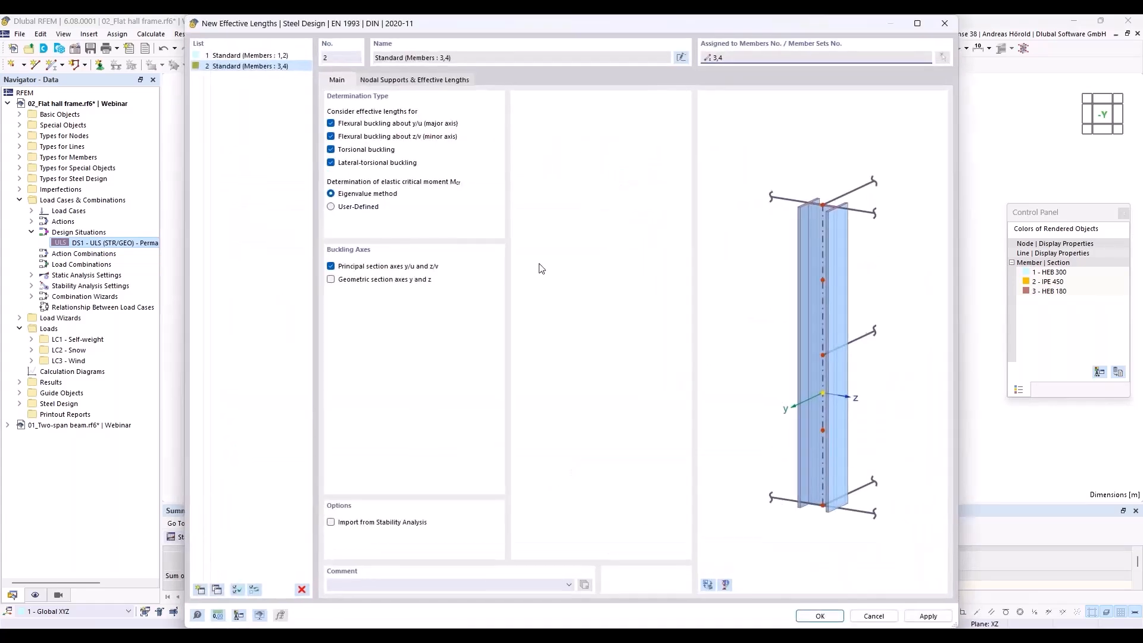
pyautogui.click(400, 81)
pyautogui.click(386, 334)
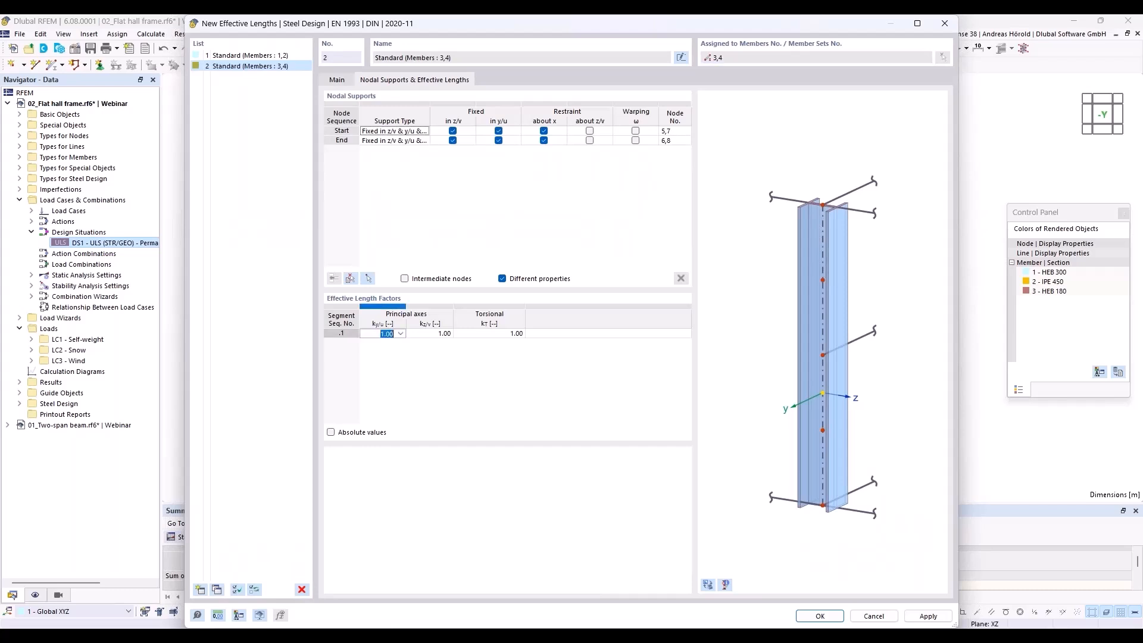
pyautogui.write('1')
pyautogui.click(815, 617)
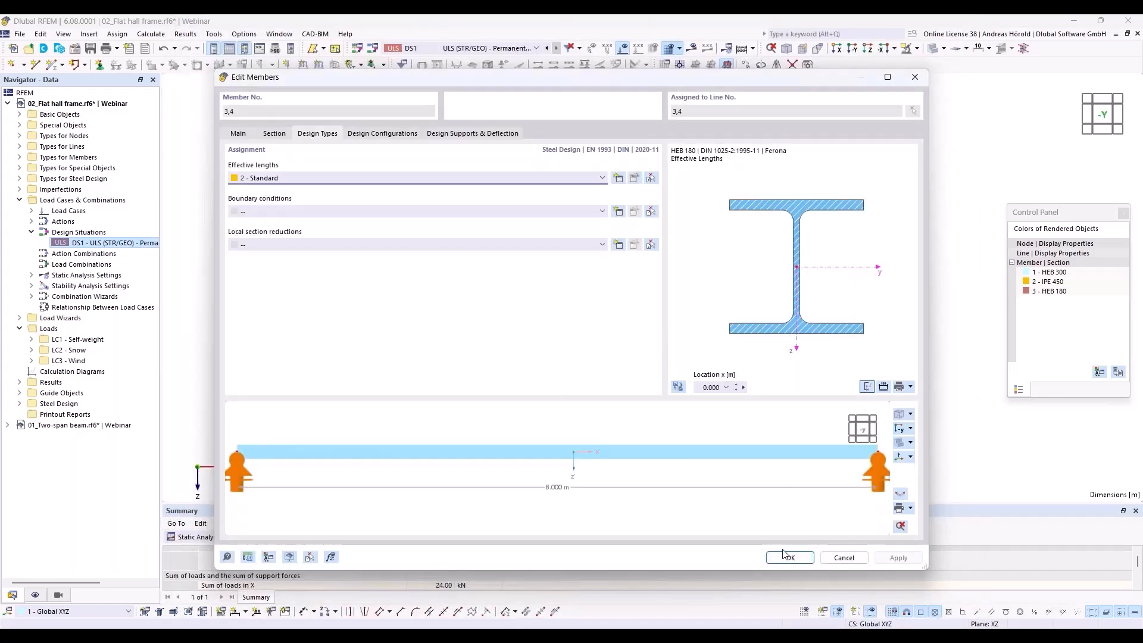
pyautogui.click(787, 557)
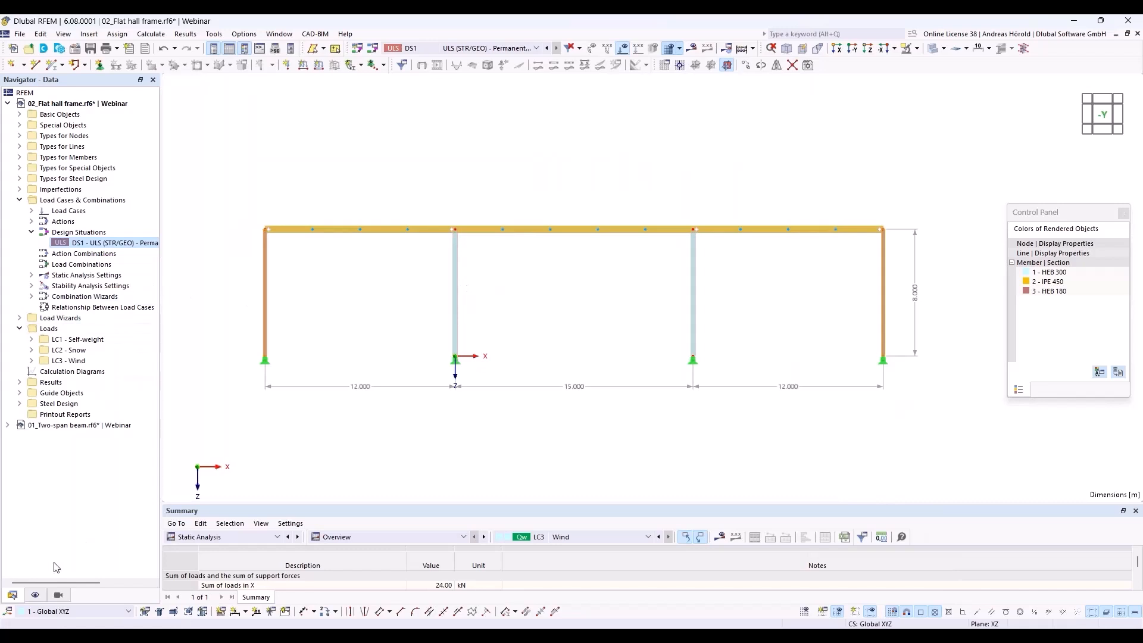
# Step: Display the member effective lengths of the steel design types on the frame model
pyautogui.click(35, 595)
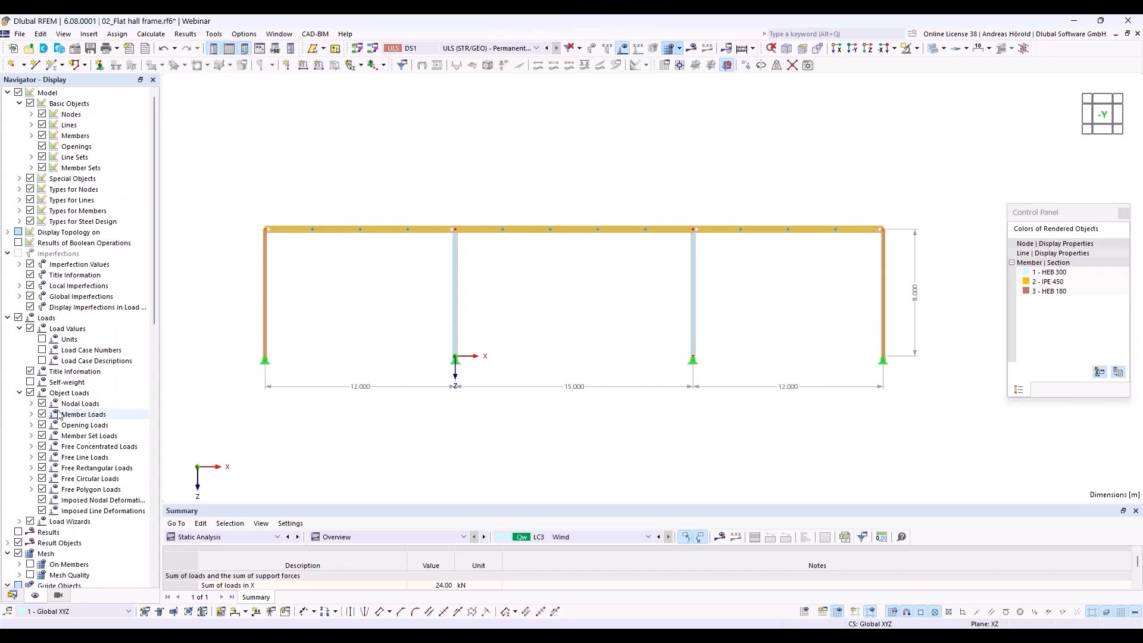
pyautogui.click(20, 221)
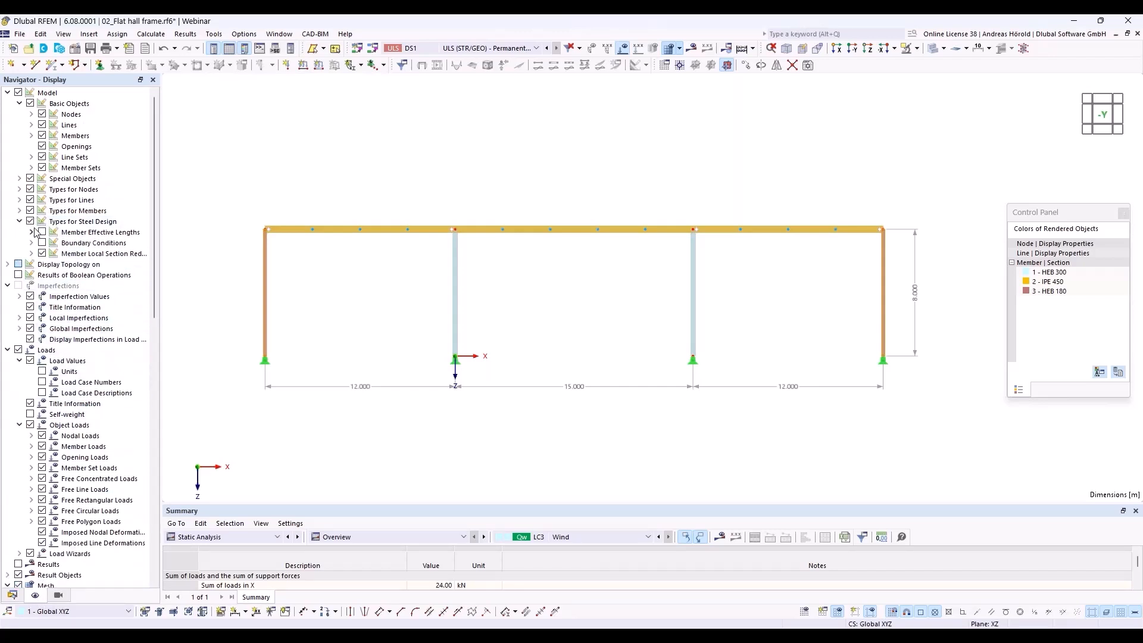
pyautogui.click(42, 233)
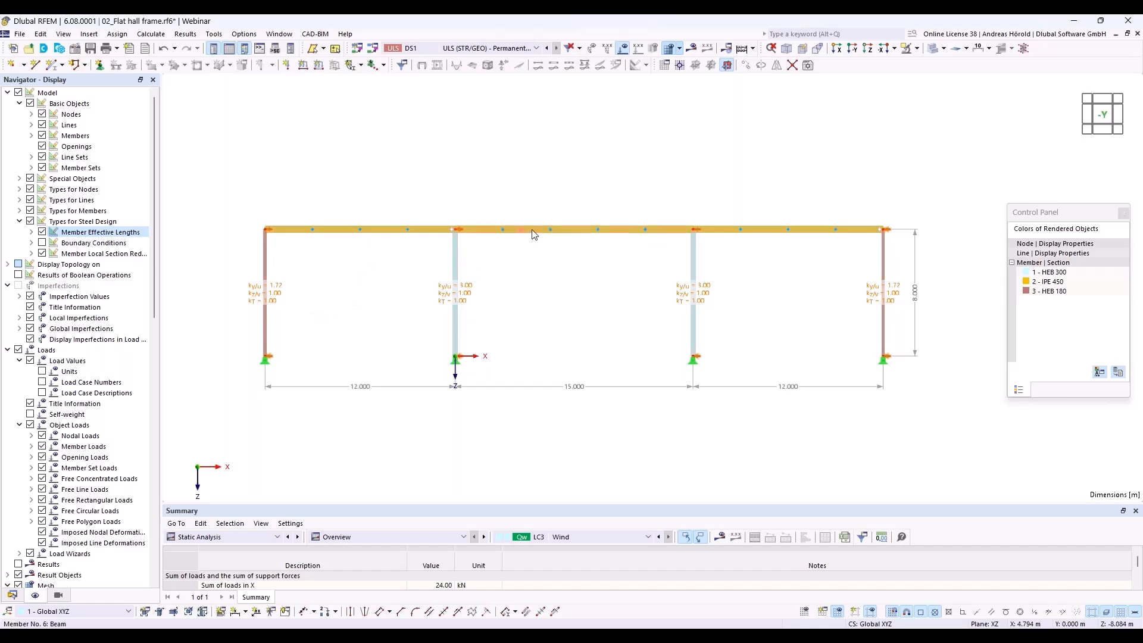
# Step: Create new effective lengths for the middle IPE 450 beam, member 6, and import its intermediate nodes from the model
pyautogui.moveTo(534, 233)
pyautogui.rightClick(534, 233)
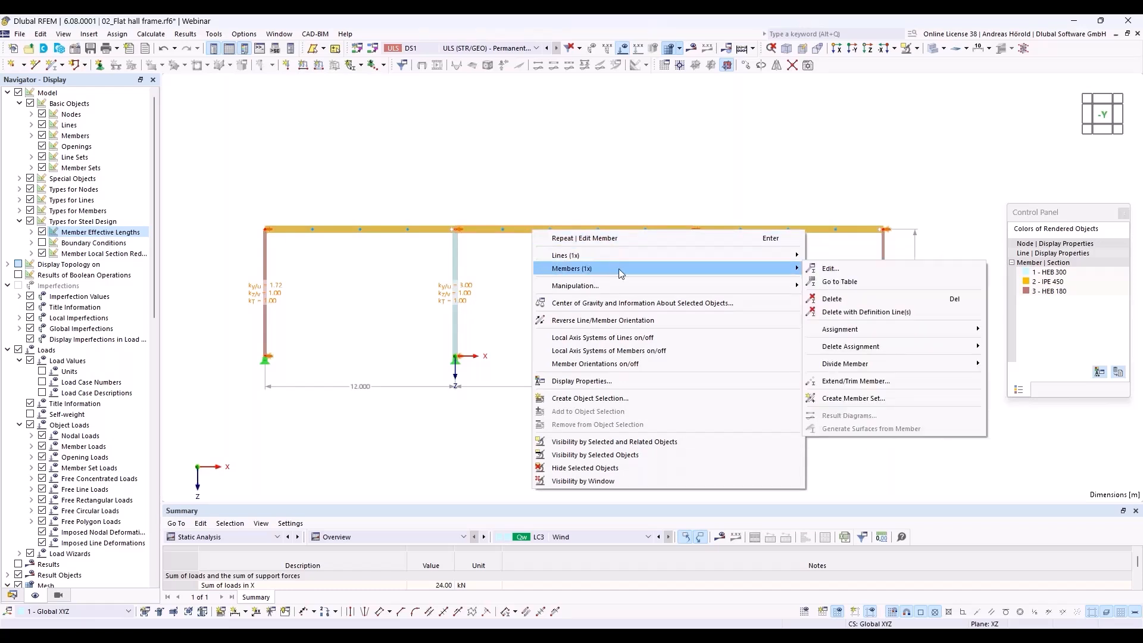
pyautogui.click(832, 269)
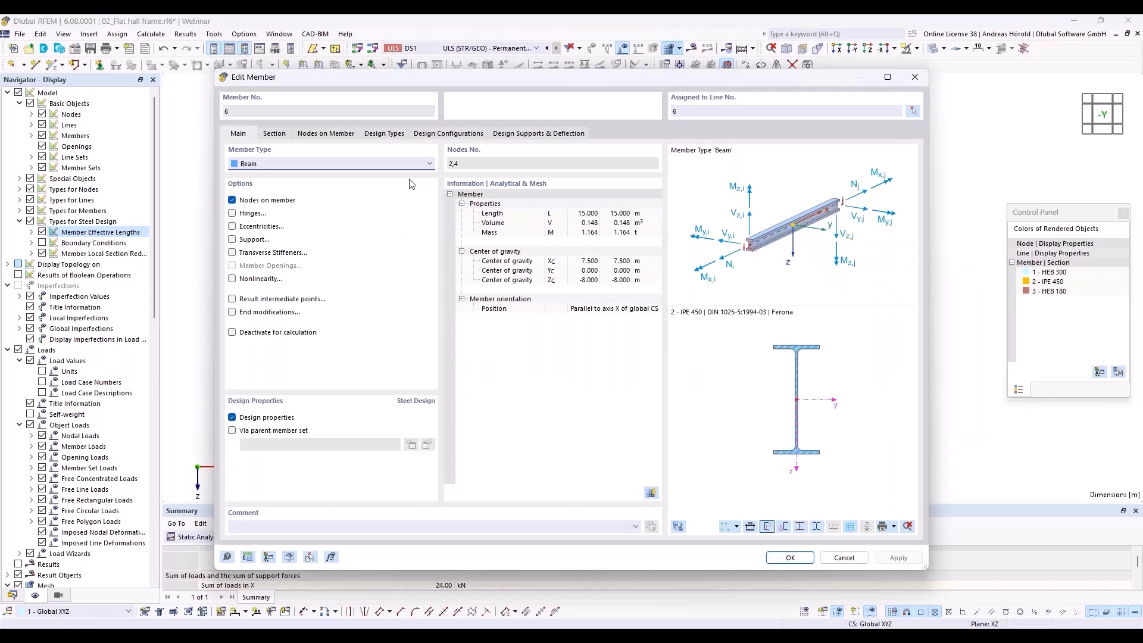
pyautogui.click(374, 135)
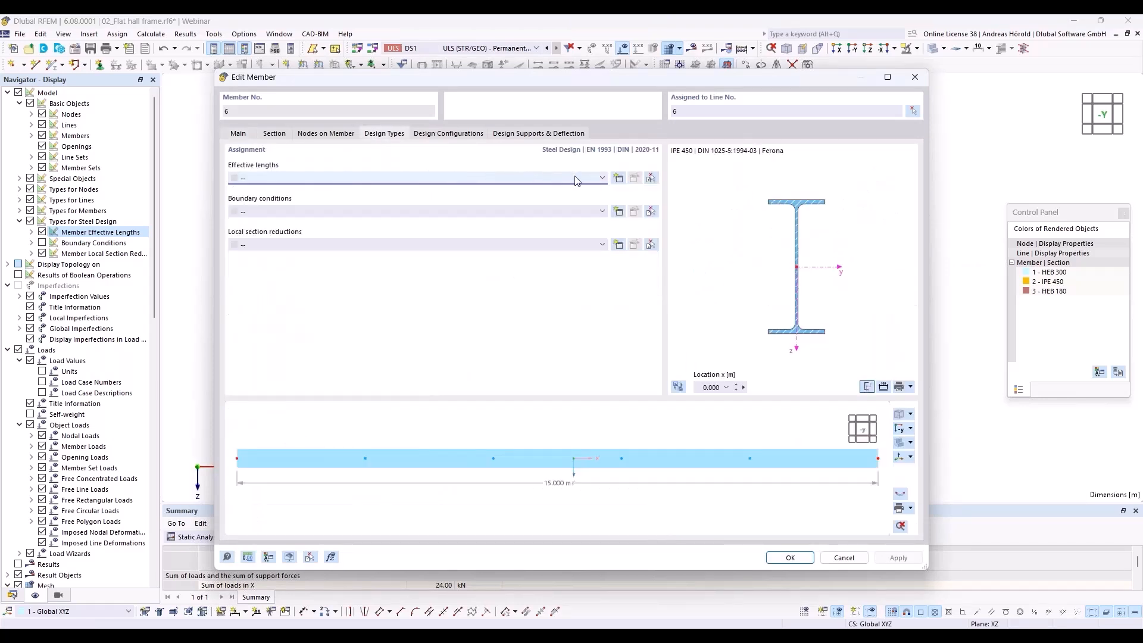
pyautogui.click(618, 179)
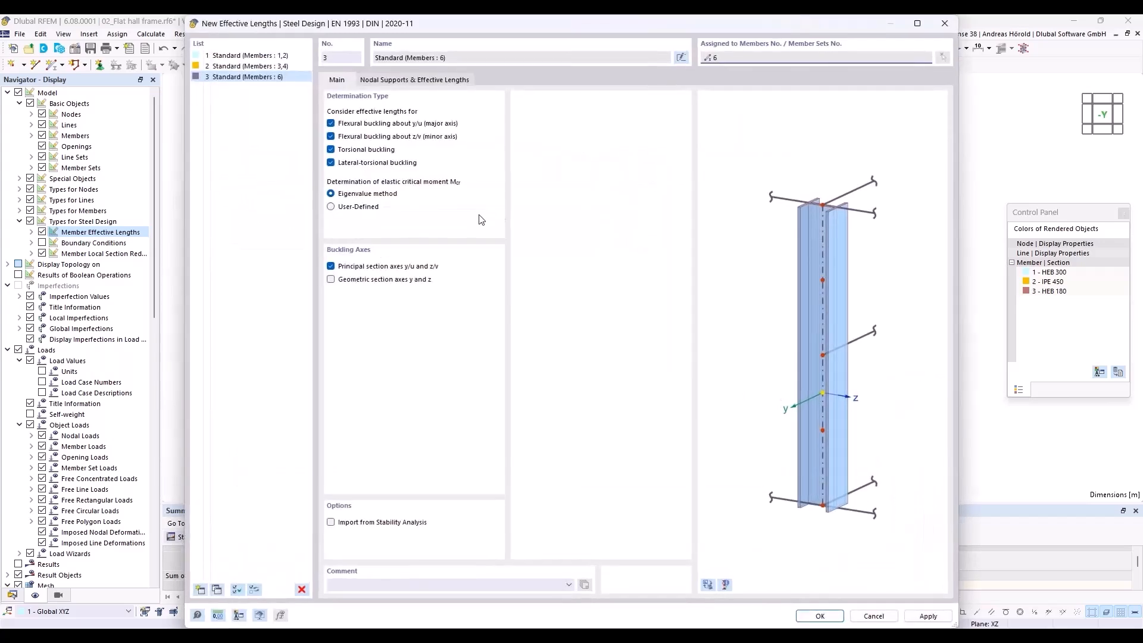
pyautogui.click(393, 80)
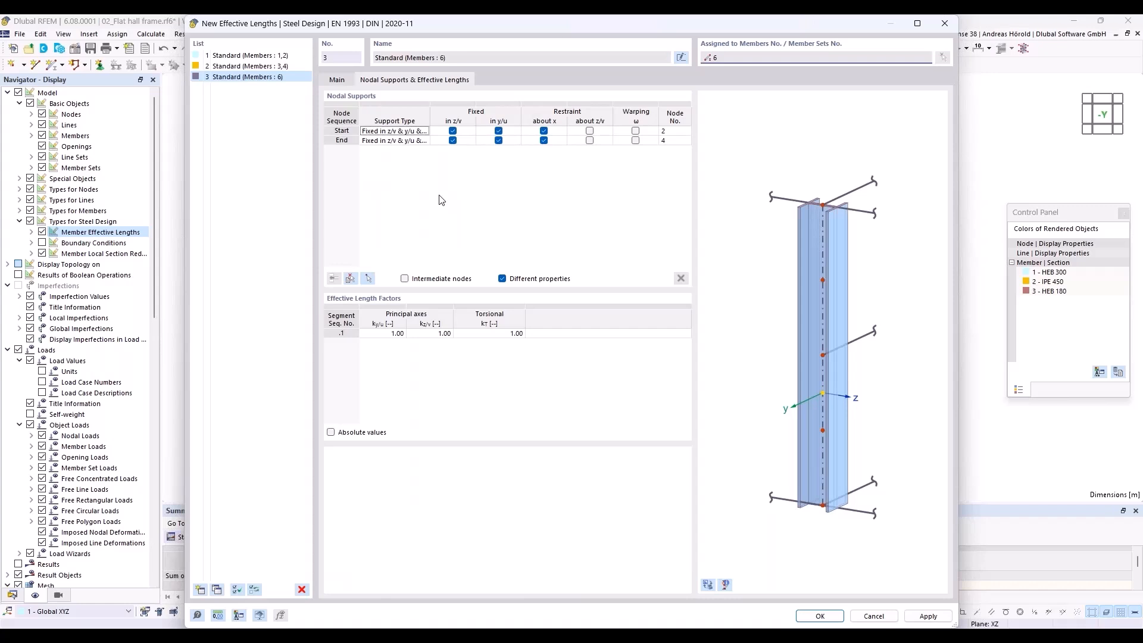
pyautogui.click(350, 280)
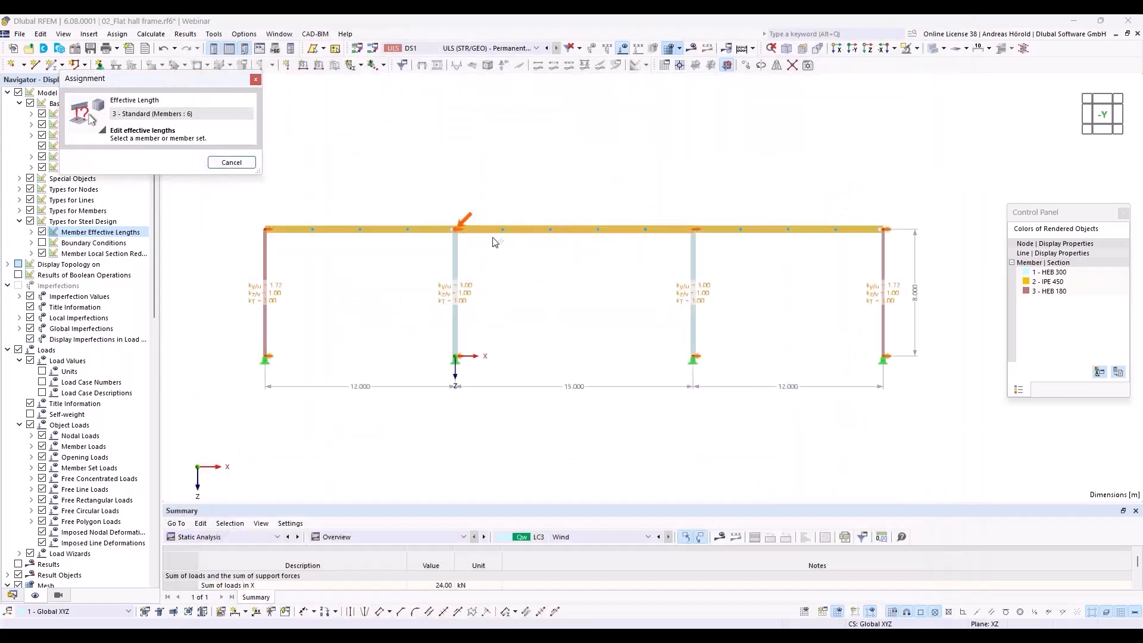
pyautogui.click(575, 228)
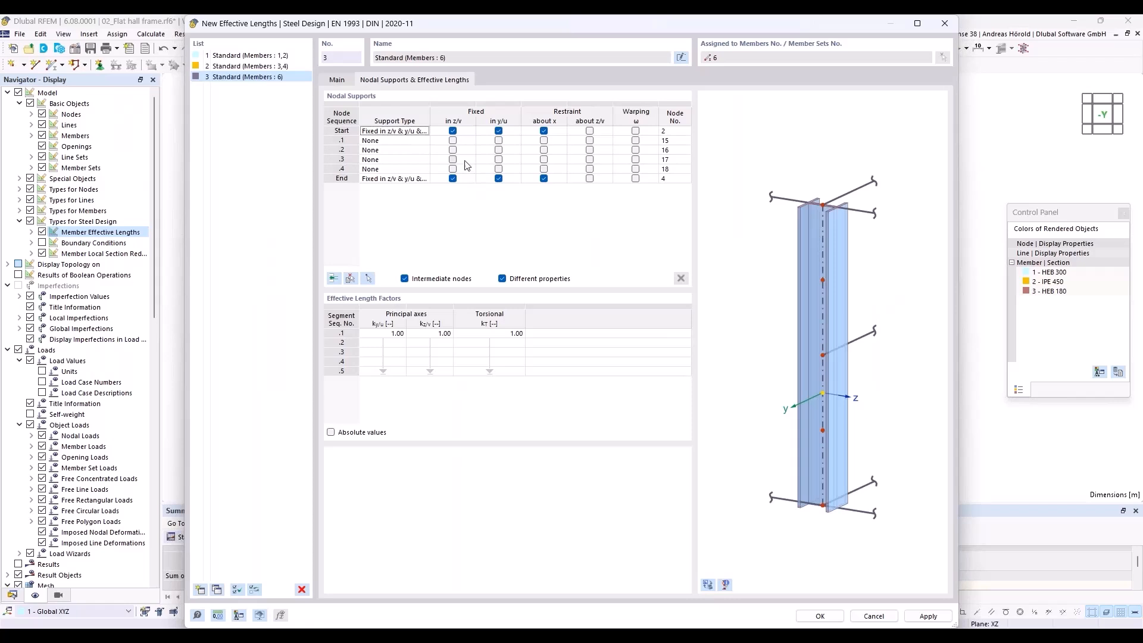
# Step: Fix the four intermediate nodes 15 to 18 of member 6 in the y/u direction
pyautogui.click(499, 141)
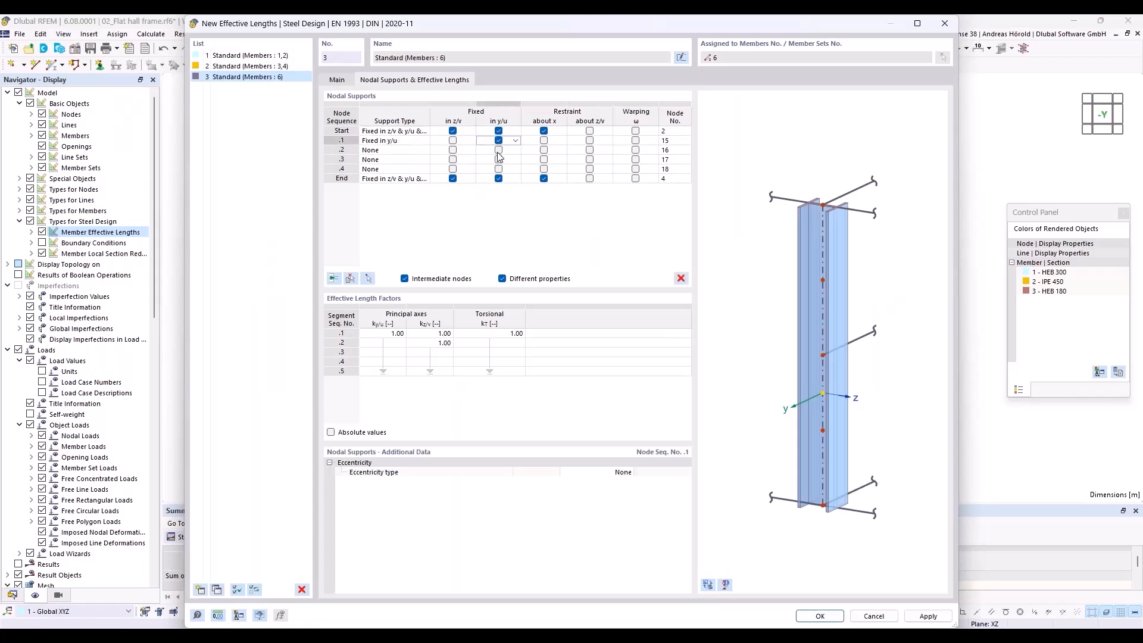
pyautogui.click(499, 150)
pyautogui.click(499, 160)
pyautogui.click(499, 169)
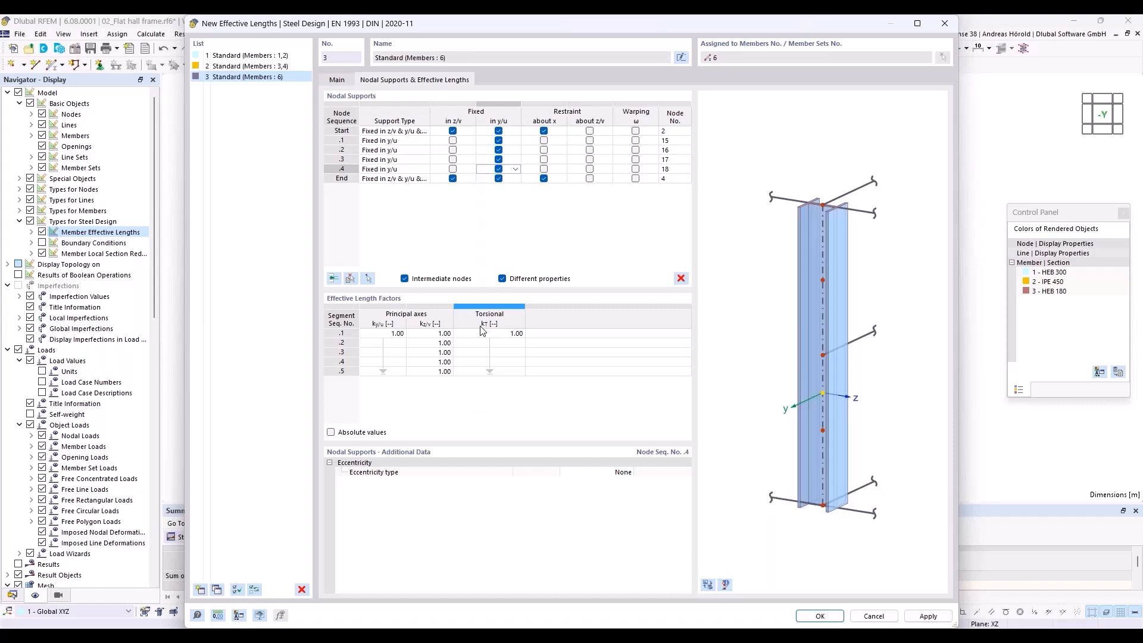
# Step: Set the eccentricity type of member 6's four intermediate supports to At upper flange and accept the member changes
pyautogui.click(514, 141)
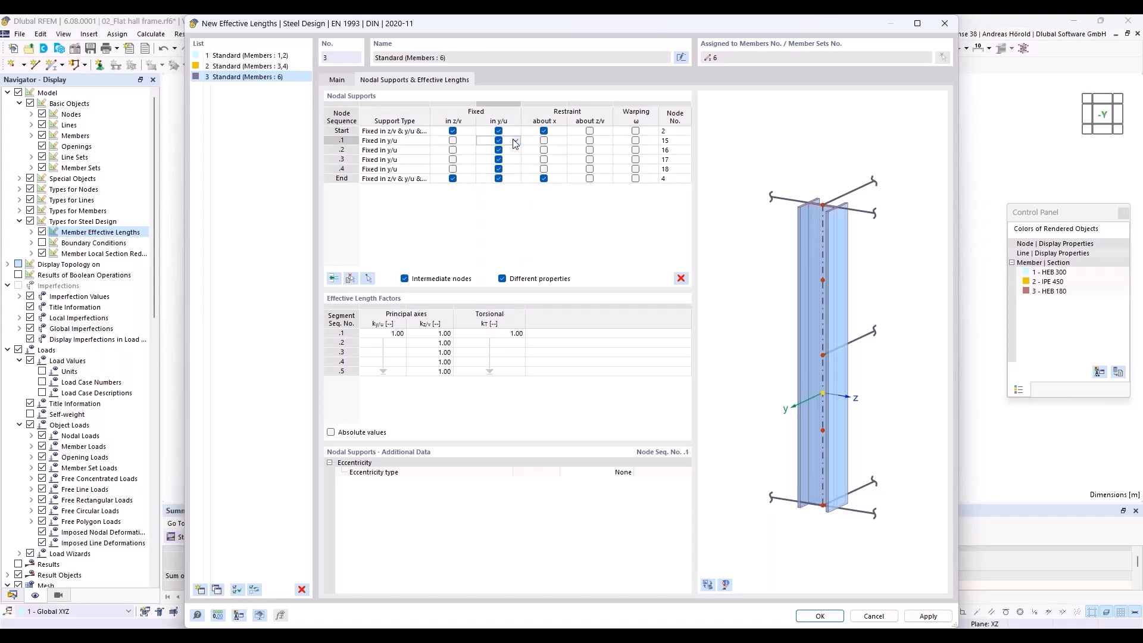
pyautogui.keyDown('shift'); pyautogui.click(517, 169); pyautogui.keyUp('shift')
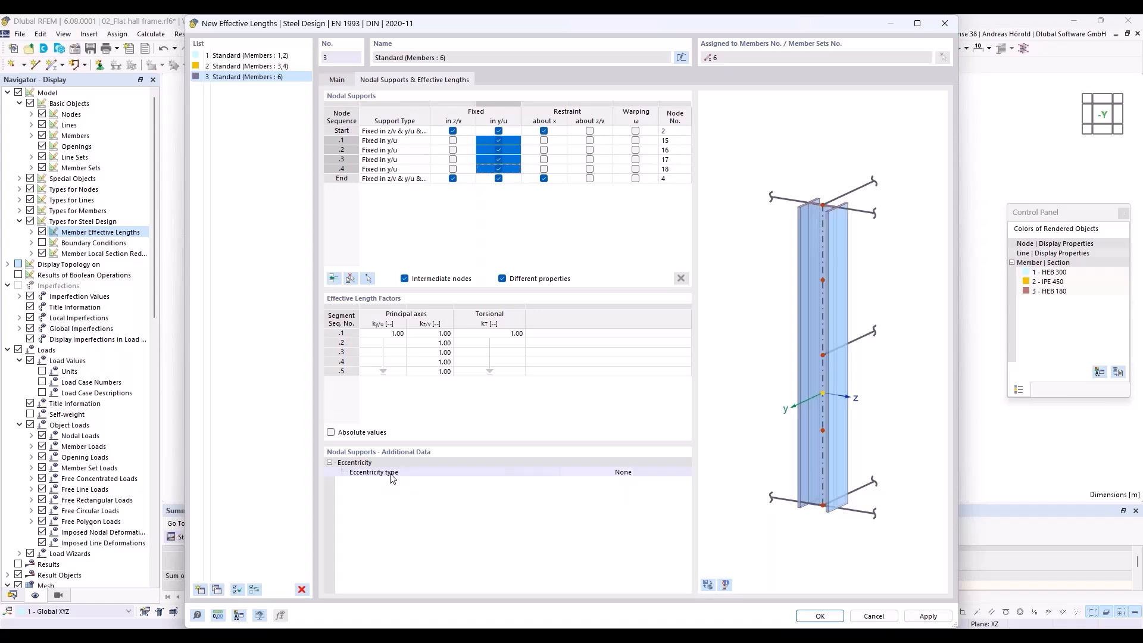
pyautogui.click(616, 479)
pyautogui.click(629, 472)
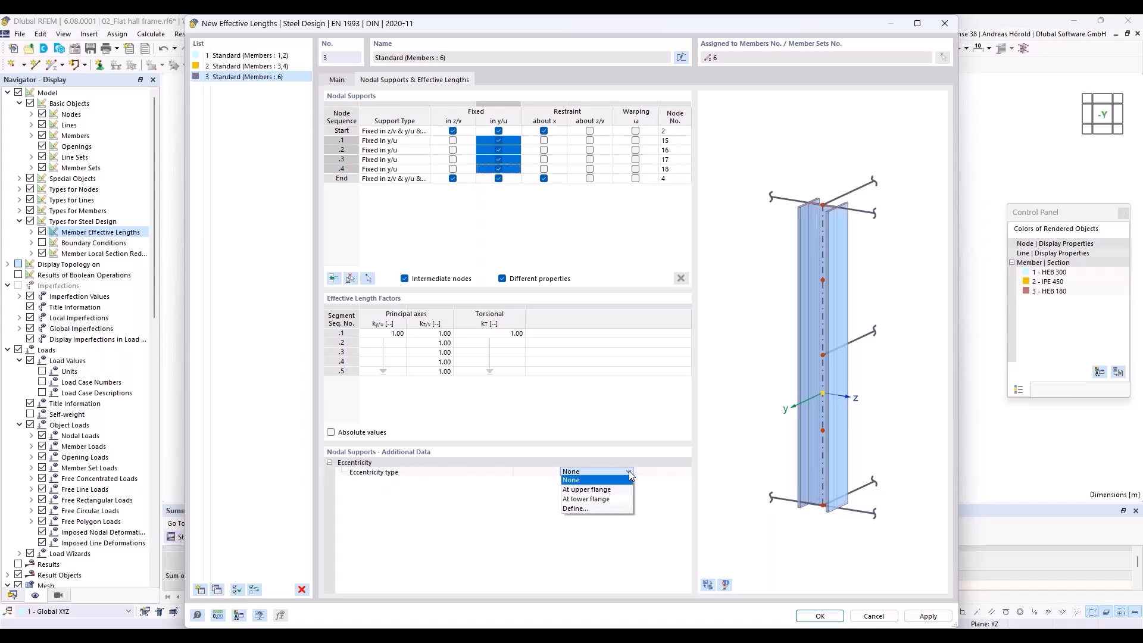
pyautogui.click(621, 490)
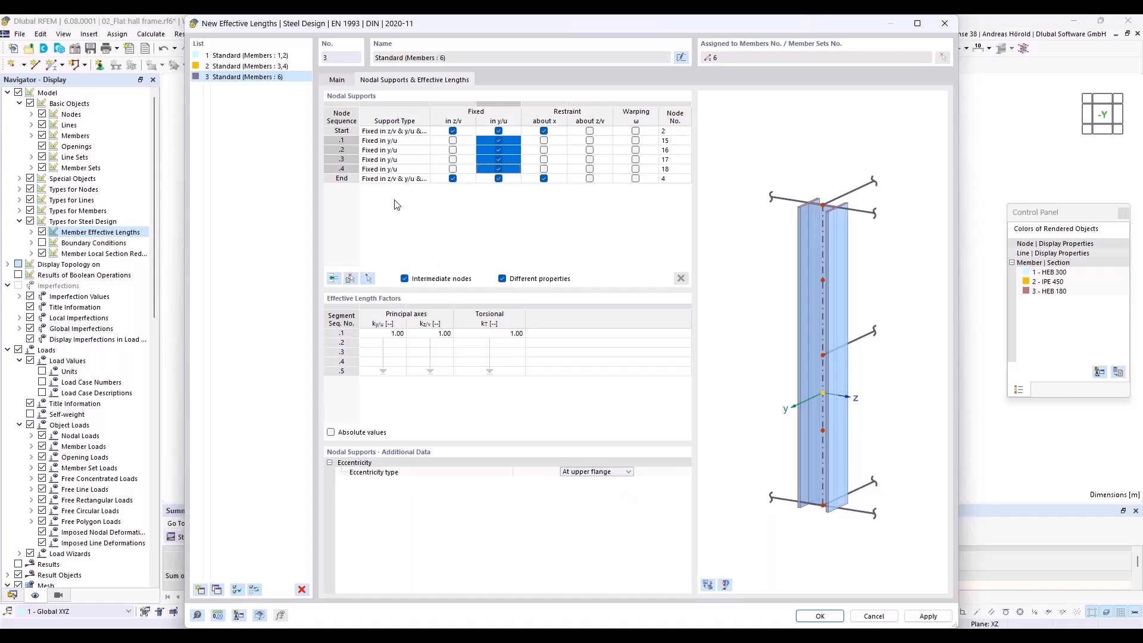
pyautogui.click(819, 617)
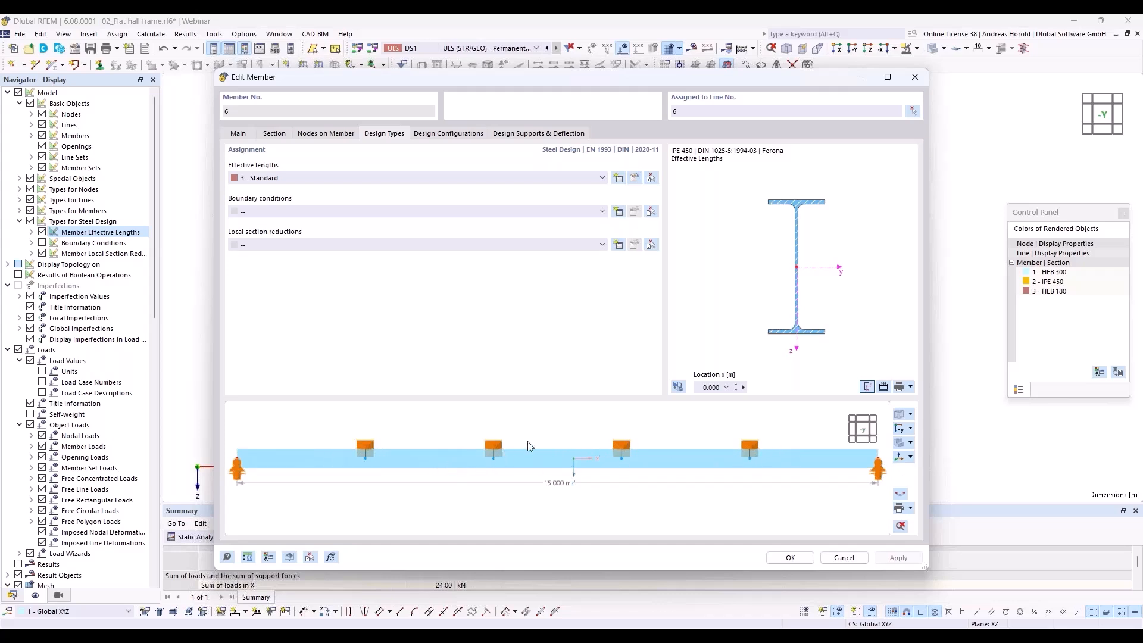
pyautogui.keyDown('ctrl'); pyautogui.moveTo(536, 455); pyautogui.dragTo(557, 429, button='middle'); pyautogui.keyUp('ctrl')
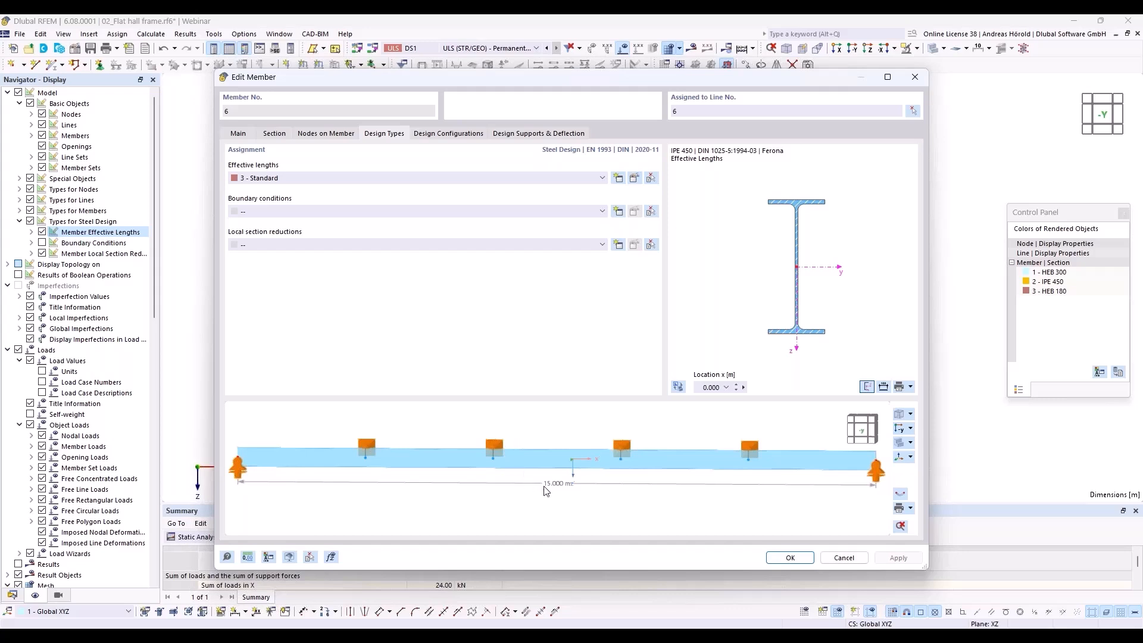
pyautogui.click(790, 558)
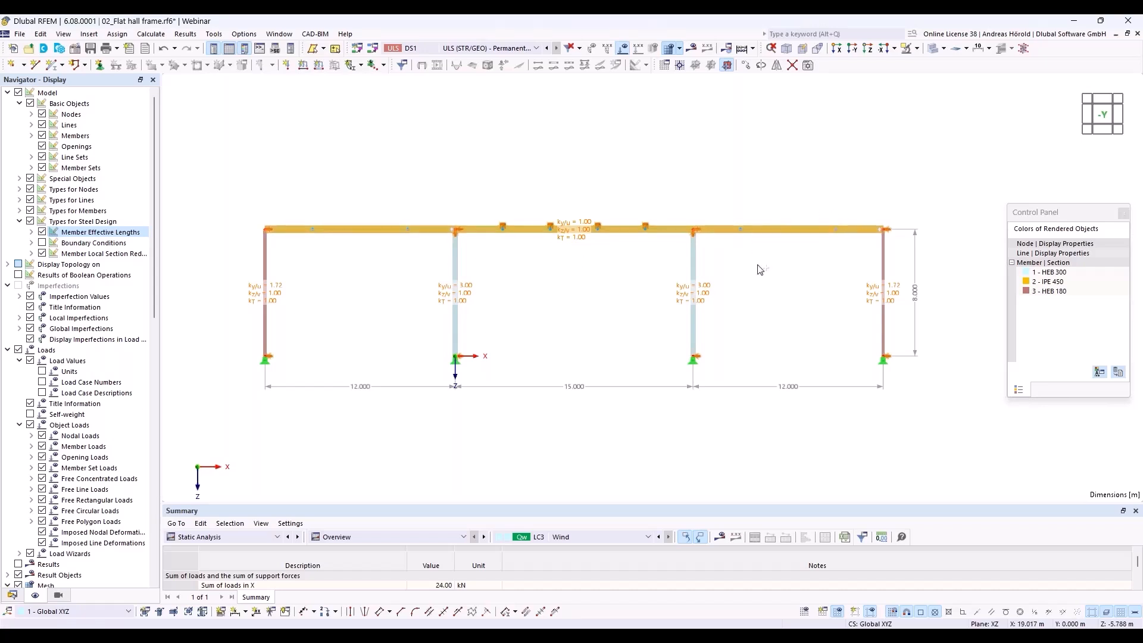
# Step: Assign the existing effective lengths 3 - Standard to the two outer IPE 450 beams, members 5 and 7
pyautogui.rightClick(778, 228)
pyautogui.moveTo(844, 269)
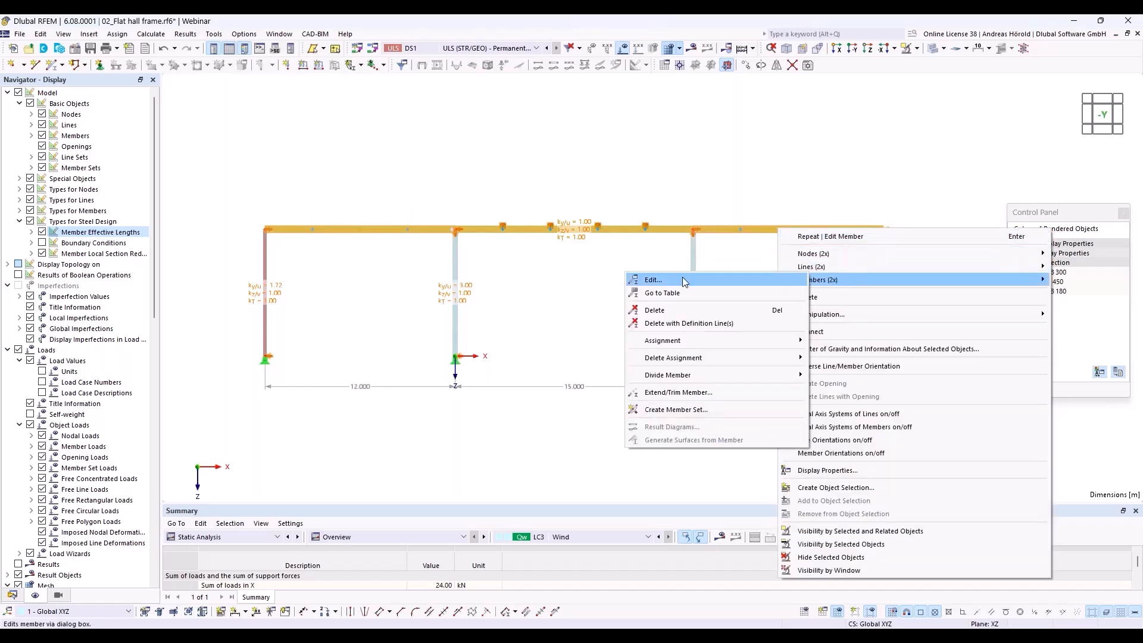
pyautogui.click(684, 282)
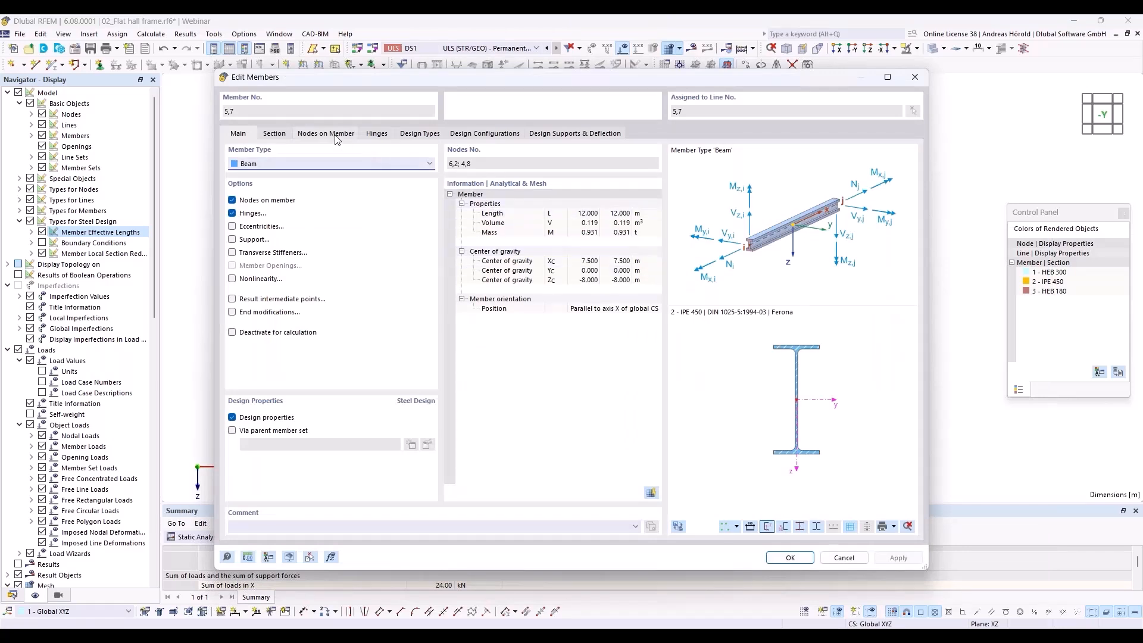
pyautogui.click(416, 137)
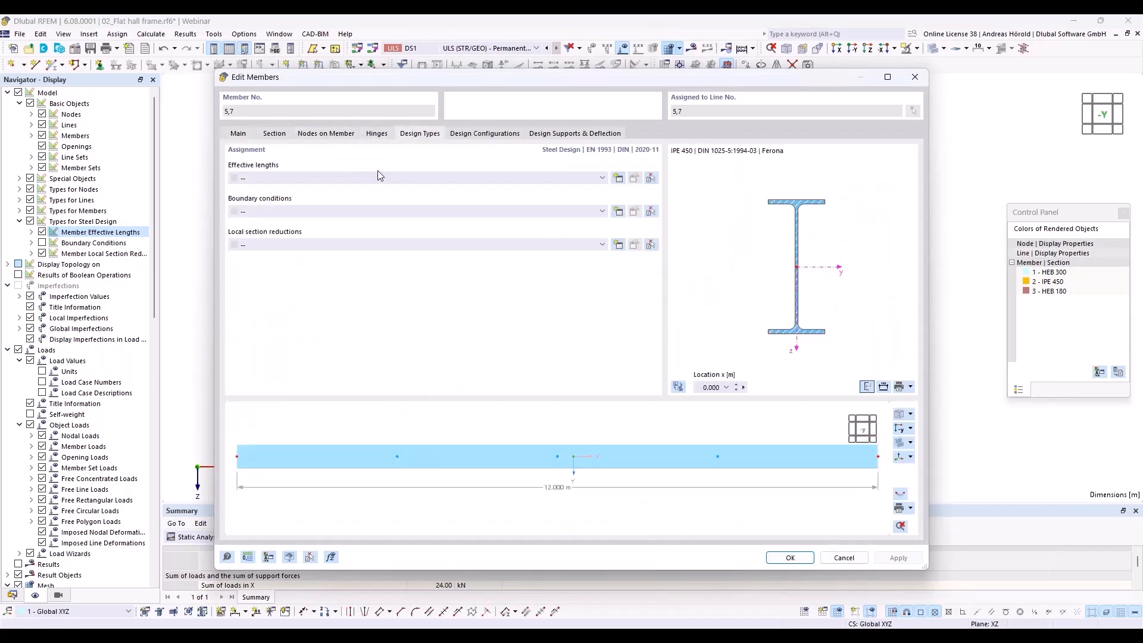
pyautogui.click(379, 177)
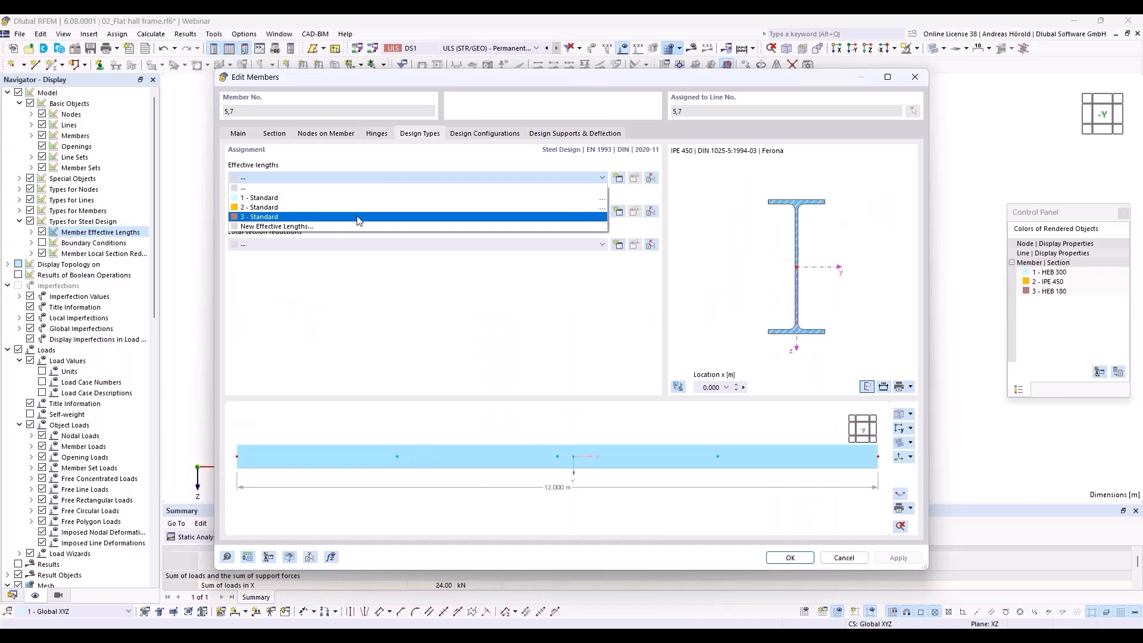
pyautogui.click(359, 217)
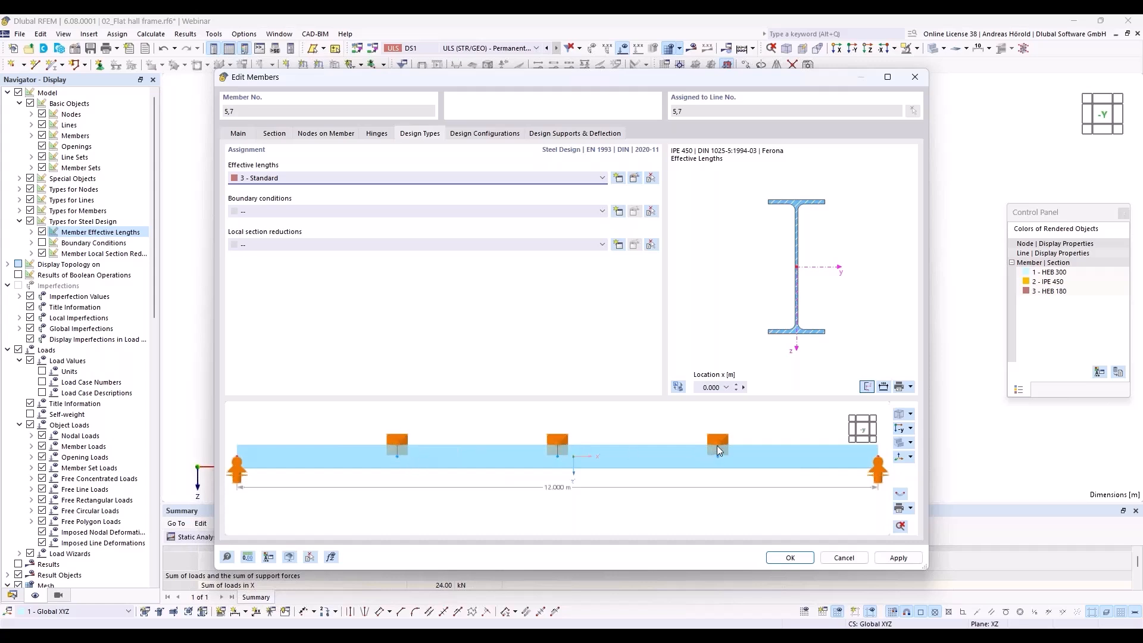
pyautogui.click(796, 557)
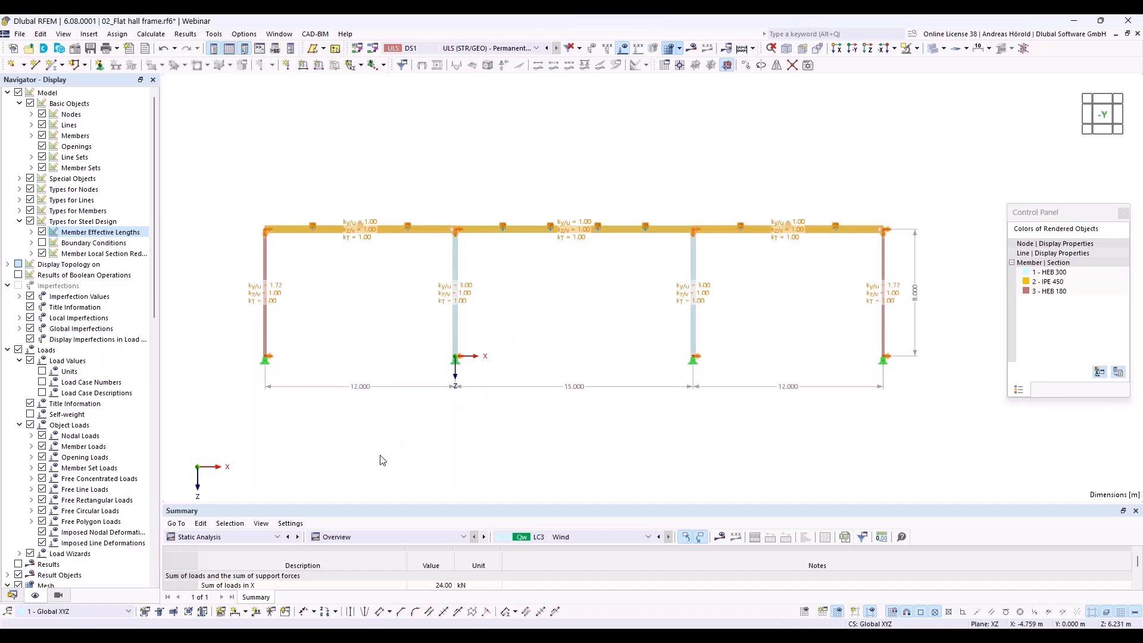
# Step: Calculate the Steel Design for design situation DS1 and show the design ratios on members in an enlarged results table
pyautogui.click(252, 536)
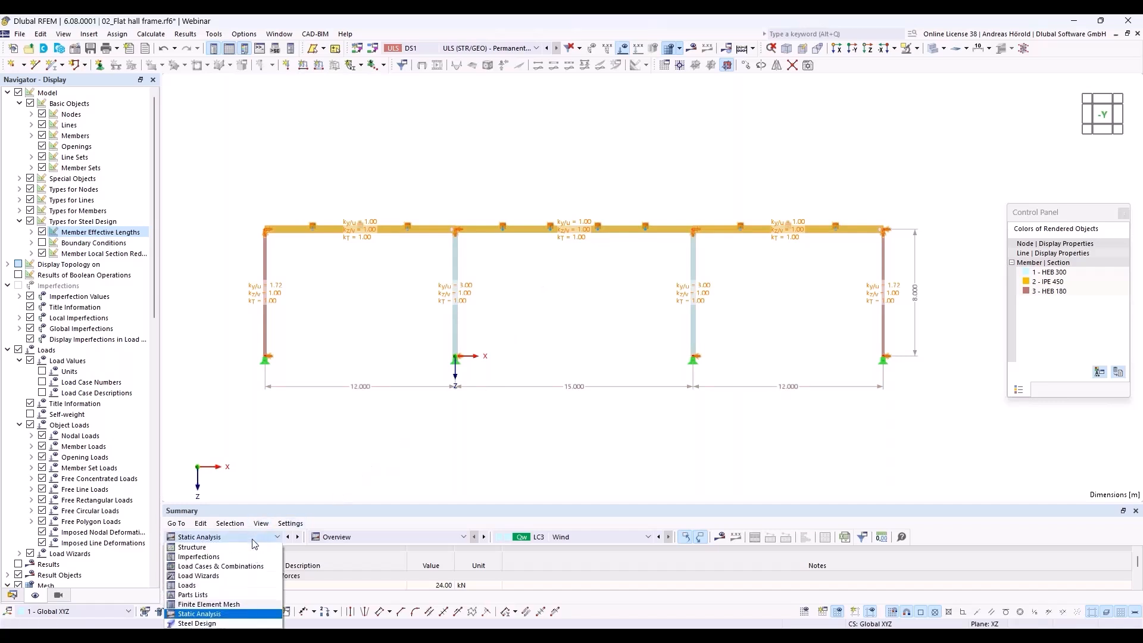
pyautogui.click(197, 623)
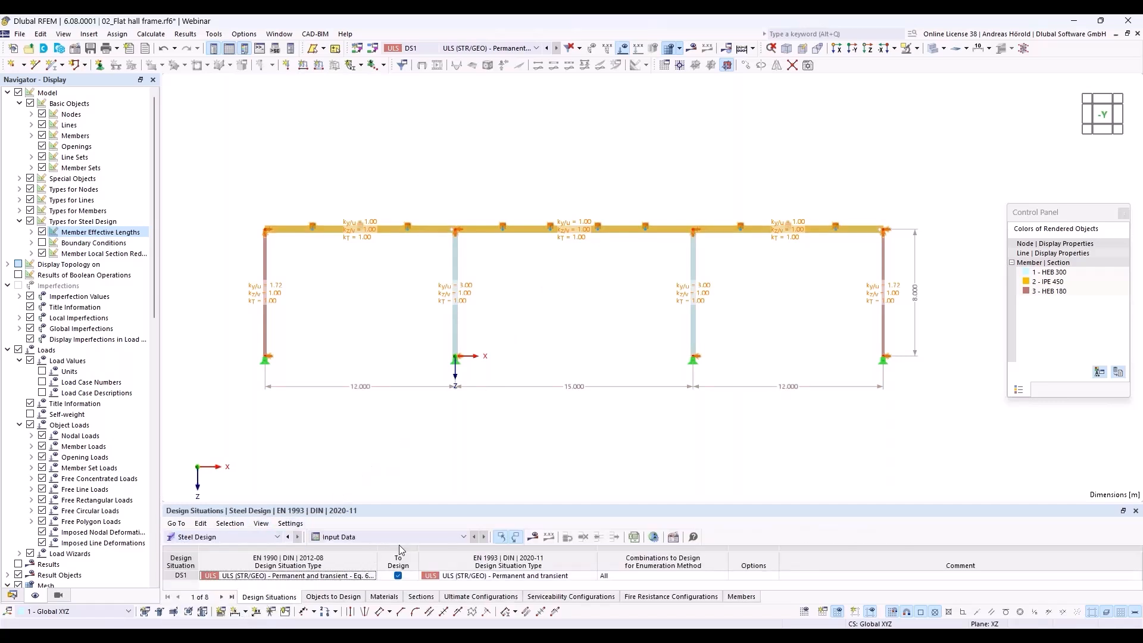
pyautogui.click(534, 537)
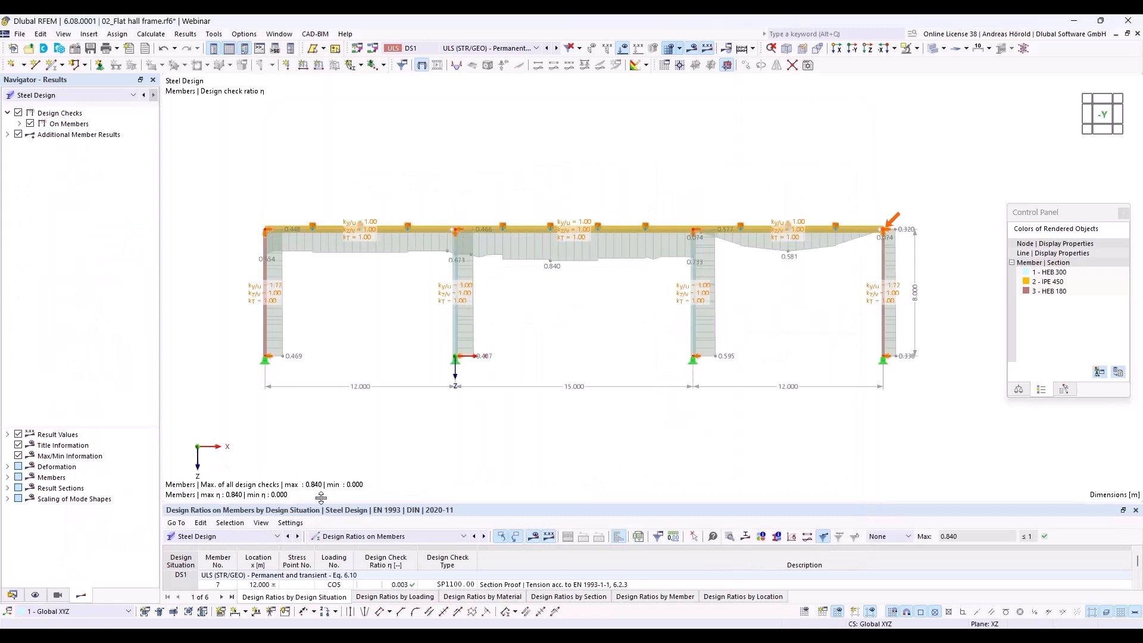
pyautogui.moveTo(316, 505); pyautogui.dragTo(337, 382)
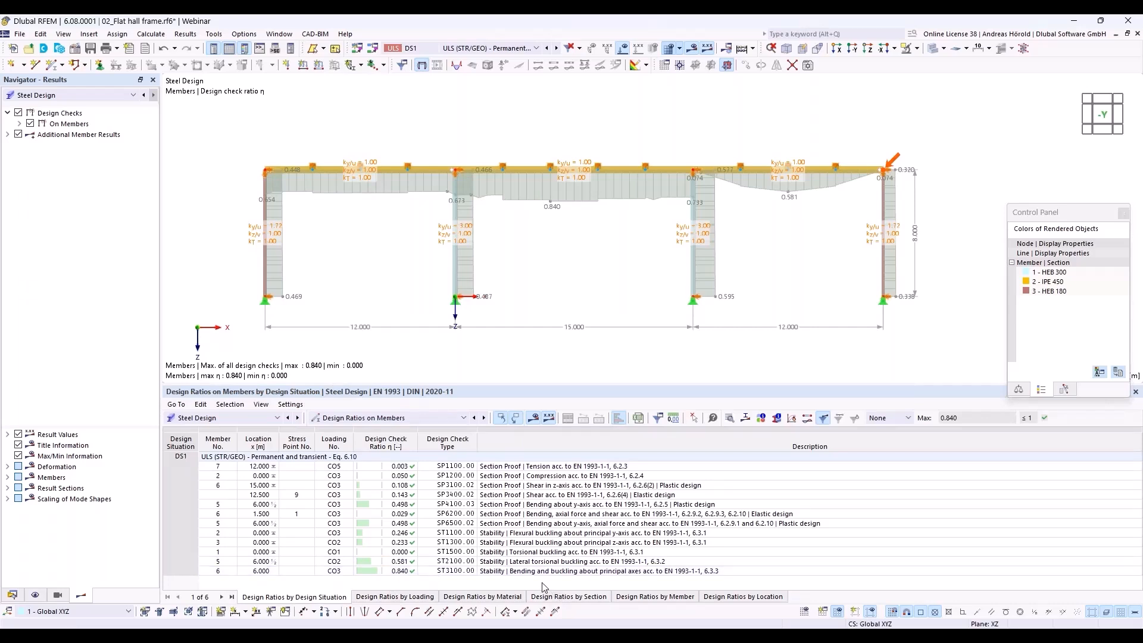
# Step: Examine the design check details of ST3100, bending and buckling about the principal axes, for member 6
pyautogui.click(632, 572)
pyautogui.doubleClick(632, 573)
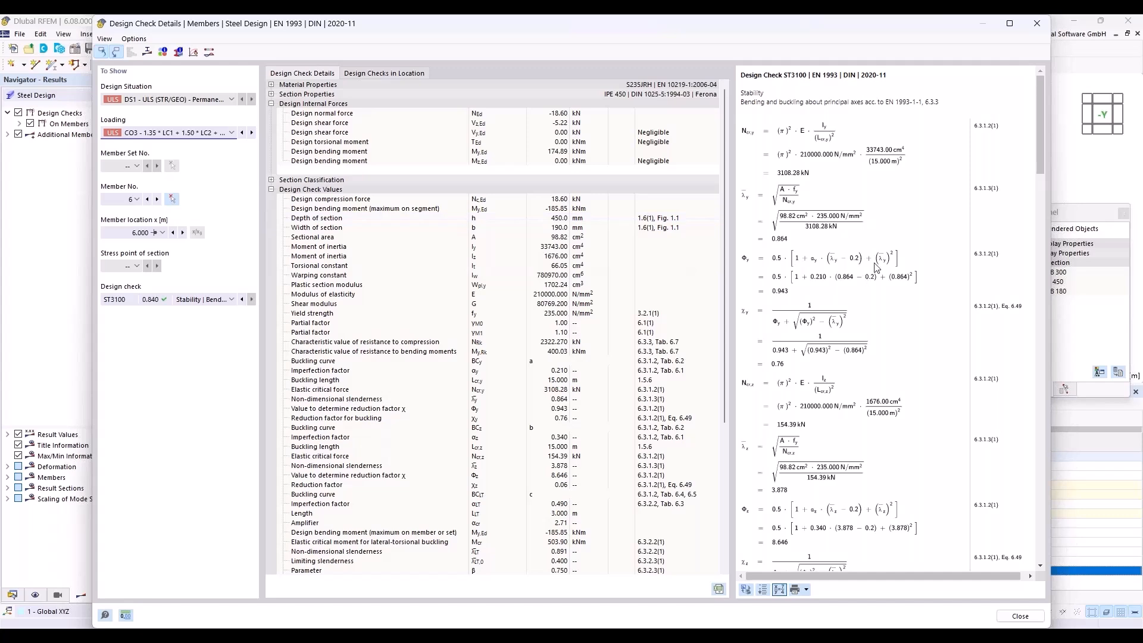
pyautogui.moveTo(1040, 144); pyautogui.dragTo(1059, 373)
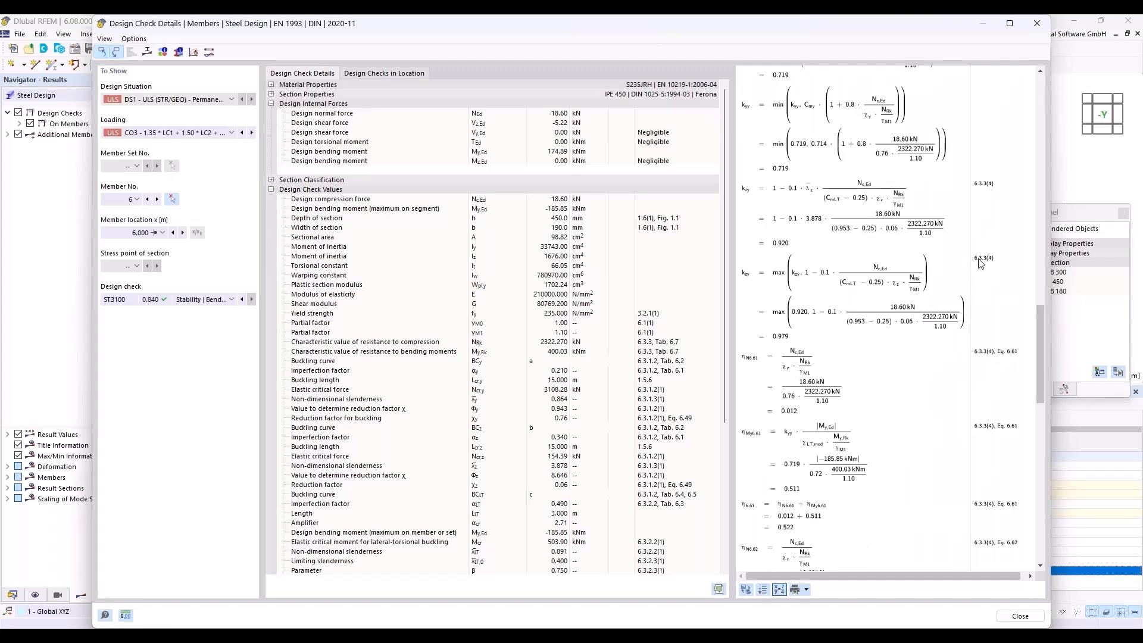
pyautogui.moveTo(1039, 305); pyautogui.dragTo(1087, 277)
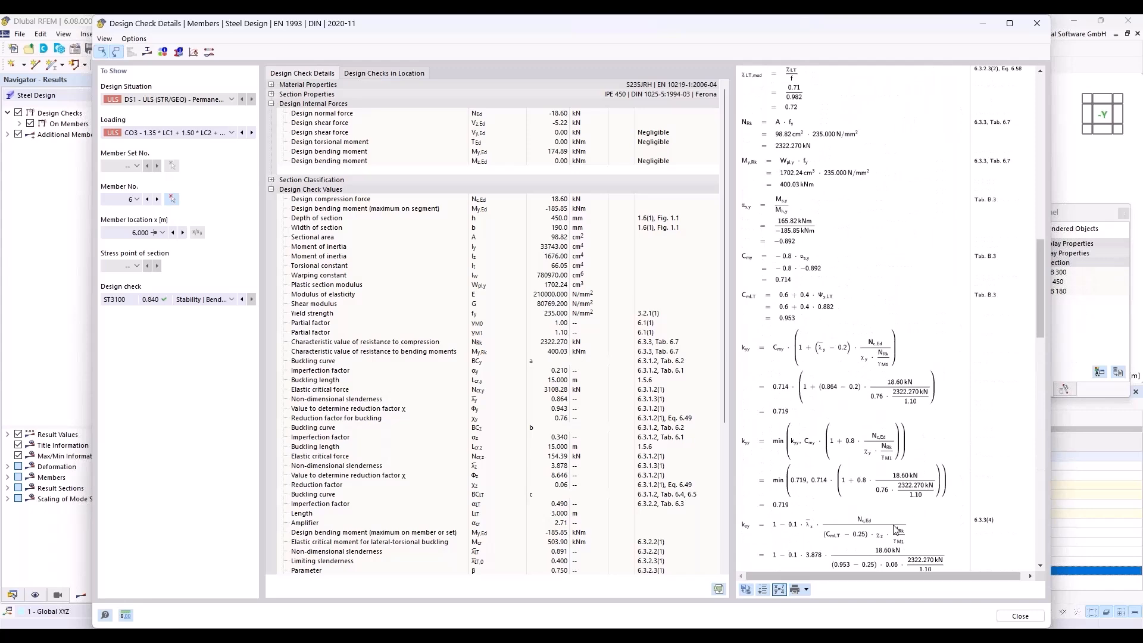
pyautogui.click(1020, 617)
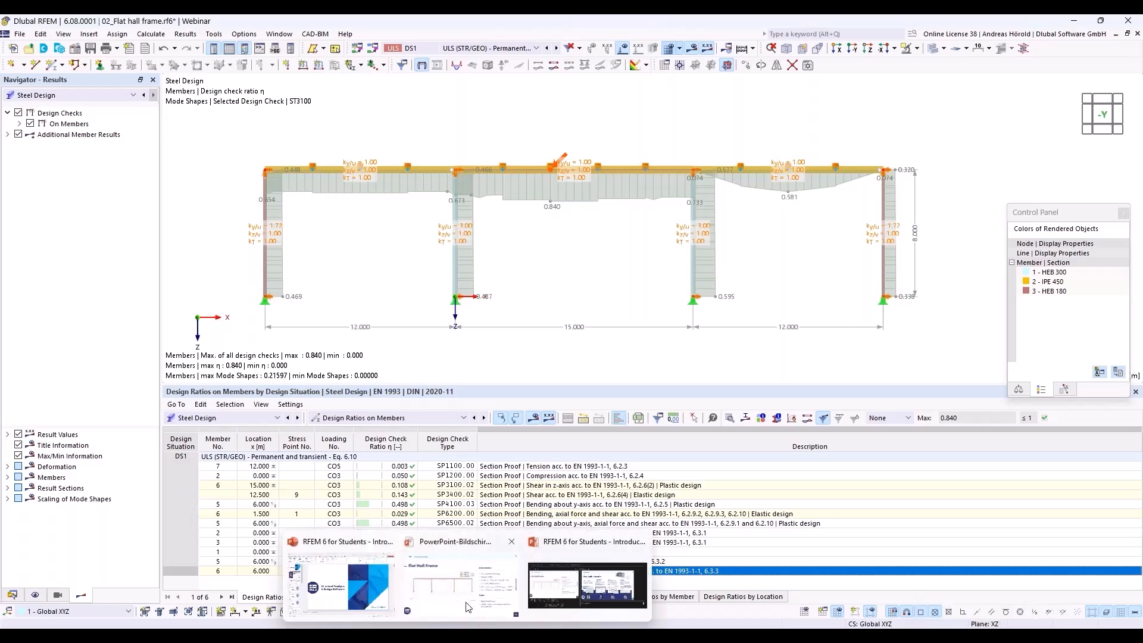
# Step: Review the Flat Hall Frame task slide in PowerPoint, return to RFEM and list the model's steel design effective lengths
pyautogui.click(467, 600)
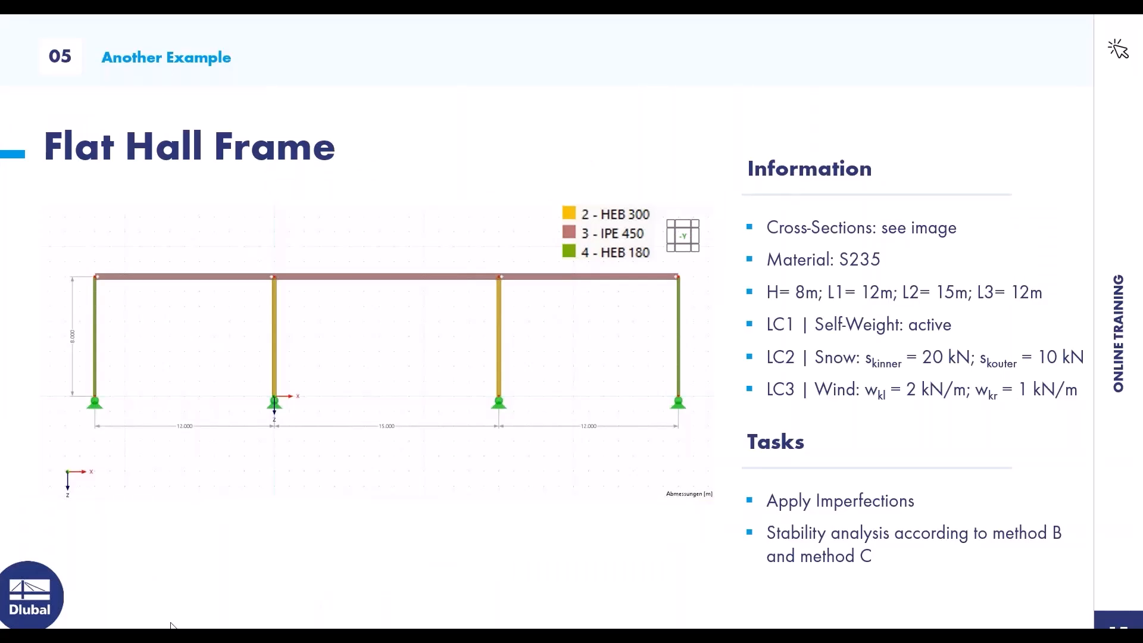
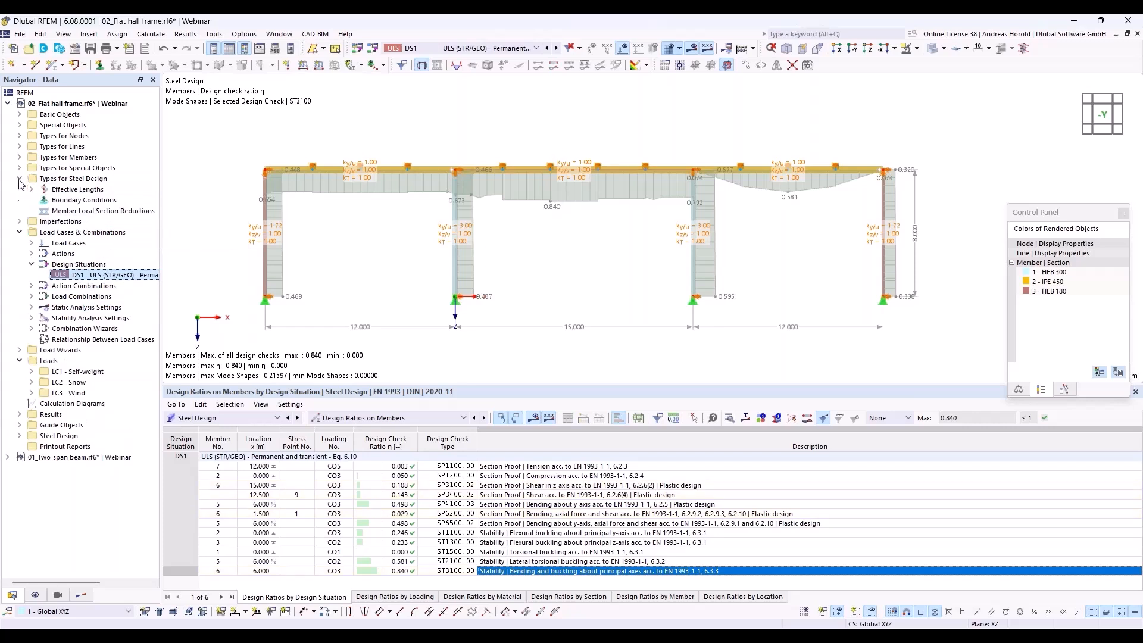
pyautogui.click(31, 189)
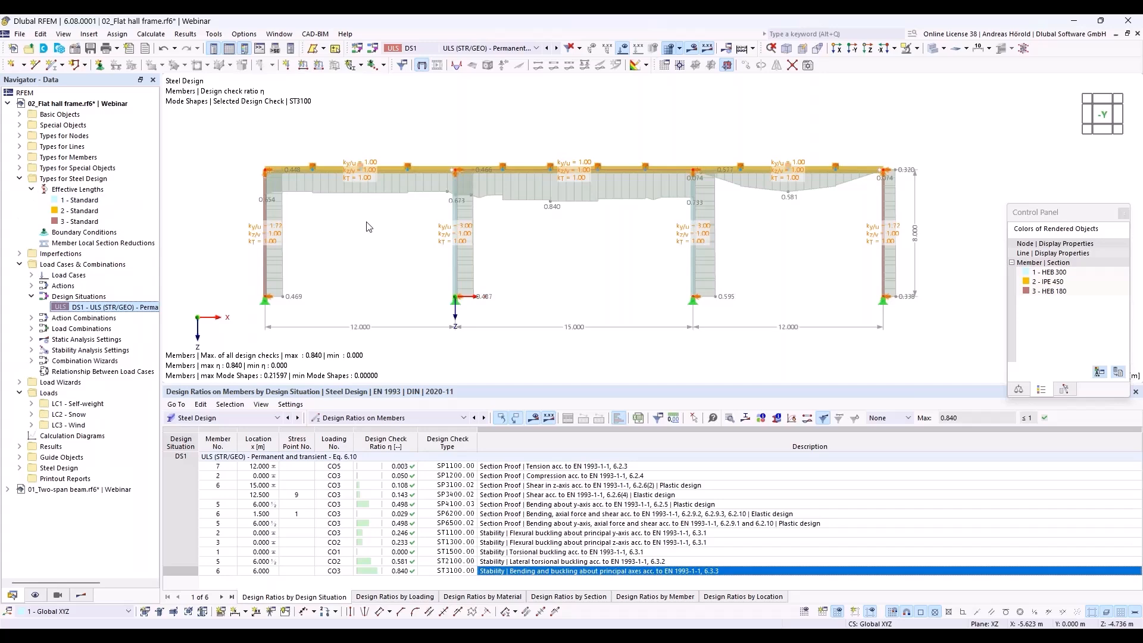
# Step: Save the model without its results as 02_Hall frame without imperfections_finished.rf6, replacing the existing file
pyautogui.click(19, 34)
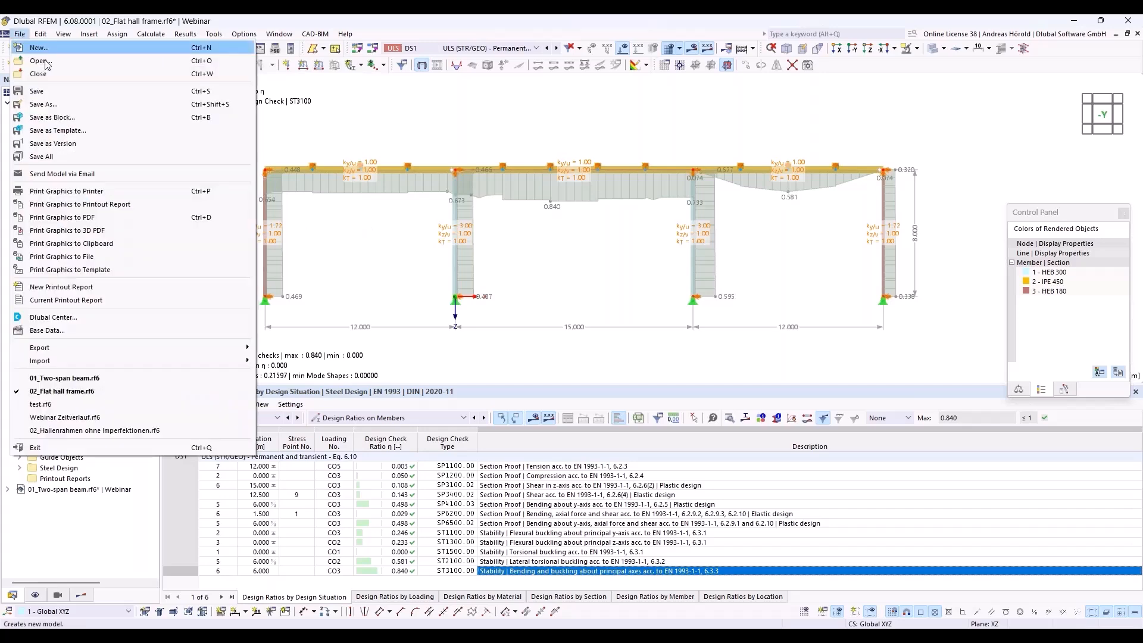
pyautogui.click(69, 105)
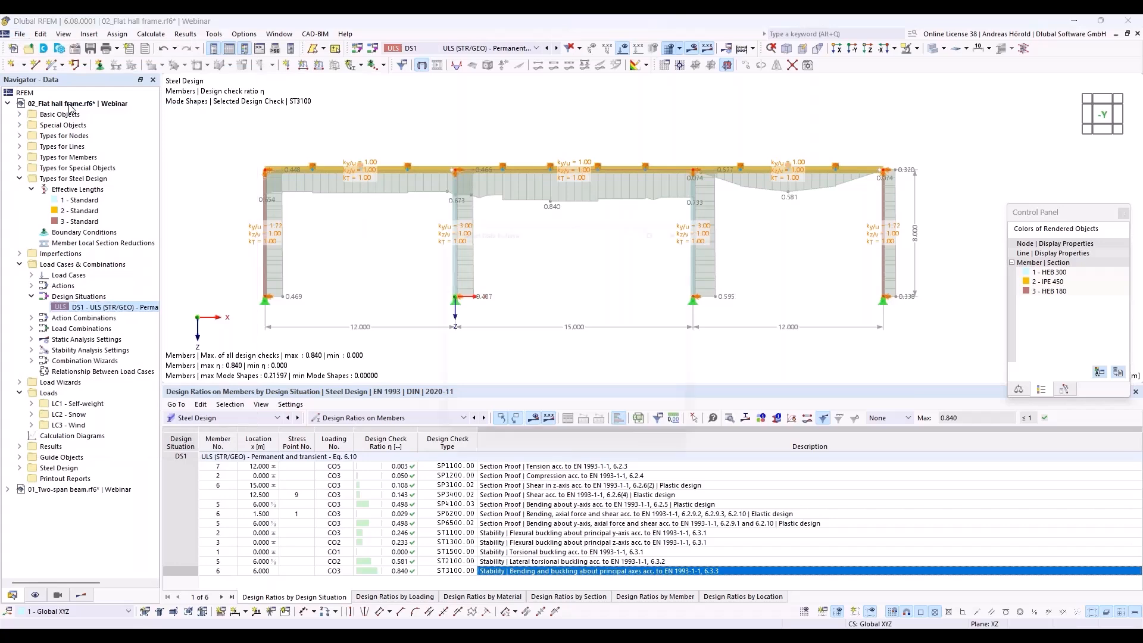
pyautogui.click(471, 288)
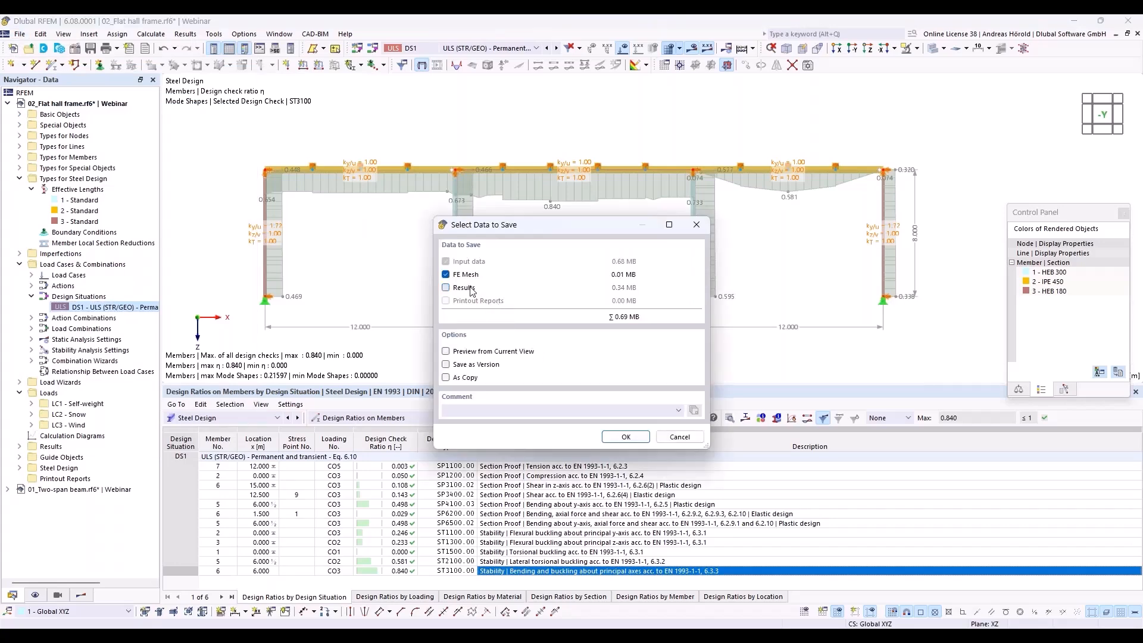
pyautogui.click(643, 437)
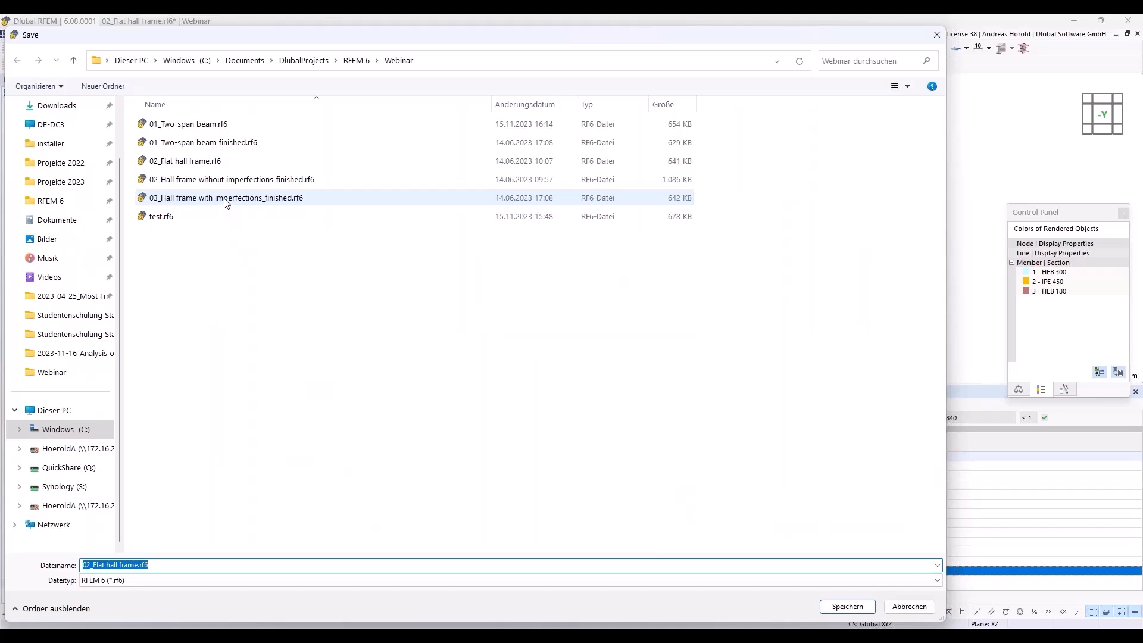
pyautogui.click(239, 182)
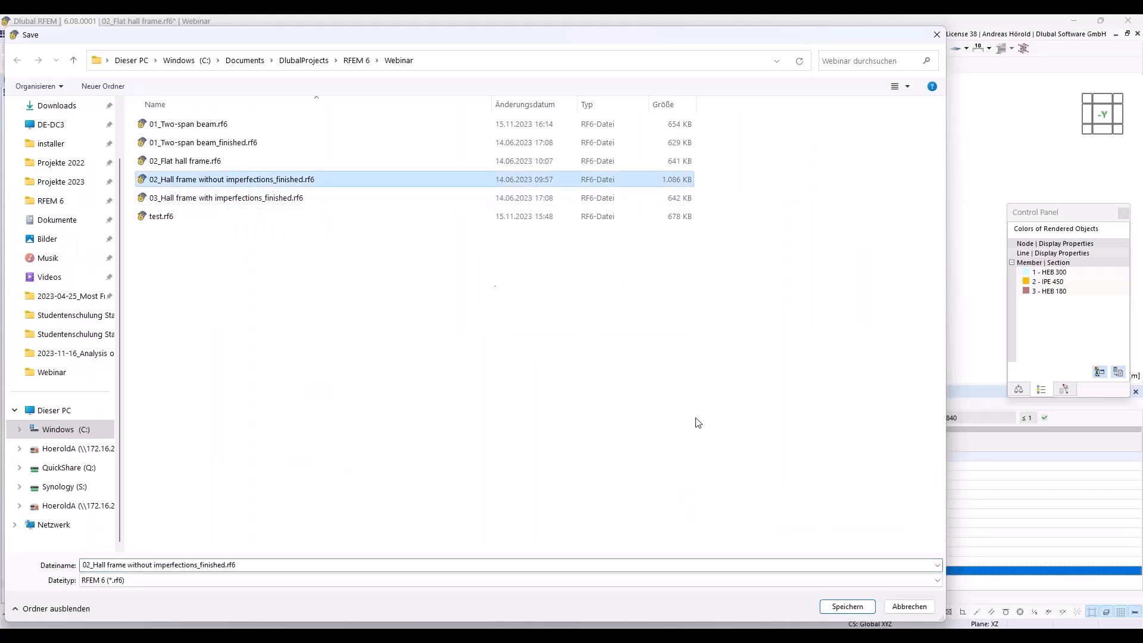
pyautogui.click(848, 606)
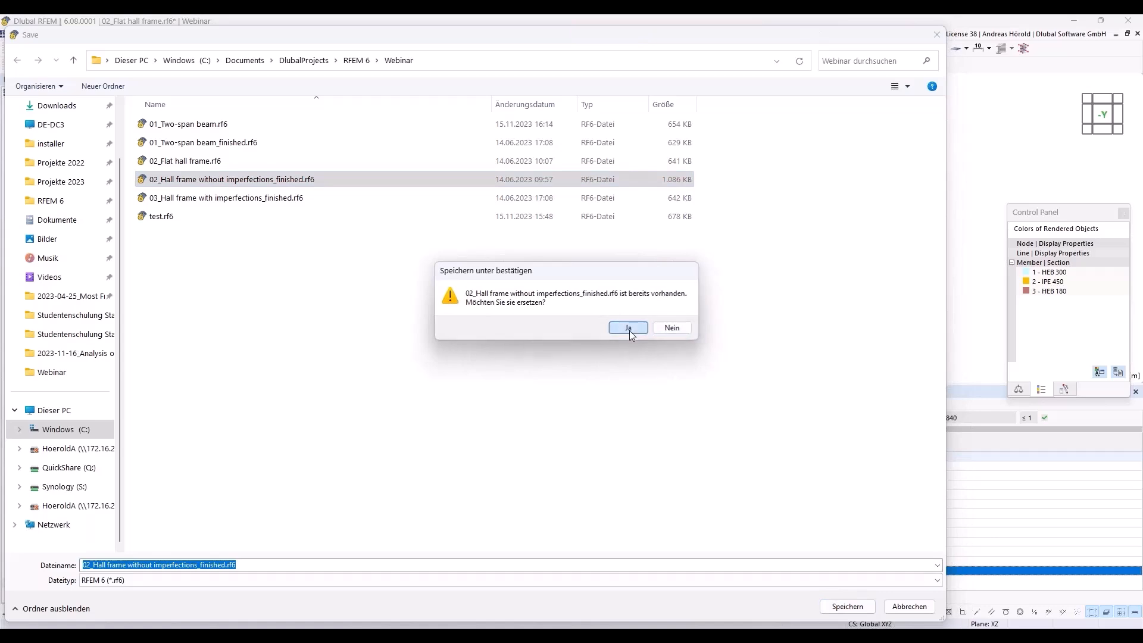
pyautogui.click(629, 329)
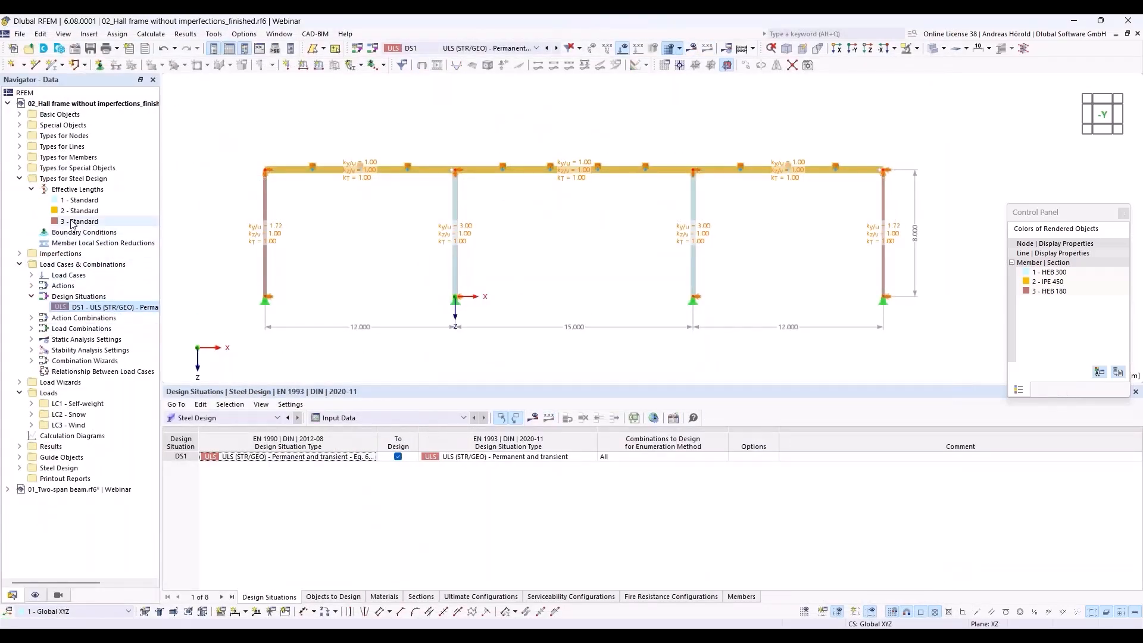
# Step: Delete the steel design effective lengths 1 - Standard and 2 - Standard
pyautogui.click(85, 200)
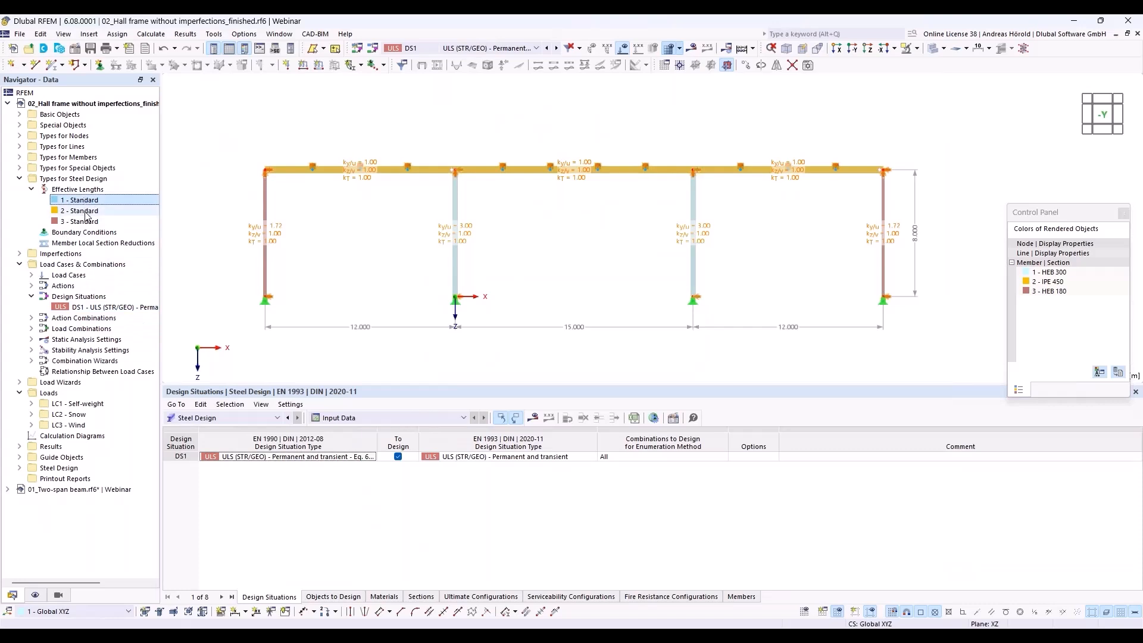
pyautogui.keyDown('ctrl'); pyautogui.click(93, 212); pyautogui.keyUp('ctrl')
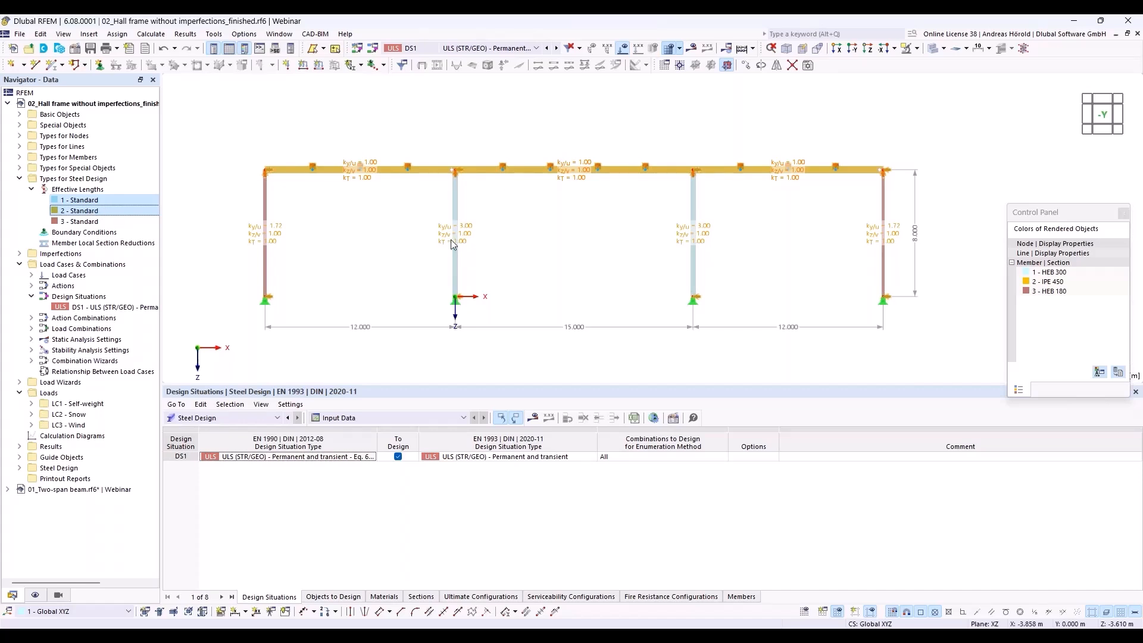
pyautogui.rightClick(116, 196)
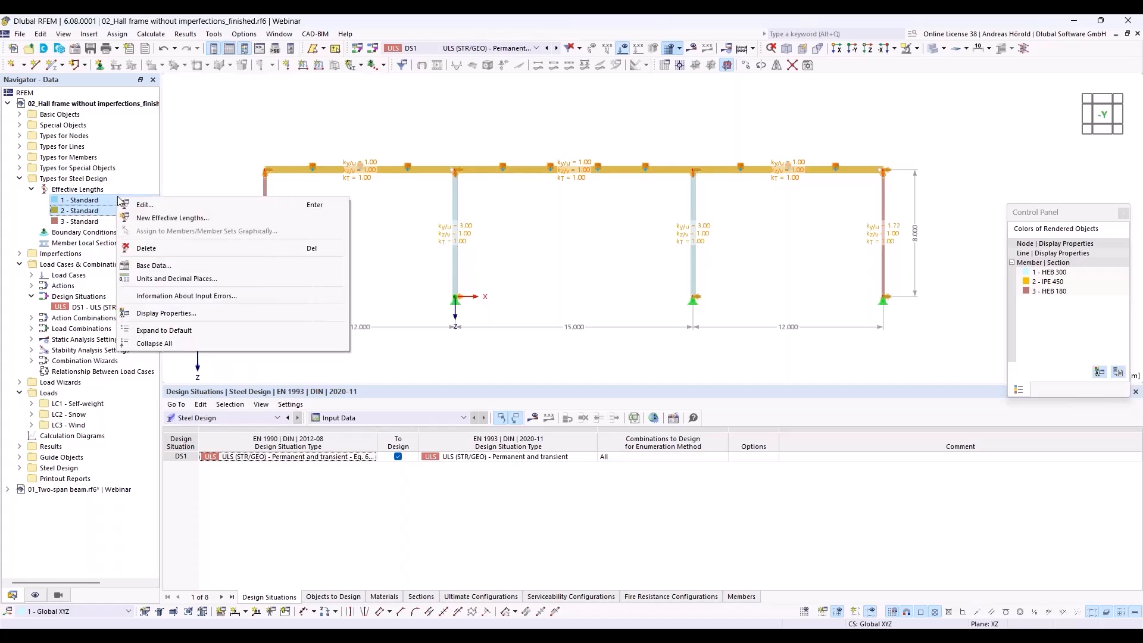
pyautogui.click(149, 217)
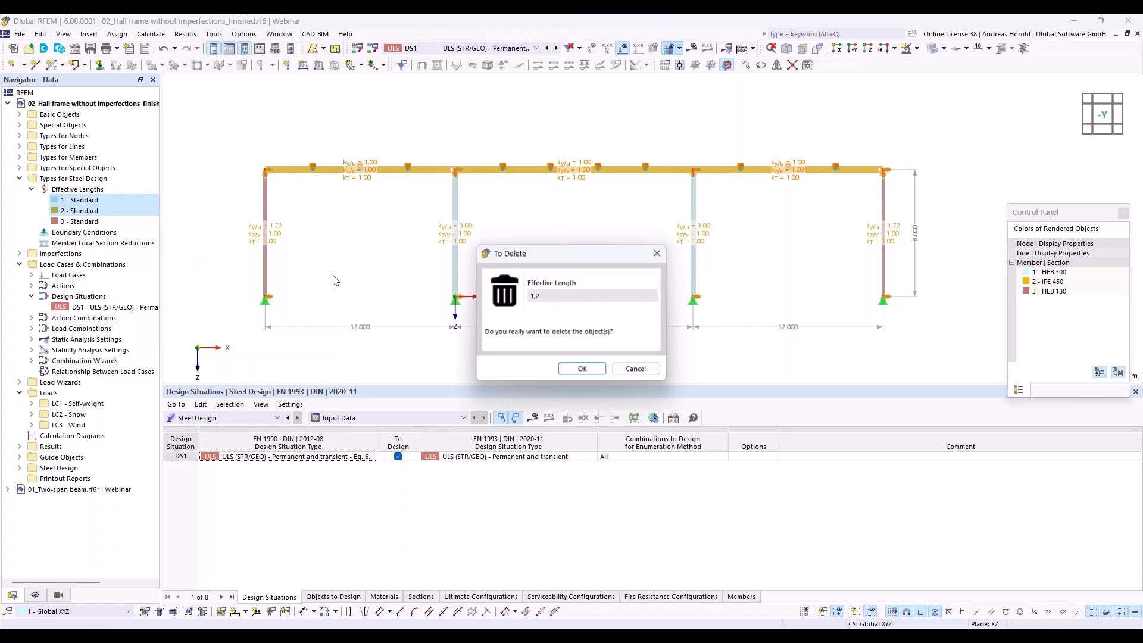
pyautogui.click(581, 369)
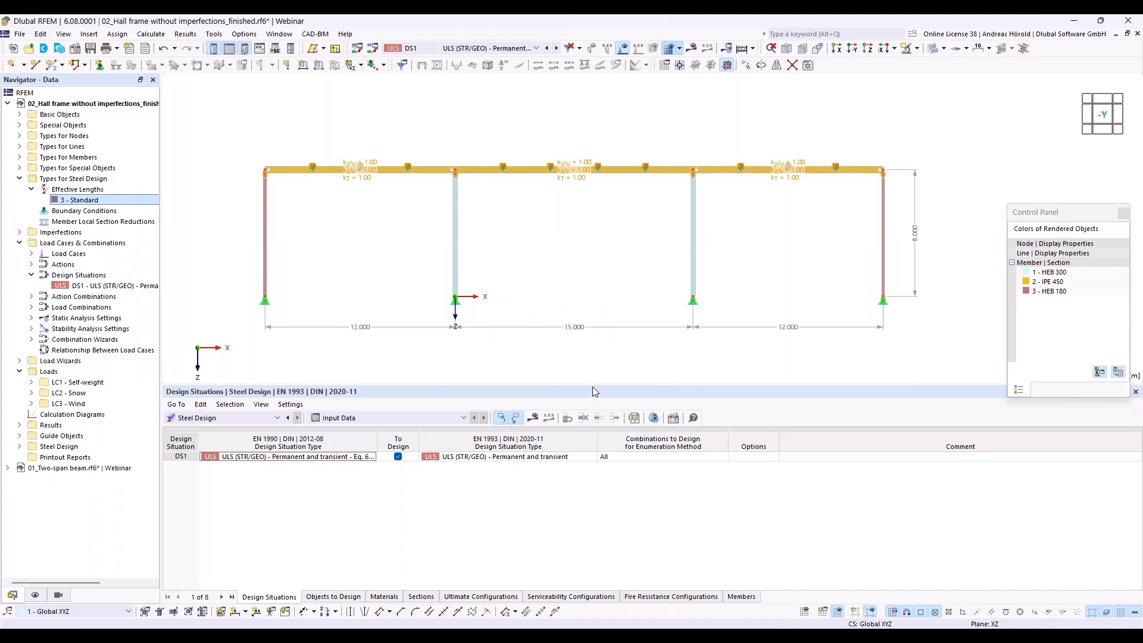
# Step: Create a local imperfection case named Imp. x and start a new member imperfection in it
pyautogui.moveTo(592, 387); pyautogui.dragTo(593, 501)
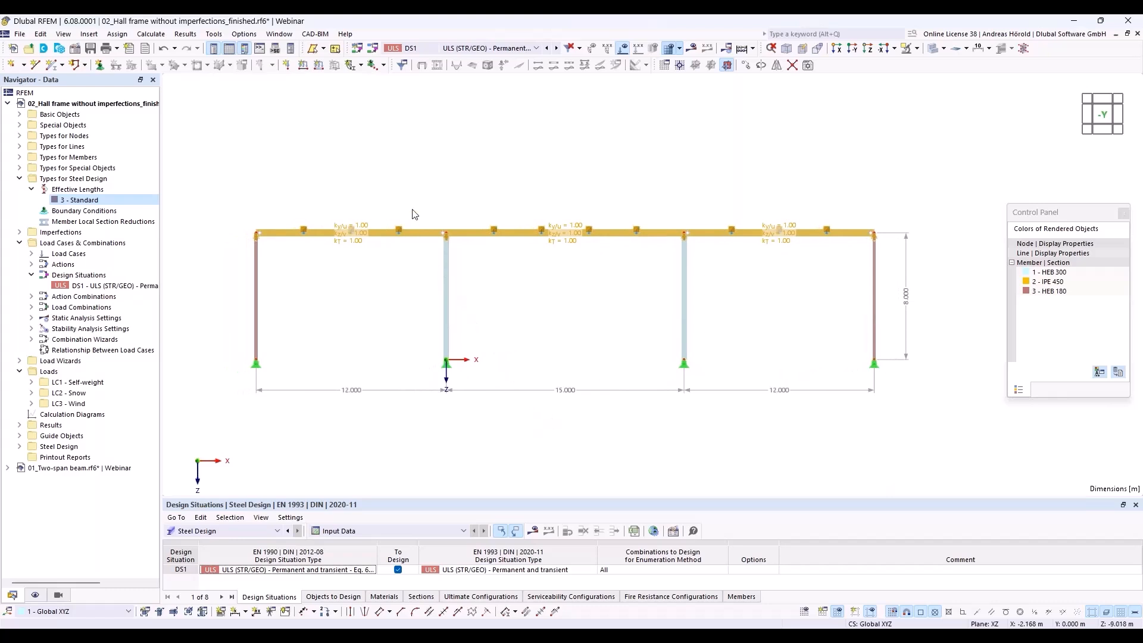
pyautogui.click(350, 66)
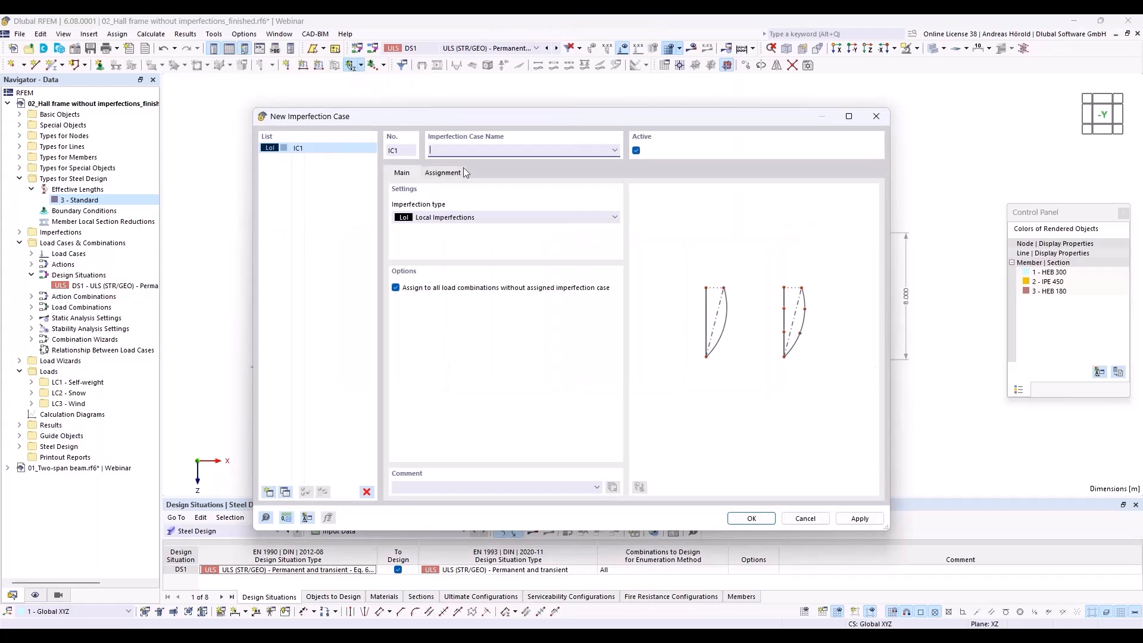
pyautogui.write('Impo')
pyautogui.click(753, 518)
pyautogui.click(752, 519)
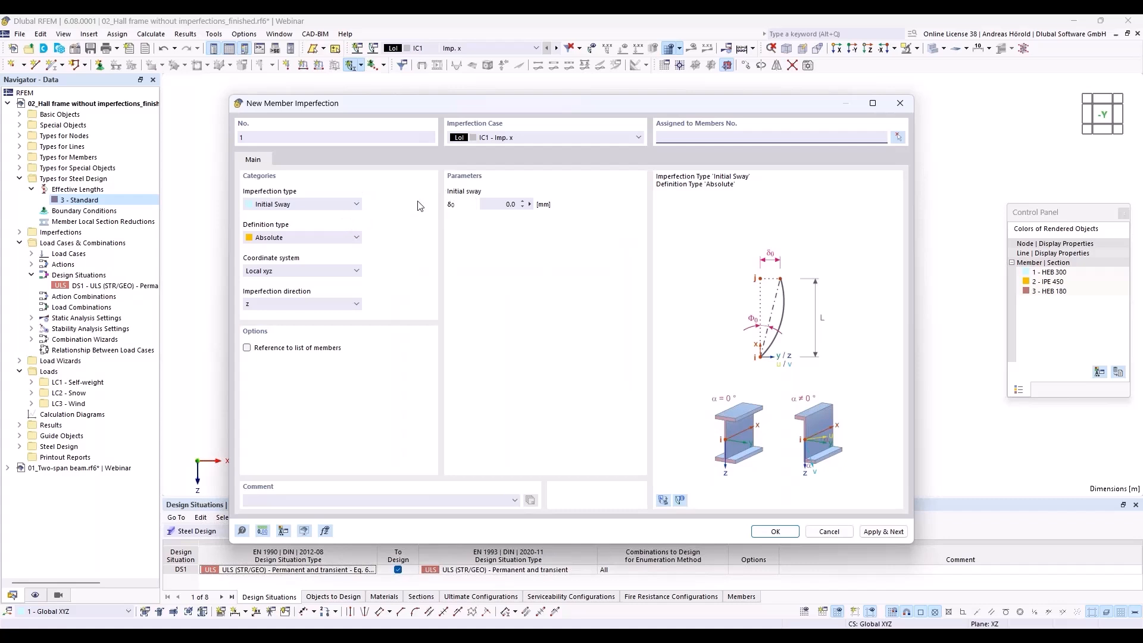
# Step: Define the member imperfection as an initial sway to EN 1993-1-1 in the local z direction
pyautogui.click(306, 206)
pyautogui.click(305, 206)
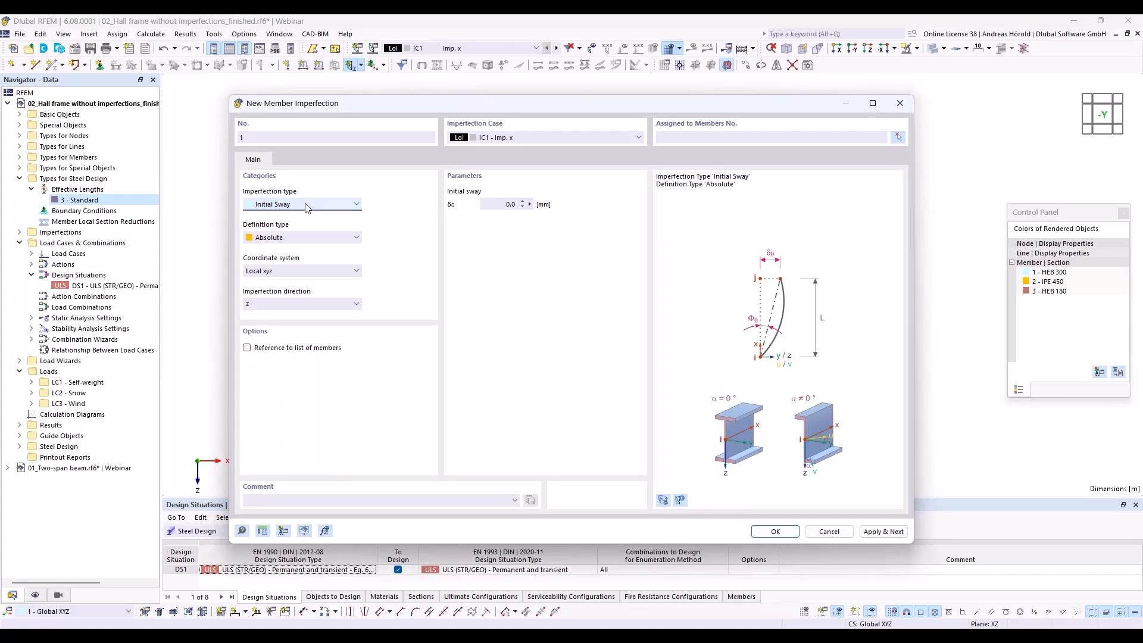
pyautogui.click(314, 237)
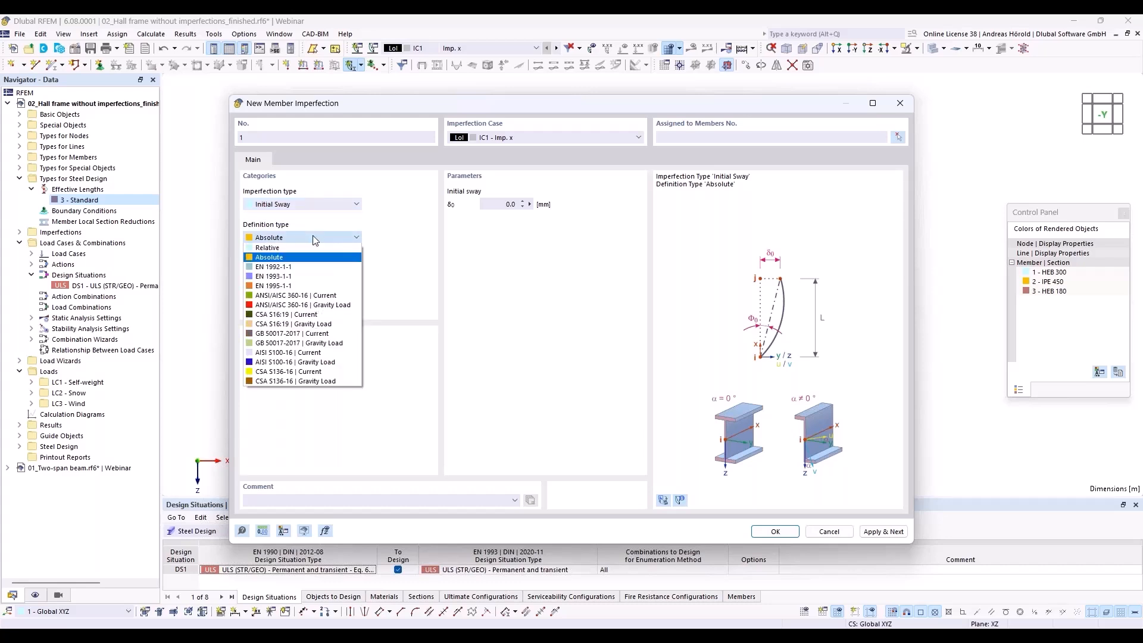
pyautogui.click(318, 276)
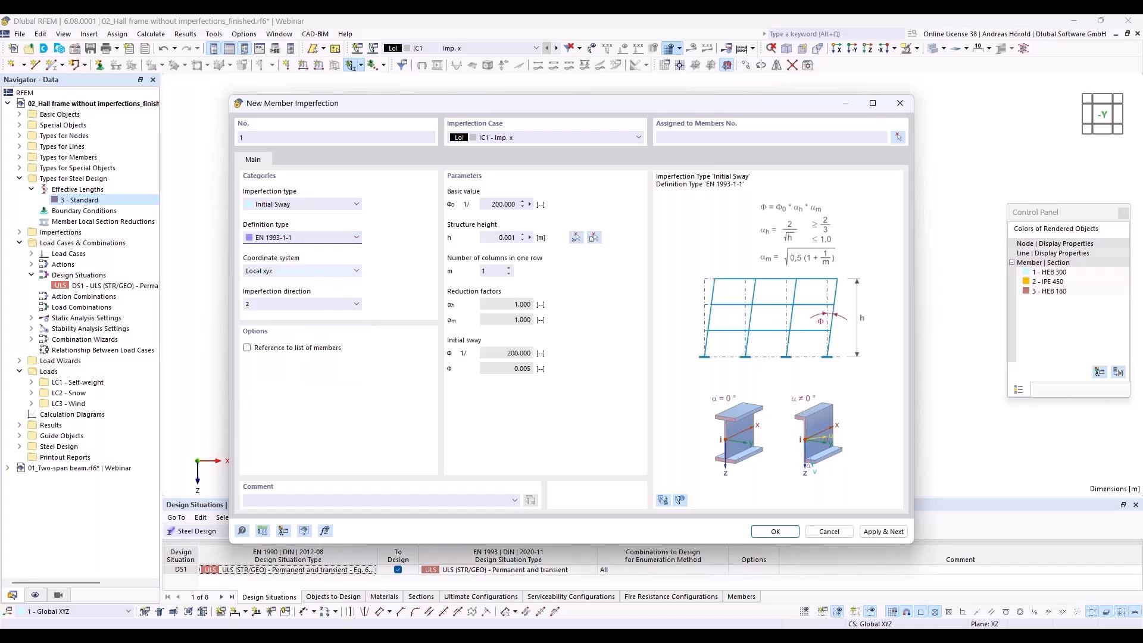
pyautogui.click(278, 299)
pyautogui.click(277, 299)
# Step: Pick the 8 m structure height from base to top of the first inner column and set four columns in one row
pyautogui.click(577, 239)
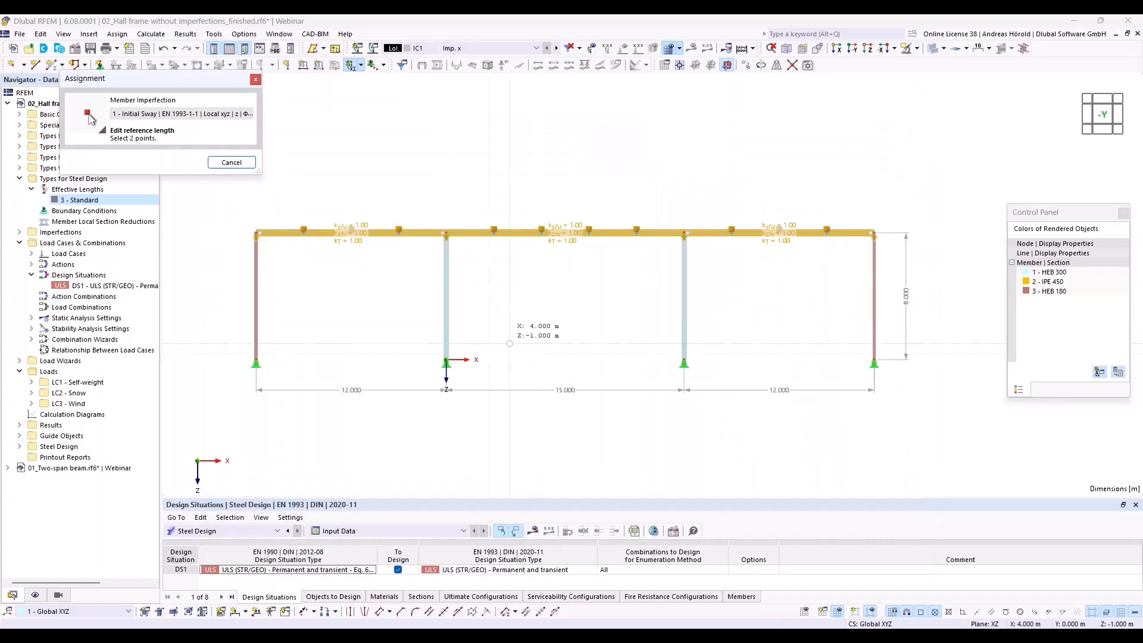
pyautogui.click(446, 360)
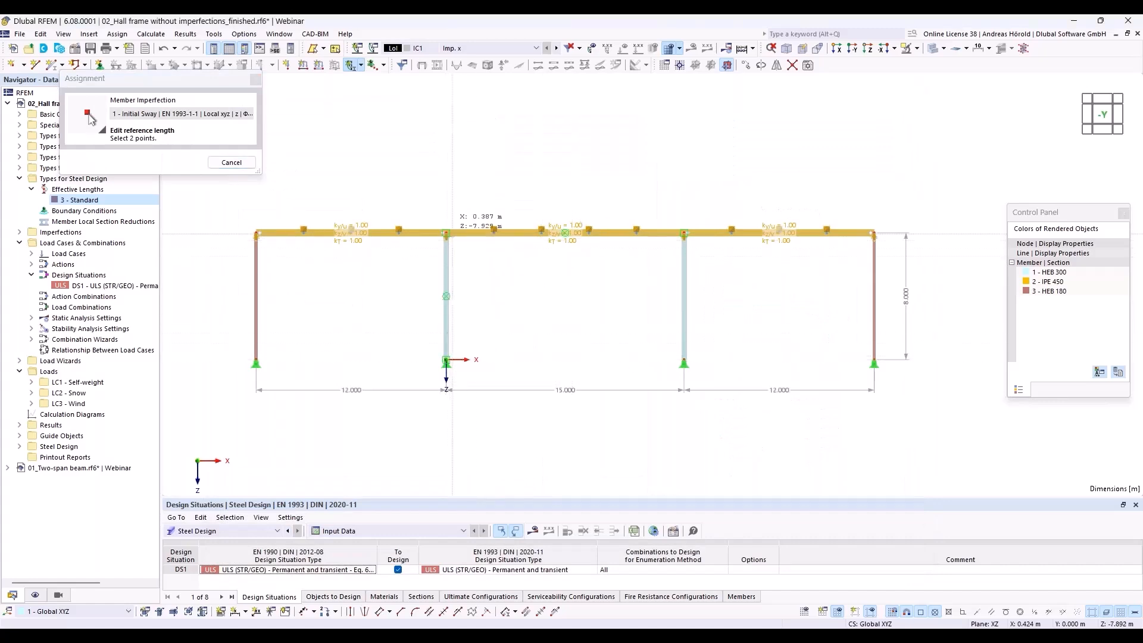
pyautogui.click(446, 232)
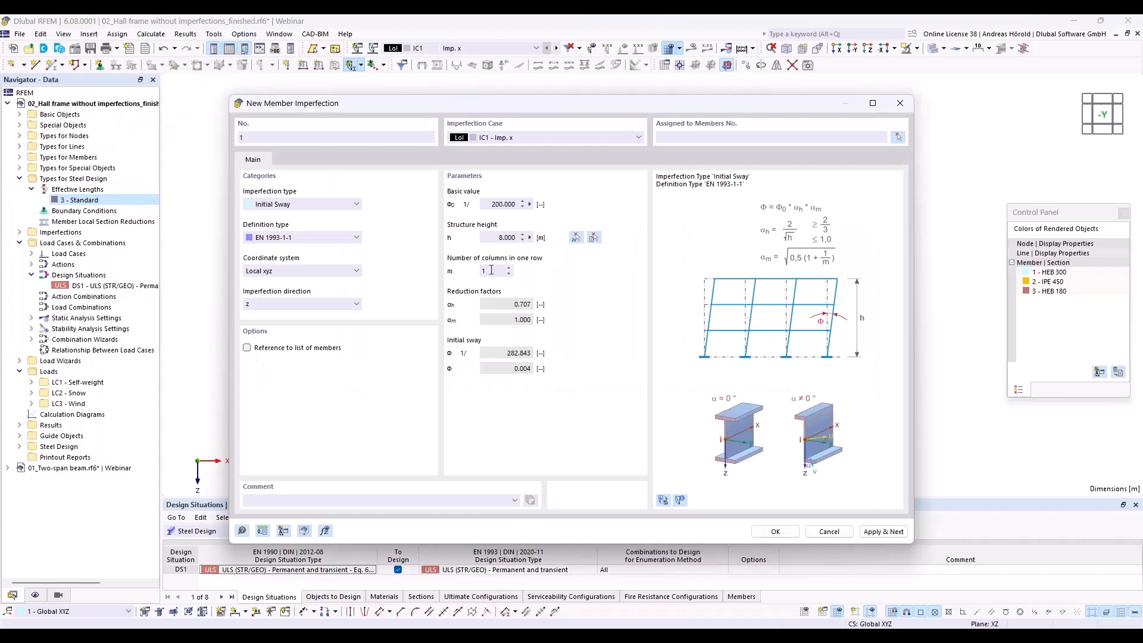
pyautogui.moveTo(599, 112)
pyautogui.mouseDown()
pyautogui.moveTo(601, 405)
pyautogui.moveTo(591, 111)
pyautogui.mouseUp()
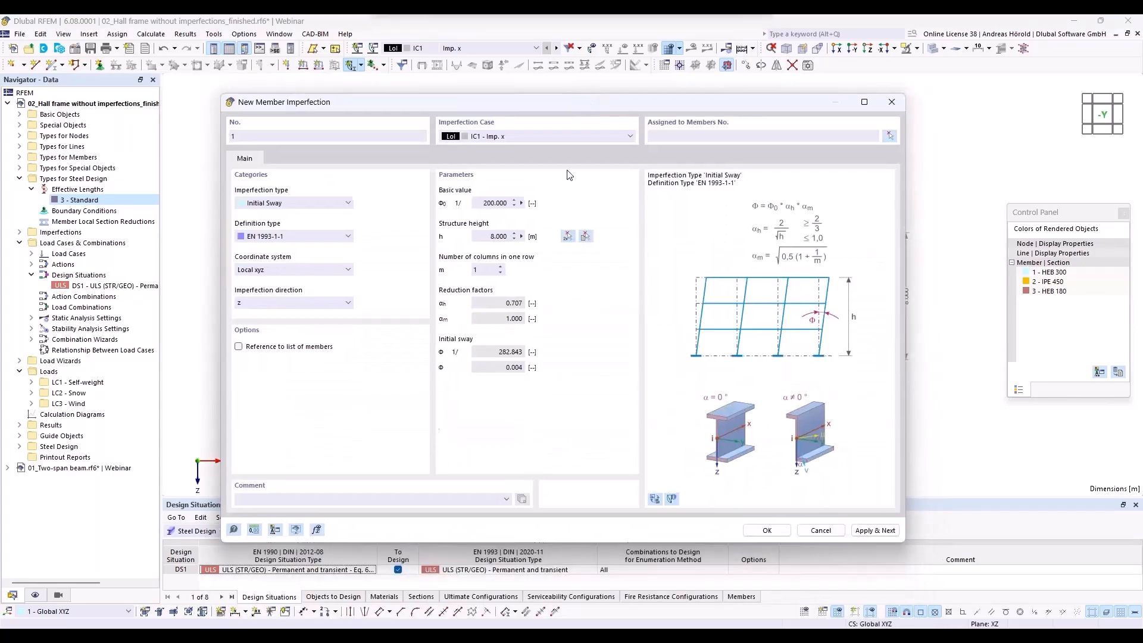
pyautogui.click(502, 267)
pyautogui.click(502, 267)
pyautogui.click(502, 267)
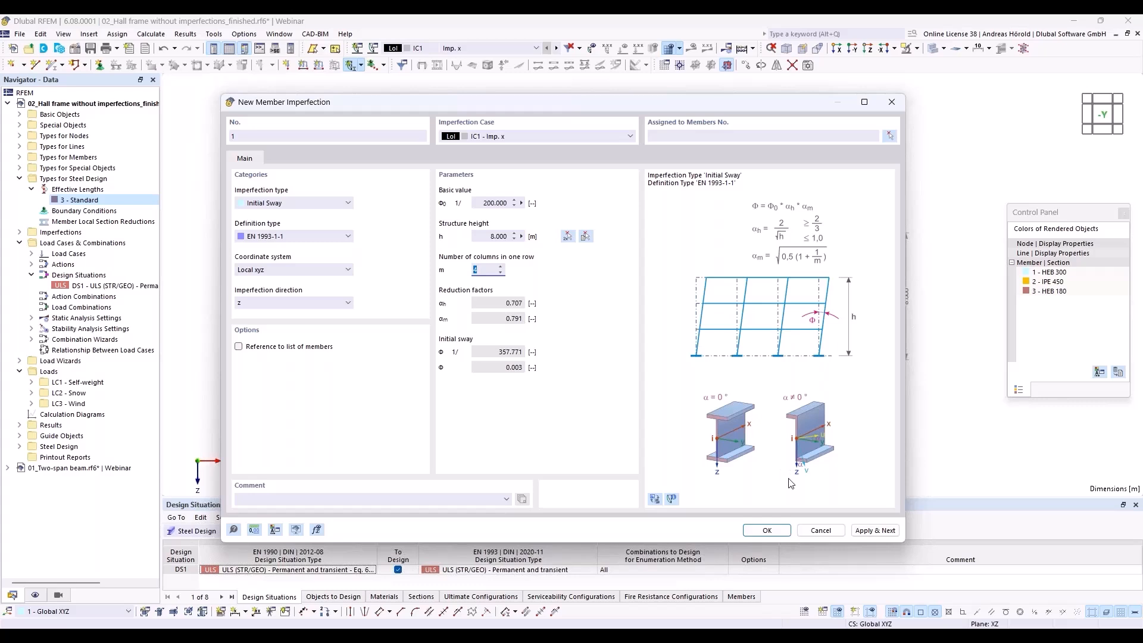
# Step: Assign the initial sway to the four columns, members 1-4, and display the imperfections on the frame
pyautogui.click(767, 531)
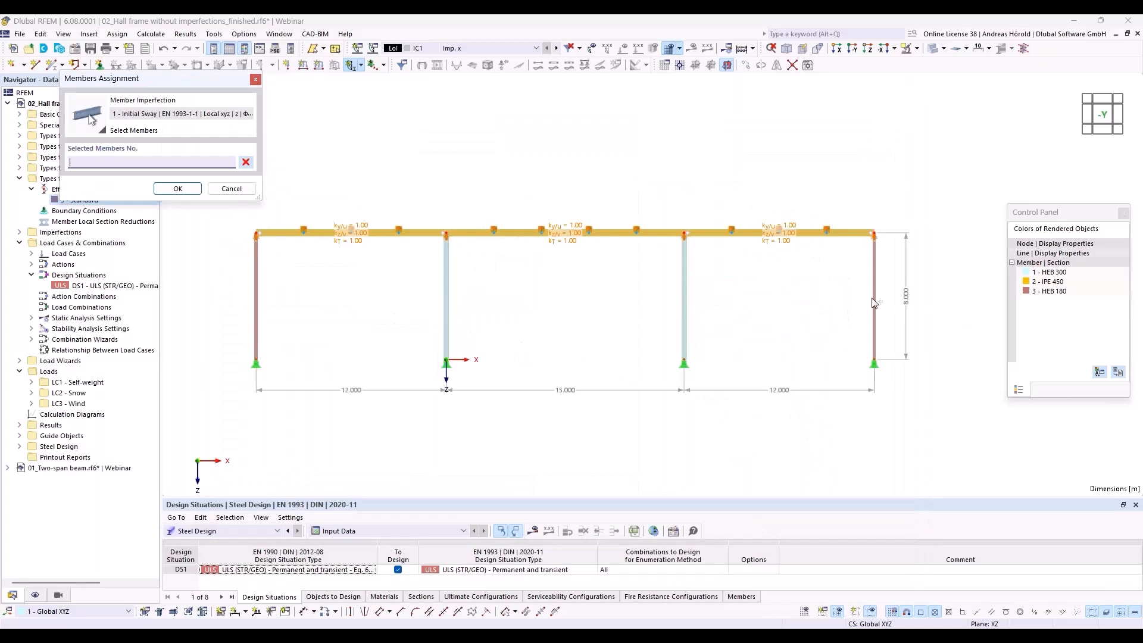
pyautogui.moveTo(934, 265); pyautogui.dragTo(256, 316)
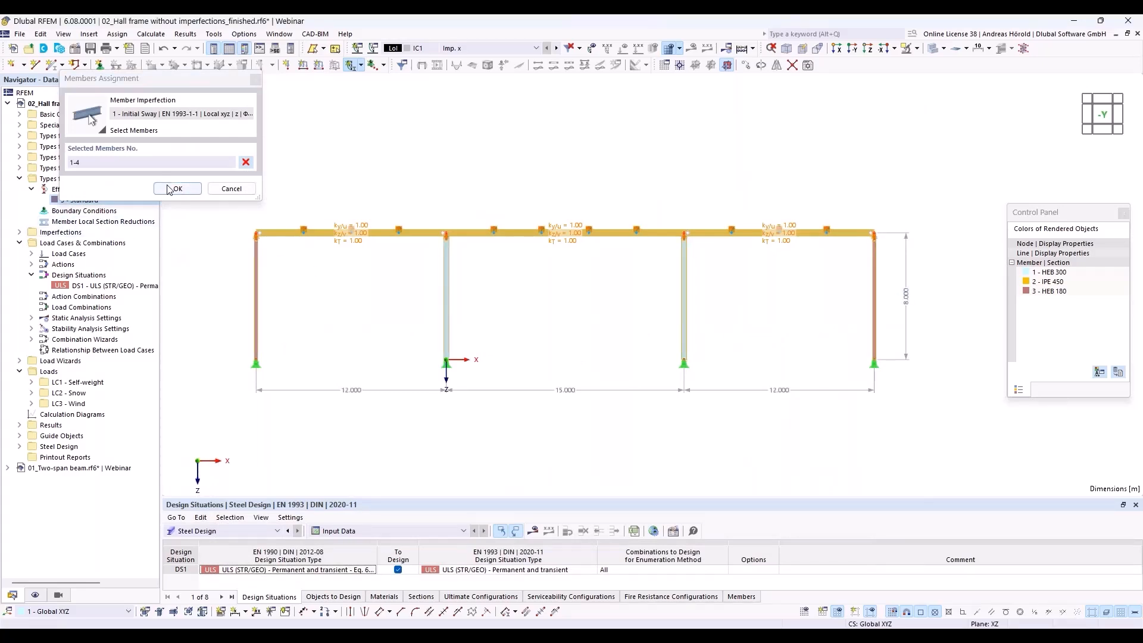
pyautogui.click(189, 192)
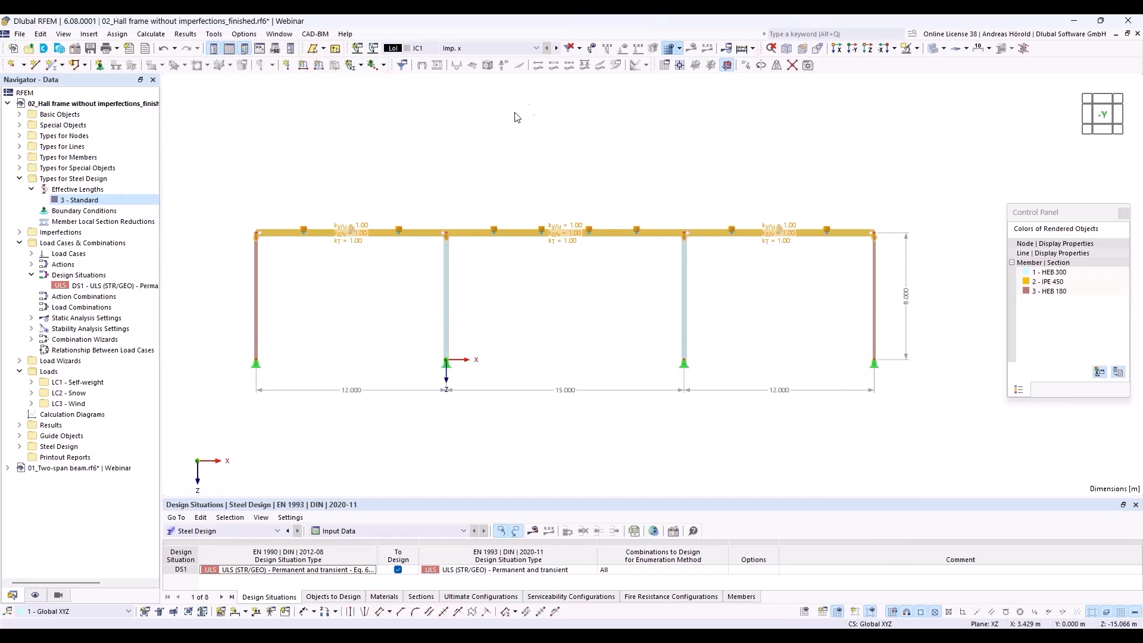
pyautogui.click(592, 49)
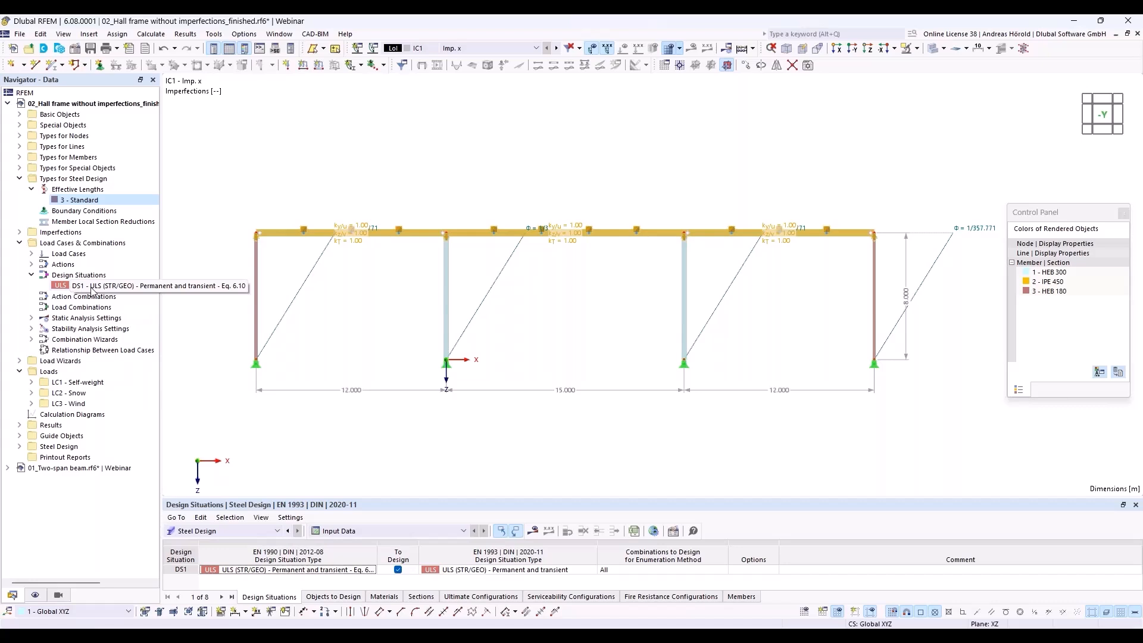
# Step: Review the combination wizard's imperfection setting for design situation DS1 and calculate all
pyautogui.doubleClick(98, 290)
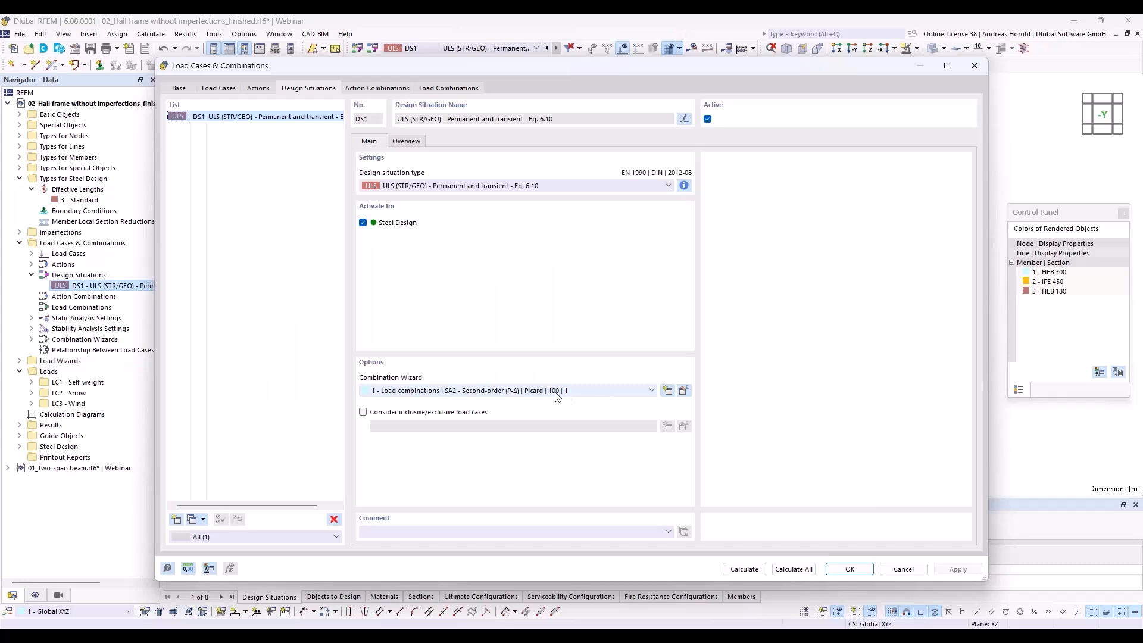
pyautogui.click(684, 392)
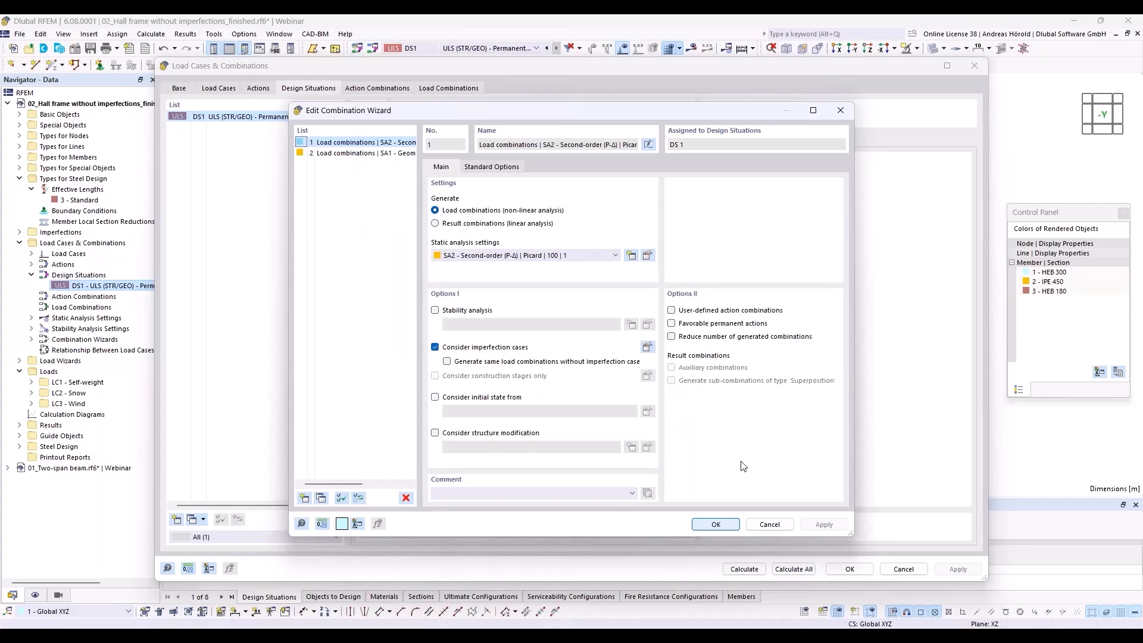
pyautogui.click(724, 522)
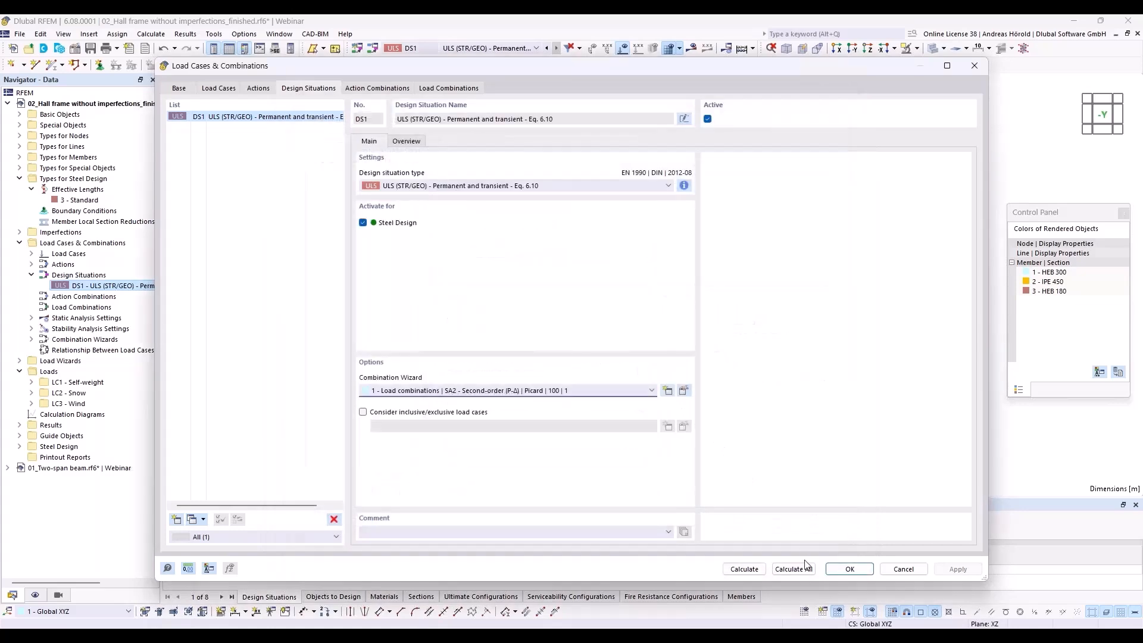
pyautogui.click(793, 569)
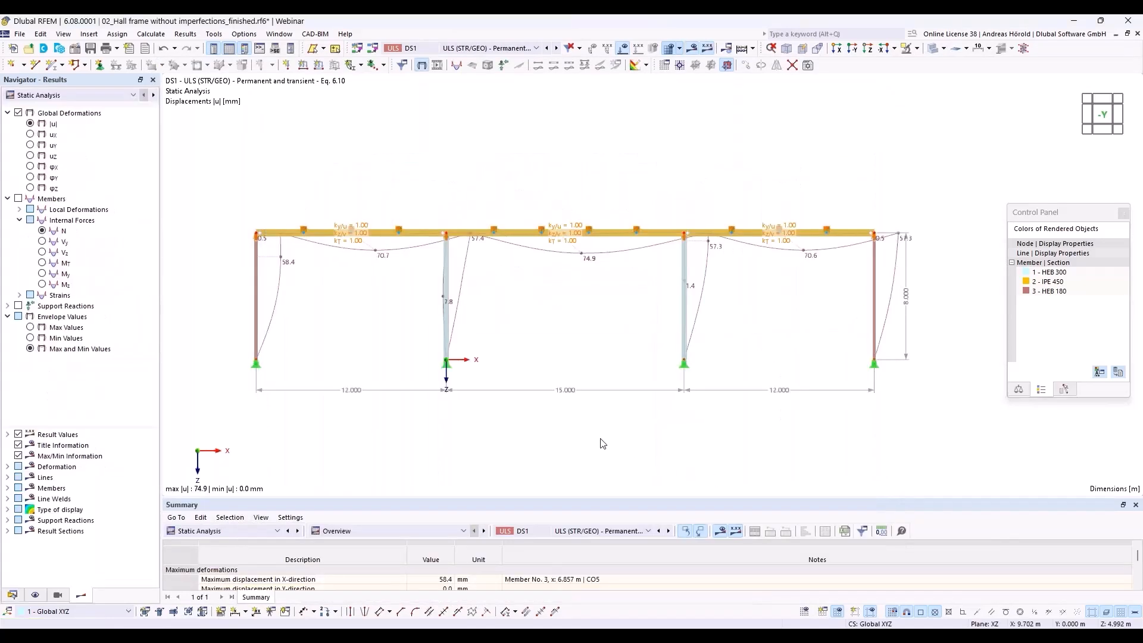
# Step: Show the Steel Design ratios on members by design situation in an enlarged results table
pyautogui.click(239, 532)
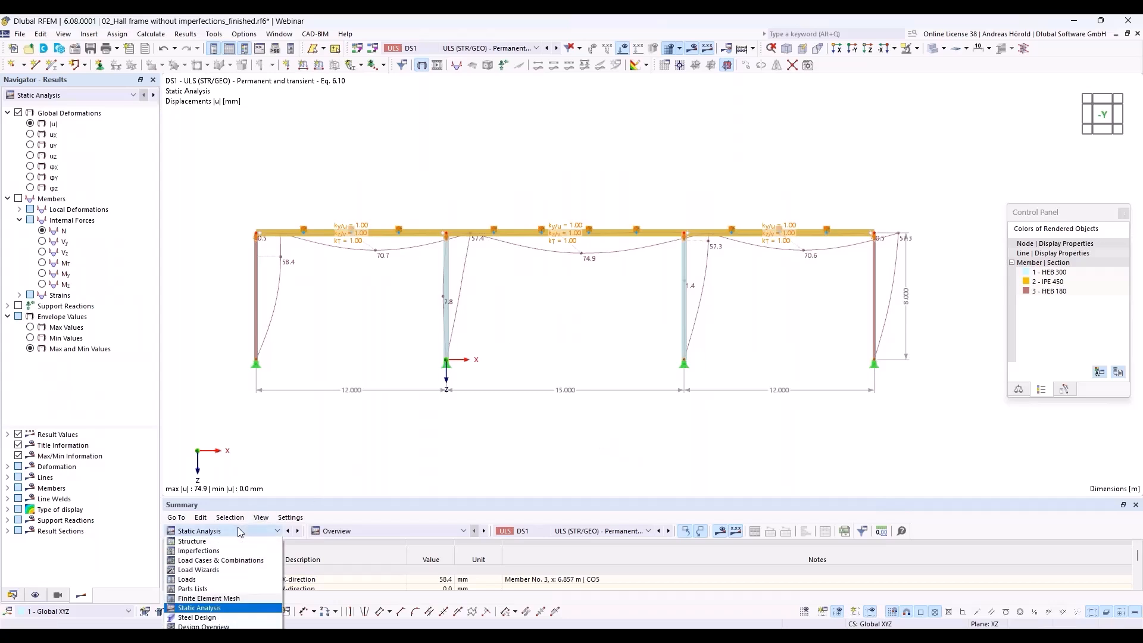
pyautogui.click(236, 618)
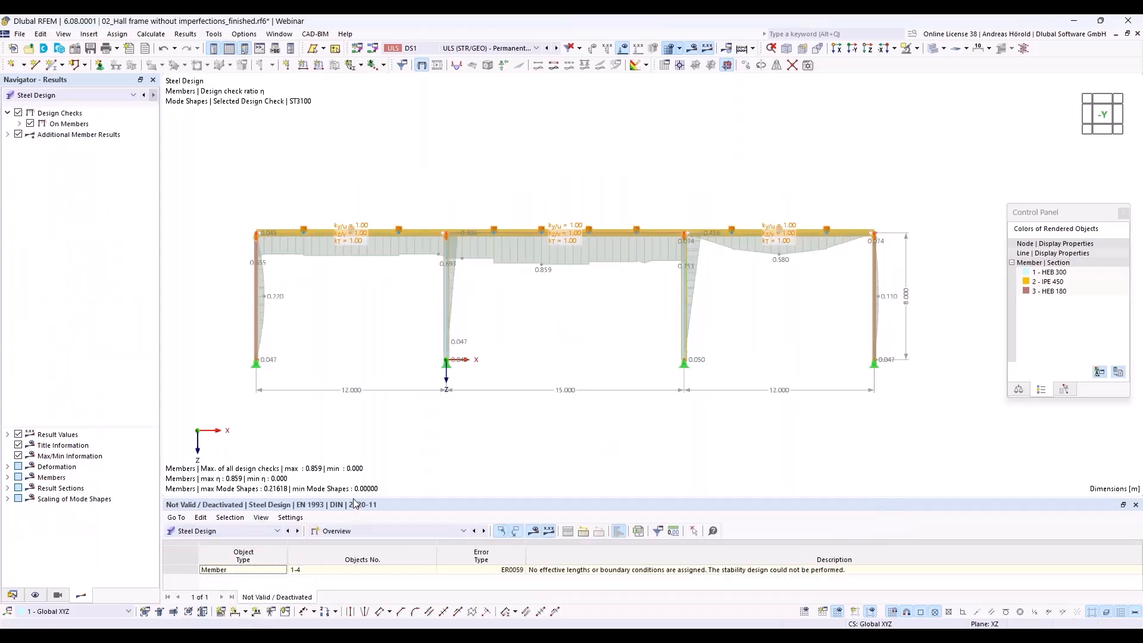
pyautogui.moveTo(355, 504); pyautogui.dragTo(357, 414)
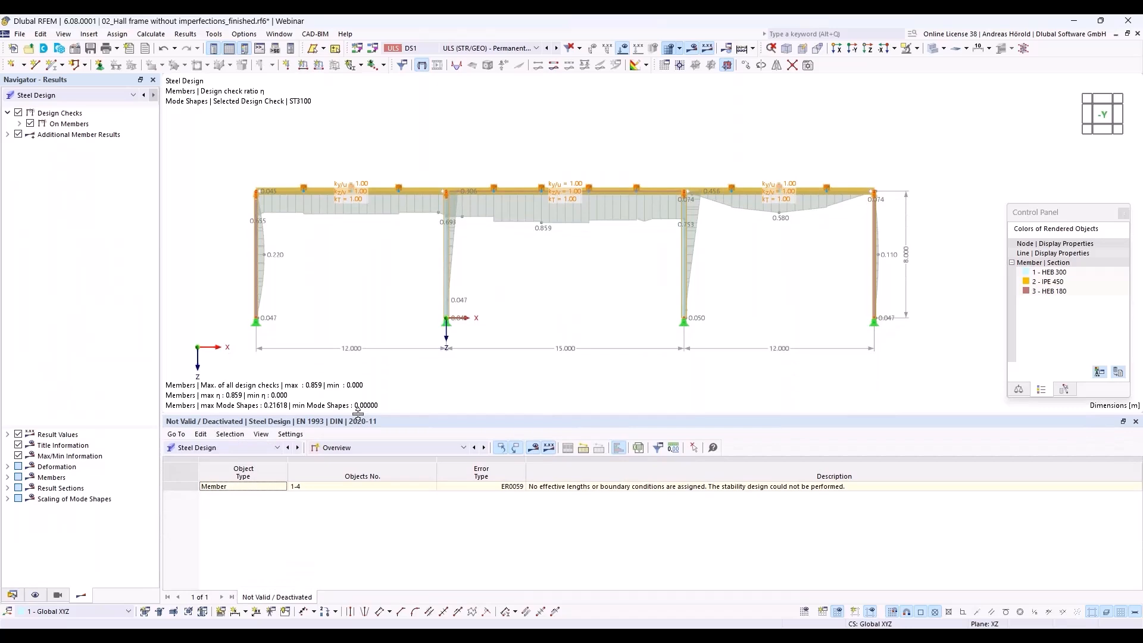
pyautogui.click(395, 447)
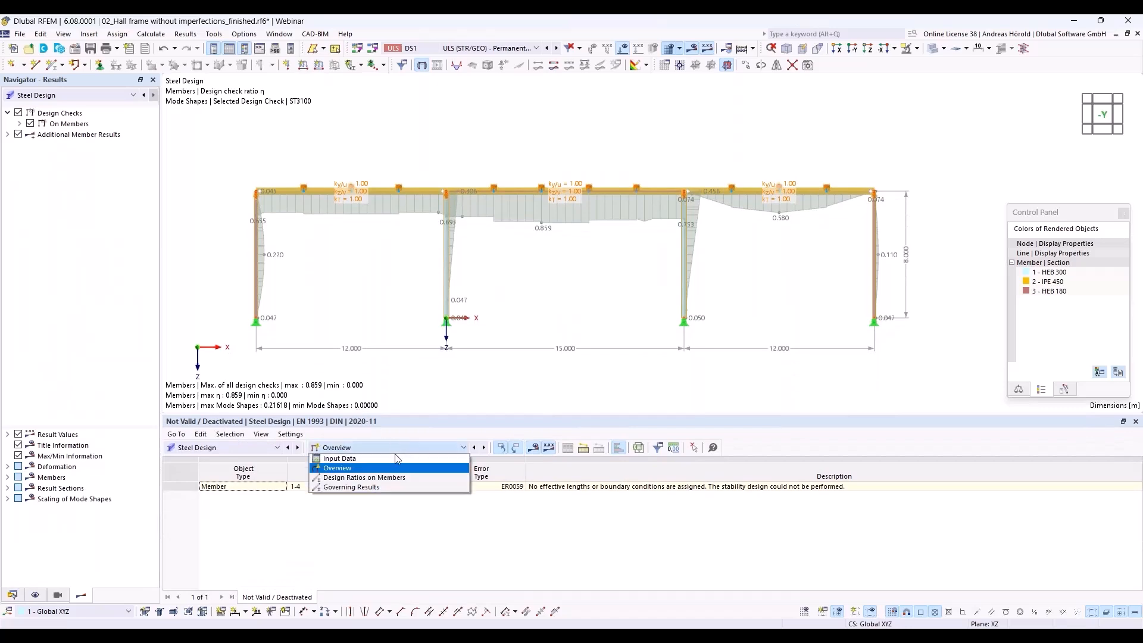
pyautogui.click(397, 483)
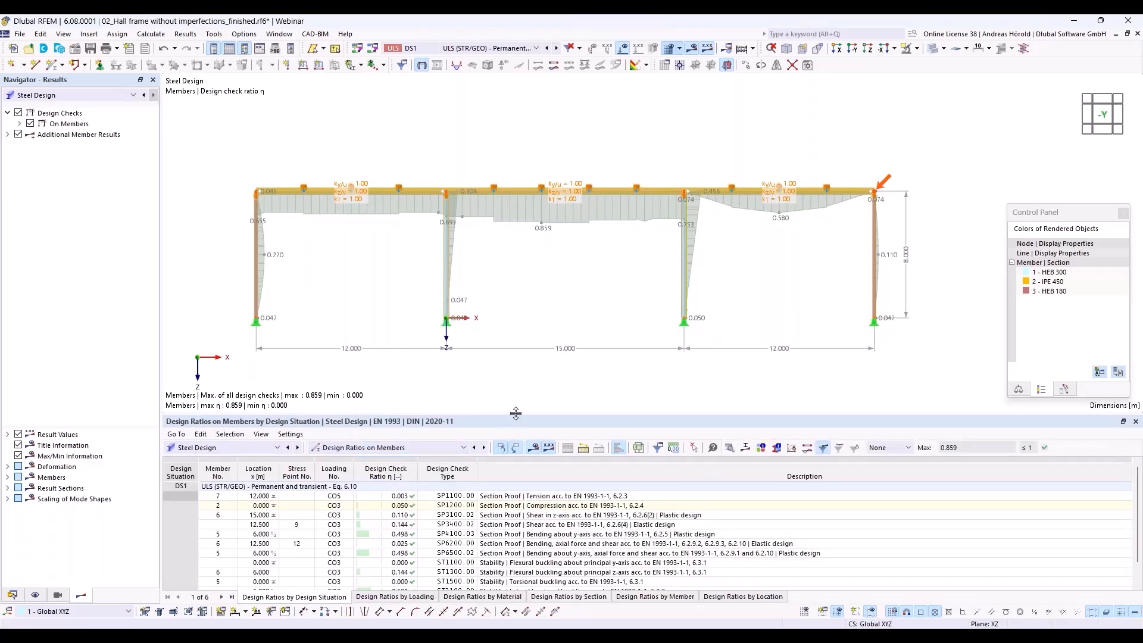
pyautogui.moveTo(515, 408); pyautogui.dragTo(518, 359)
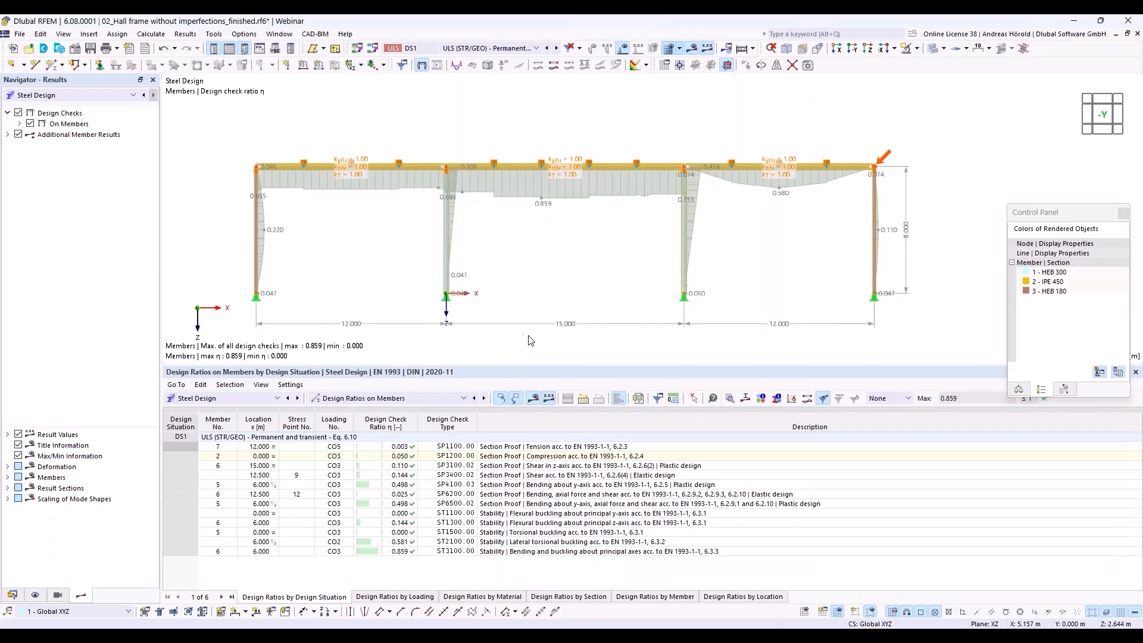